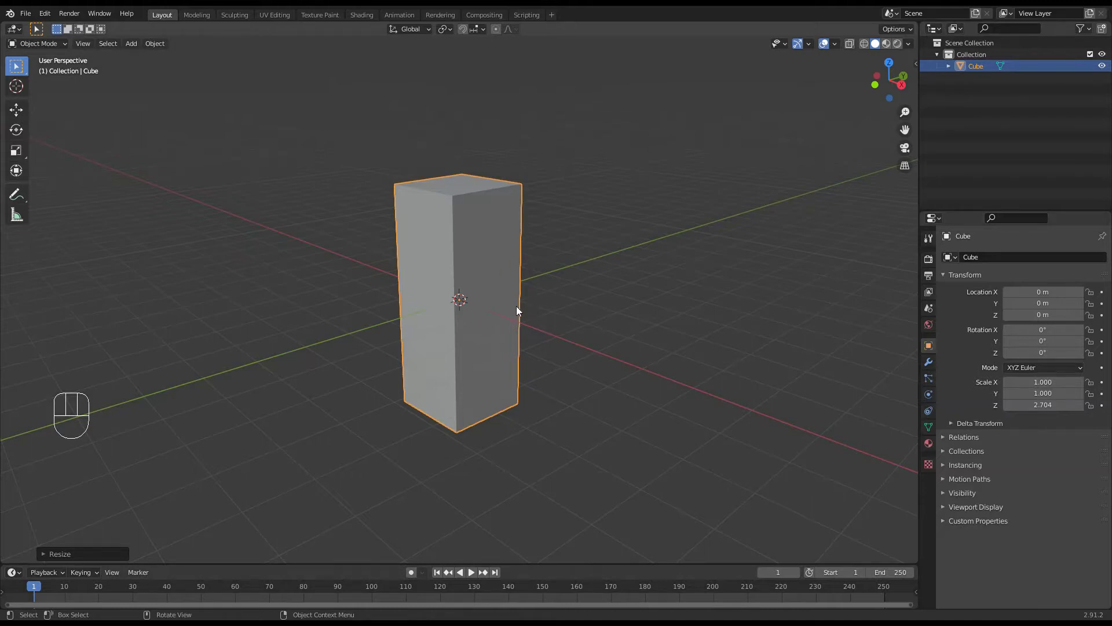
Step: Save the current scene as Drawing_01.blend
left_click(26, 14)
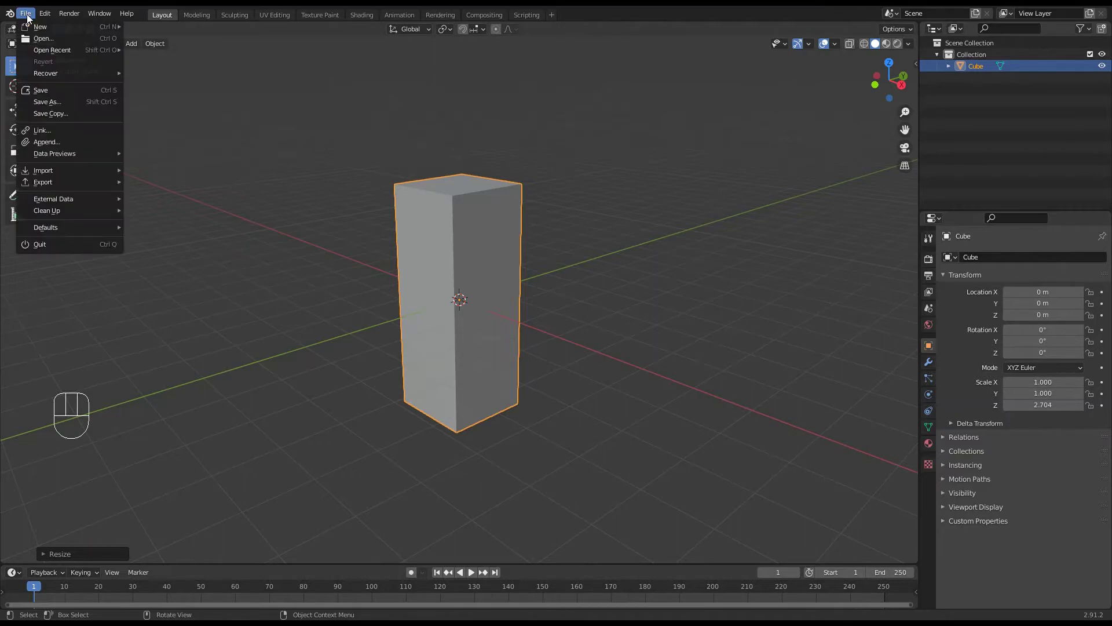
left_click(44, 102)
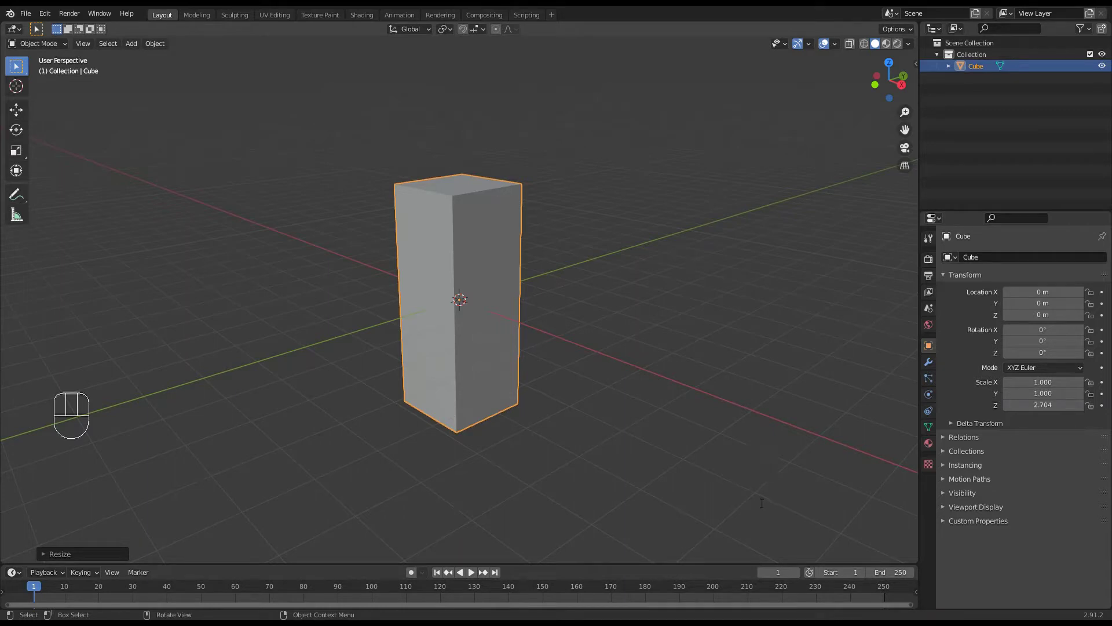
key("ctrl+s")
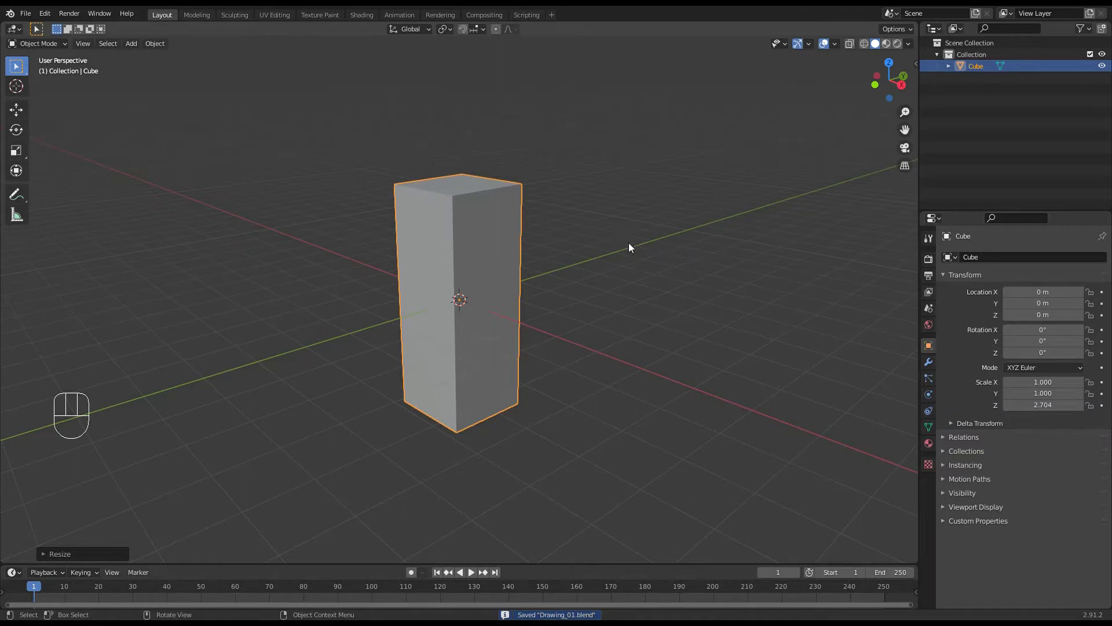
Step: Start a new file from the General template
left_click(25, 13)
mouse_move(32, 26)
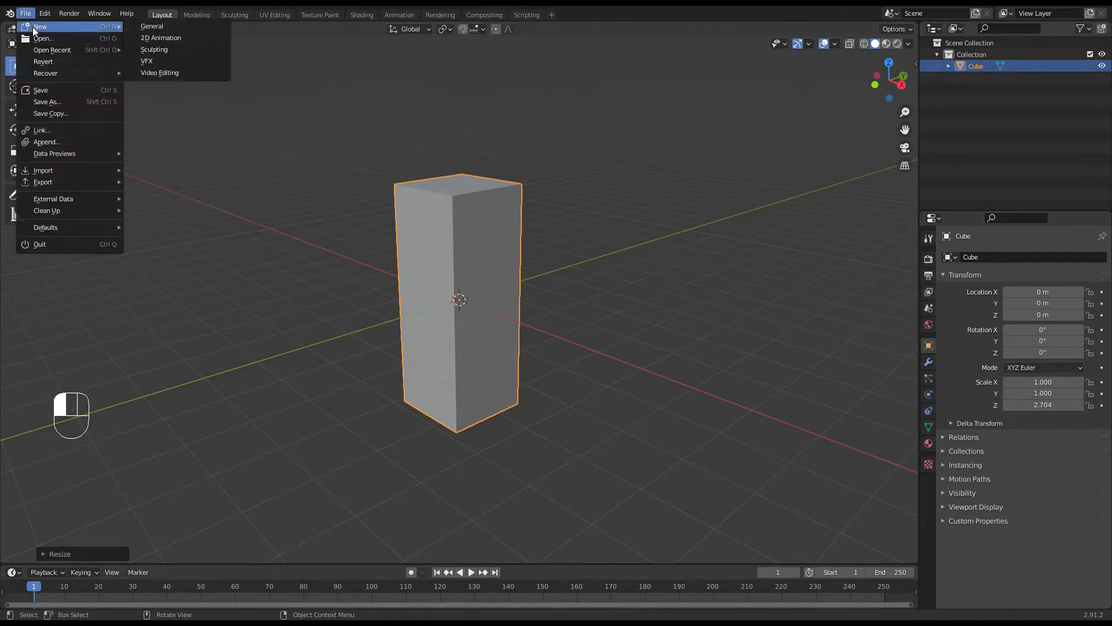
left_click(154, 29)
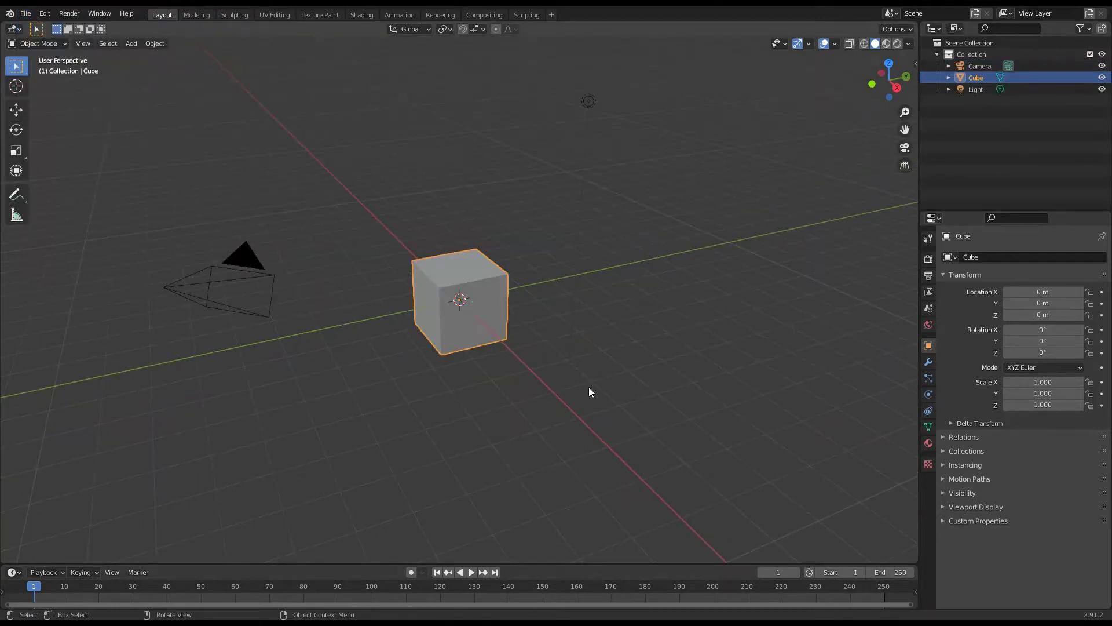
Step: Select all default objects, the camera, cube and light, and delete them from the scene
left_click(553, 342)
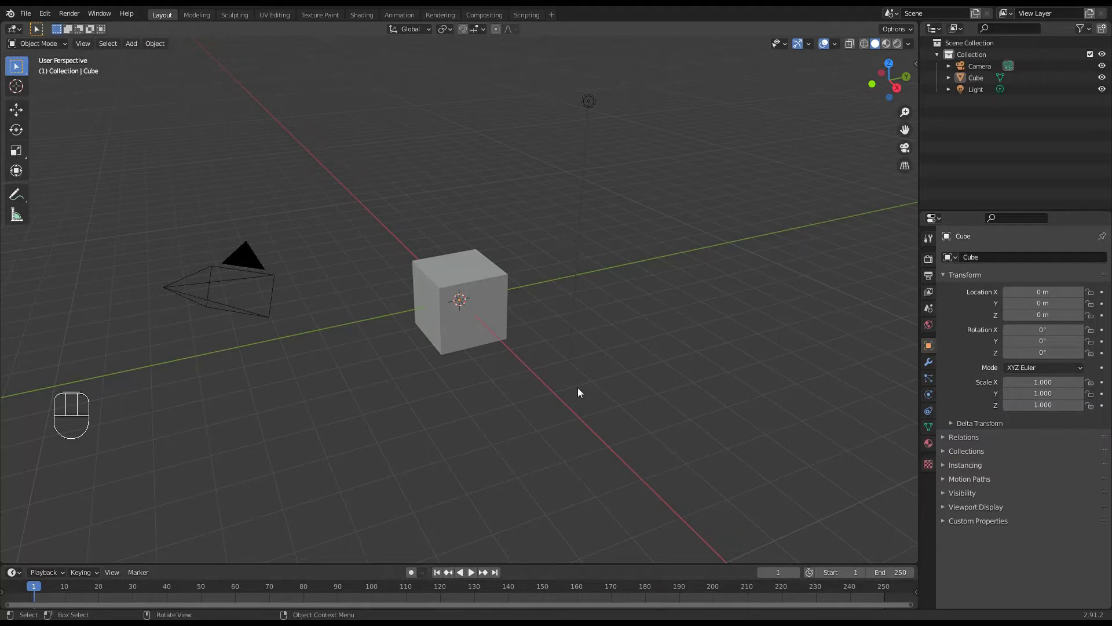
left_click(262, 278)
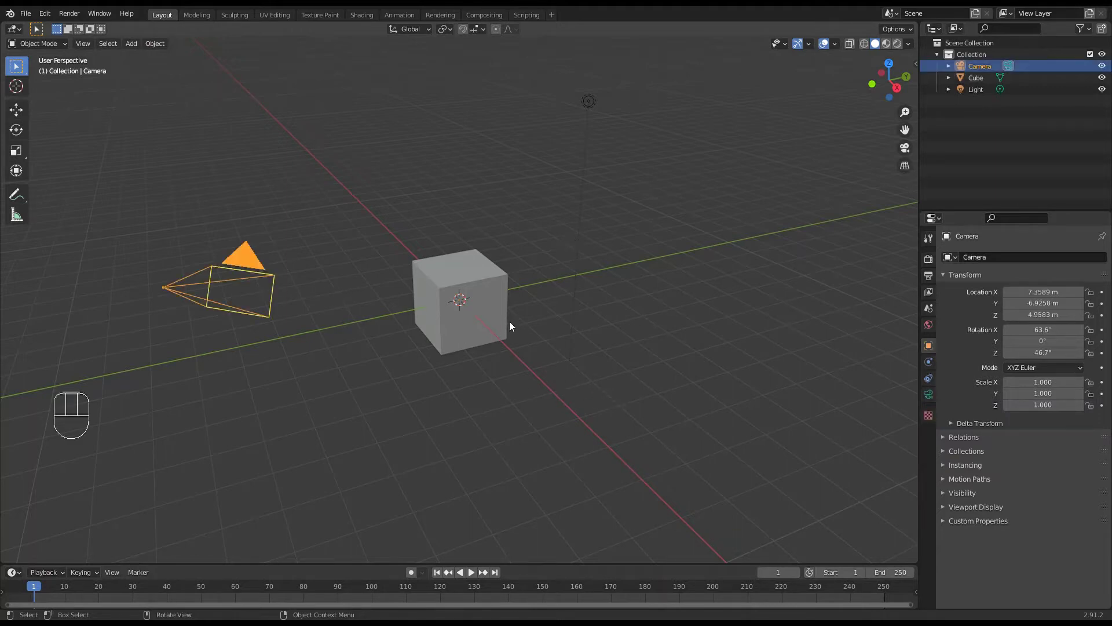
left_click(505, 319)
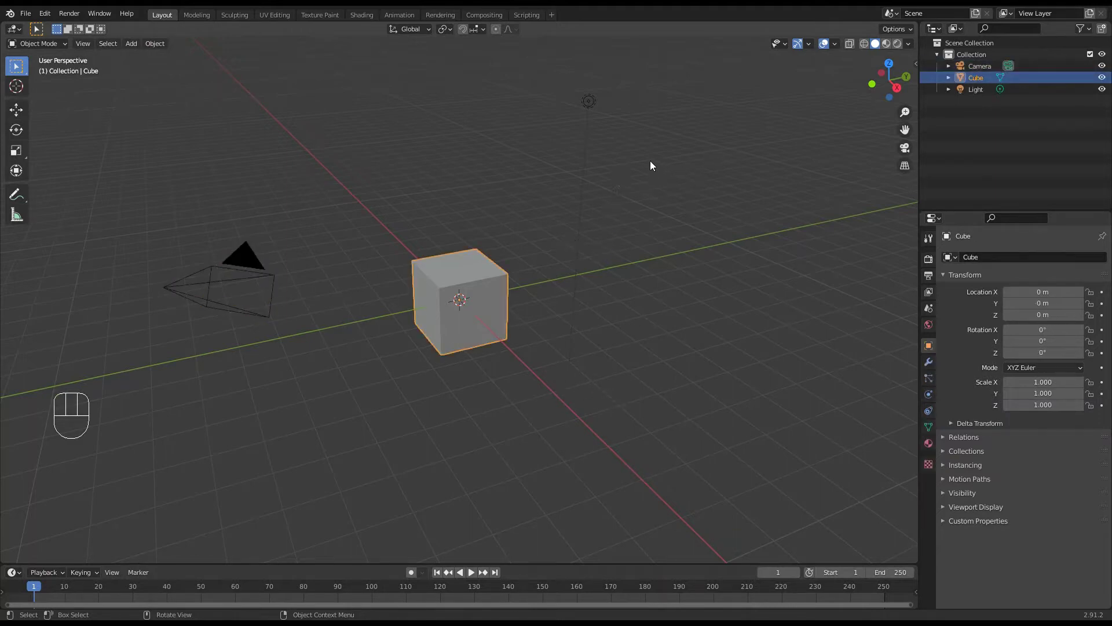
key("a")
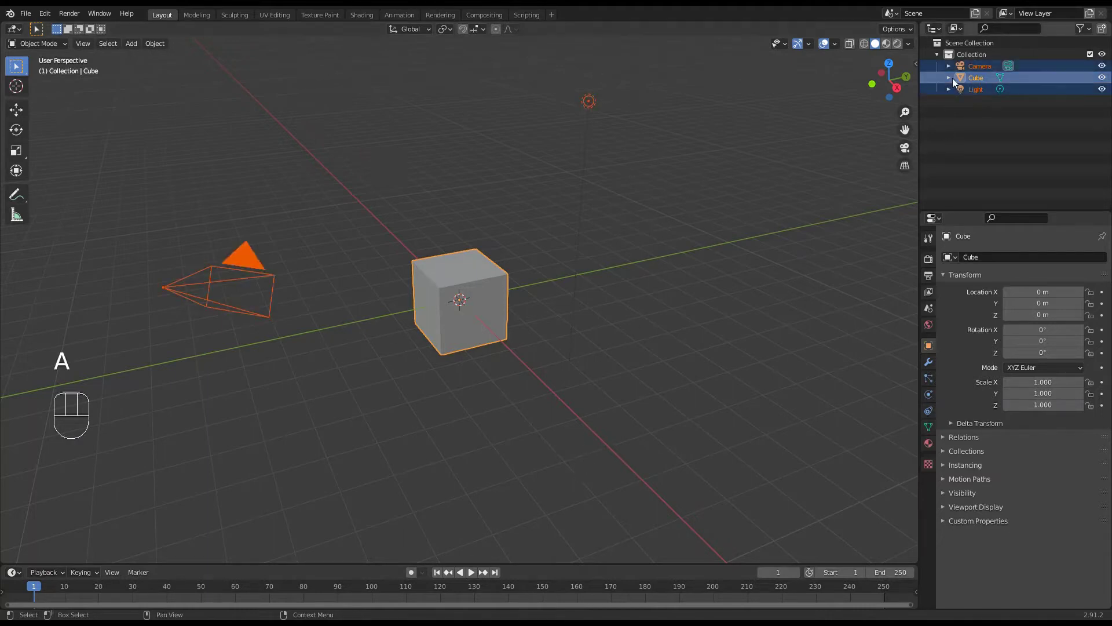
key("x")
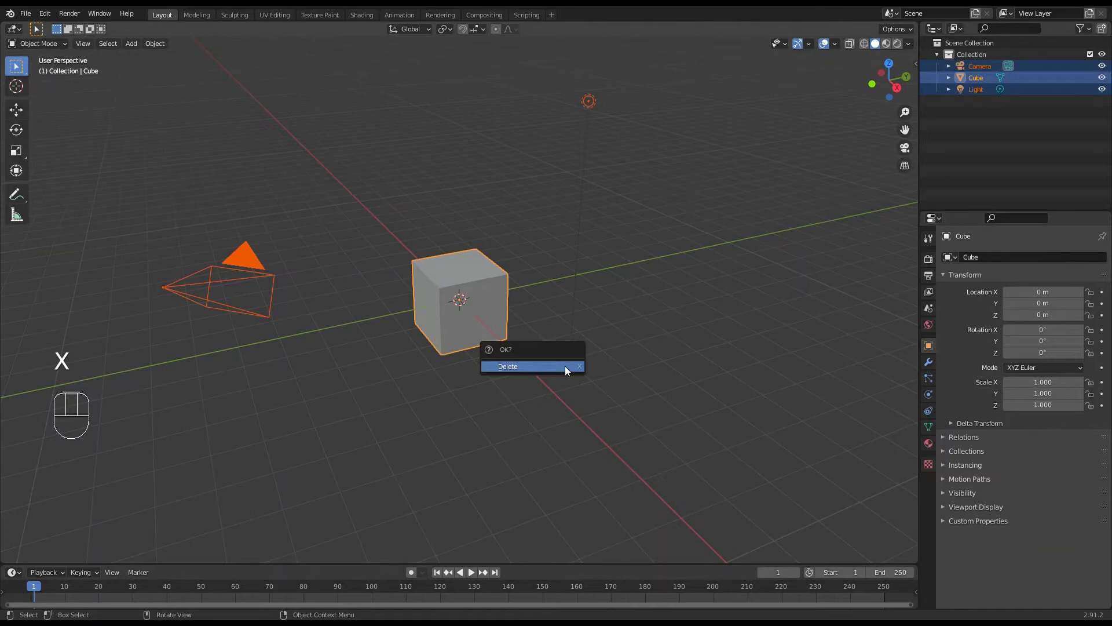
left_click(518, 367)
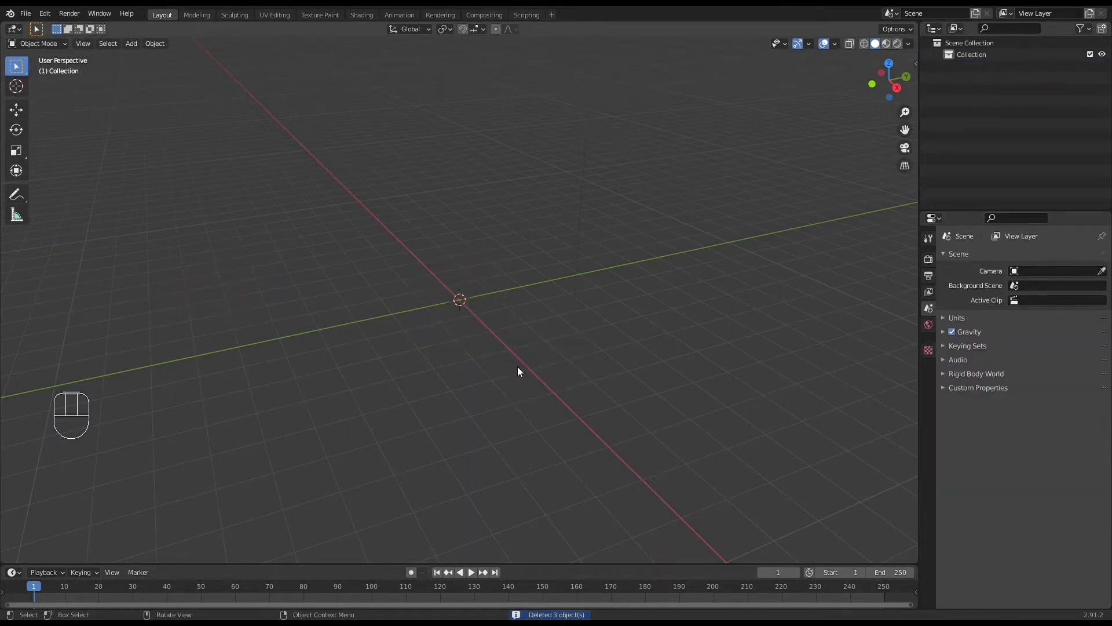
Step: Add a cylinder mesh to the empty scene
left_click(134, 44)
mouse_move(138, 58)
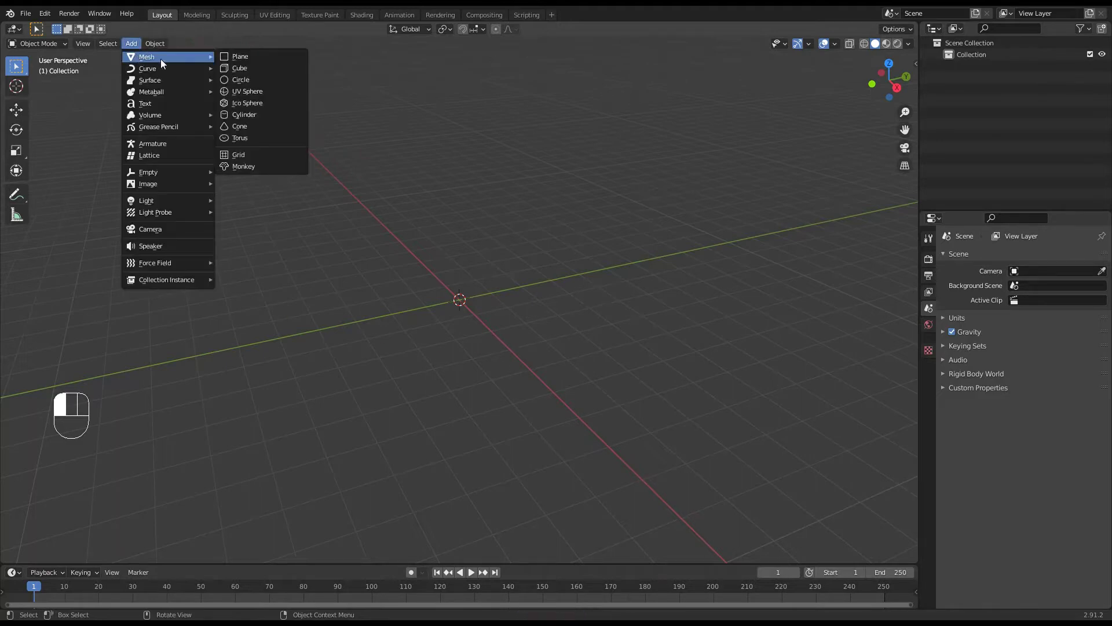
left_click(239, 118)
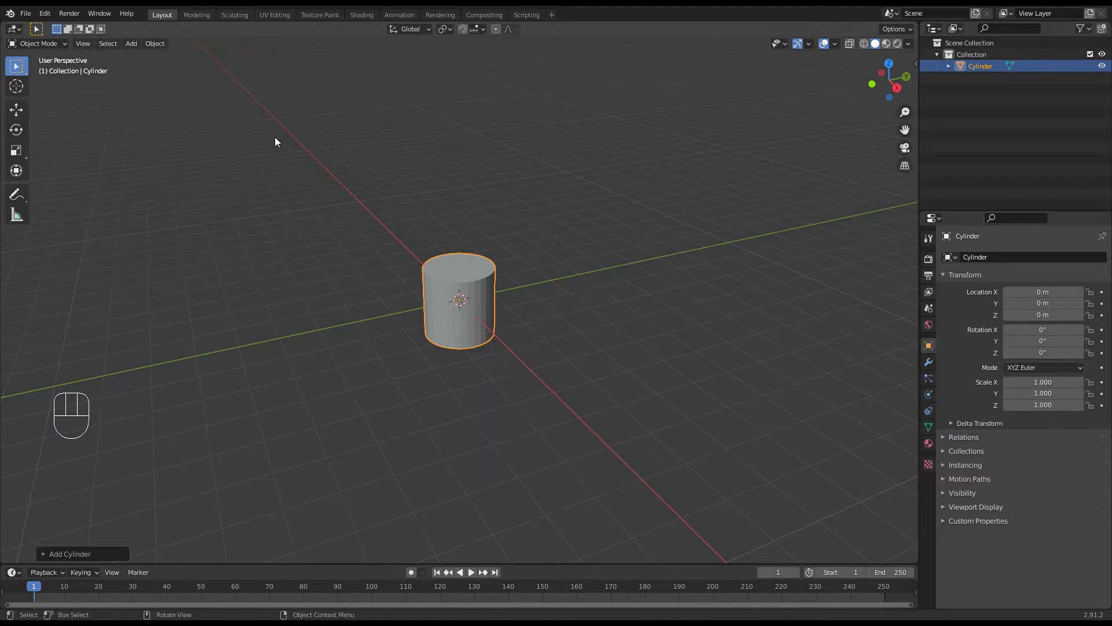
left_click(129, 45)
mouse_move(168, 57)
Step: Show the cylinder's transform properties in the viewport and set its dimensions to X 90 m, Y 90 m and Z 110 m
key("n")
key("n")
key("n")
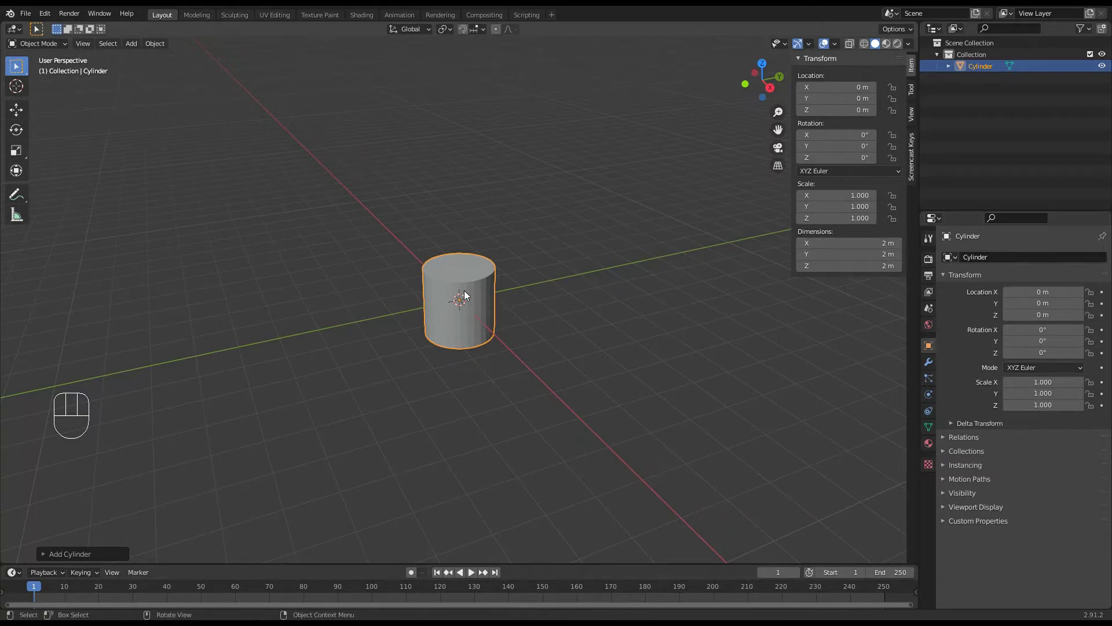
left_click(850, 247)
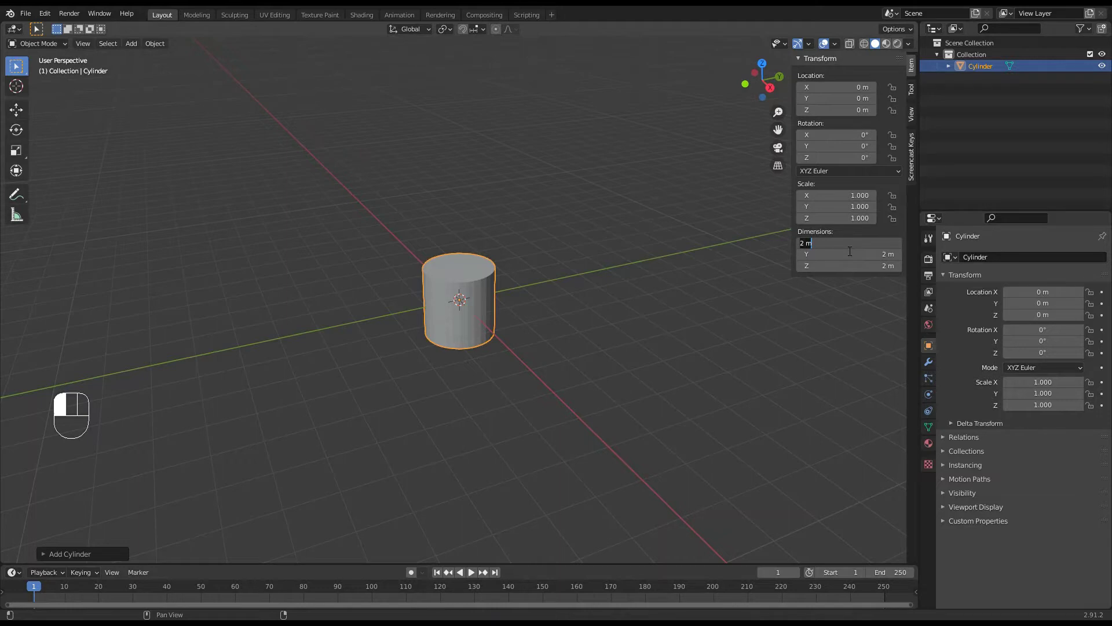
type("90")
key("Return")
left_click(850, 256)
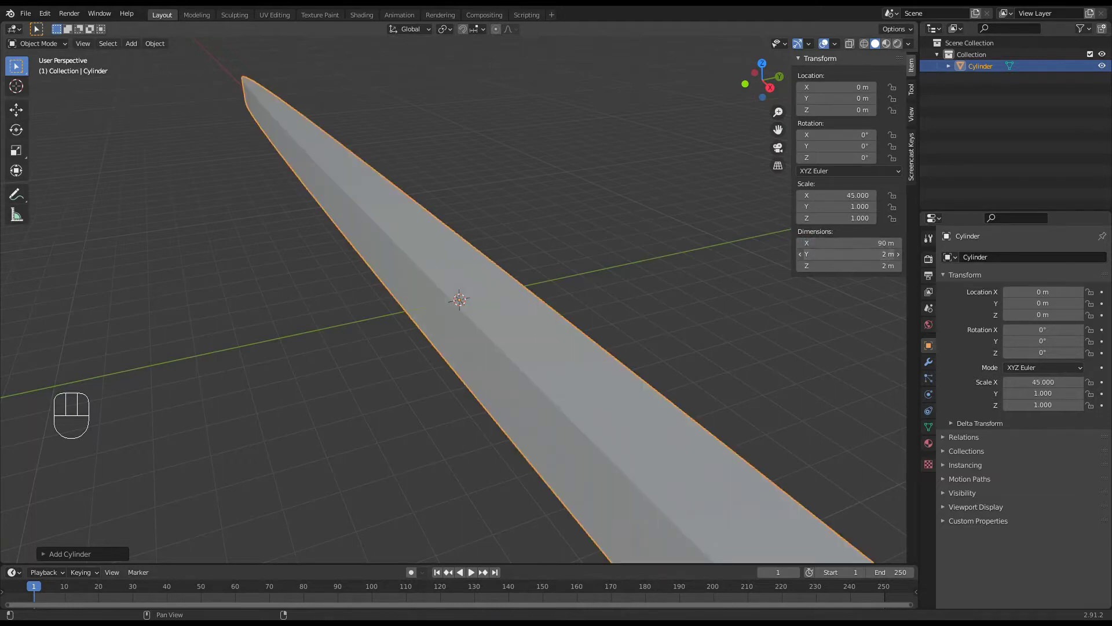
type("90")
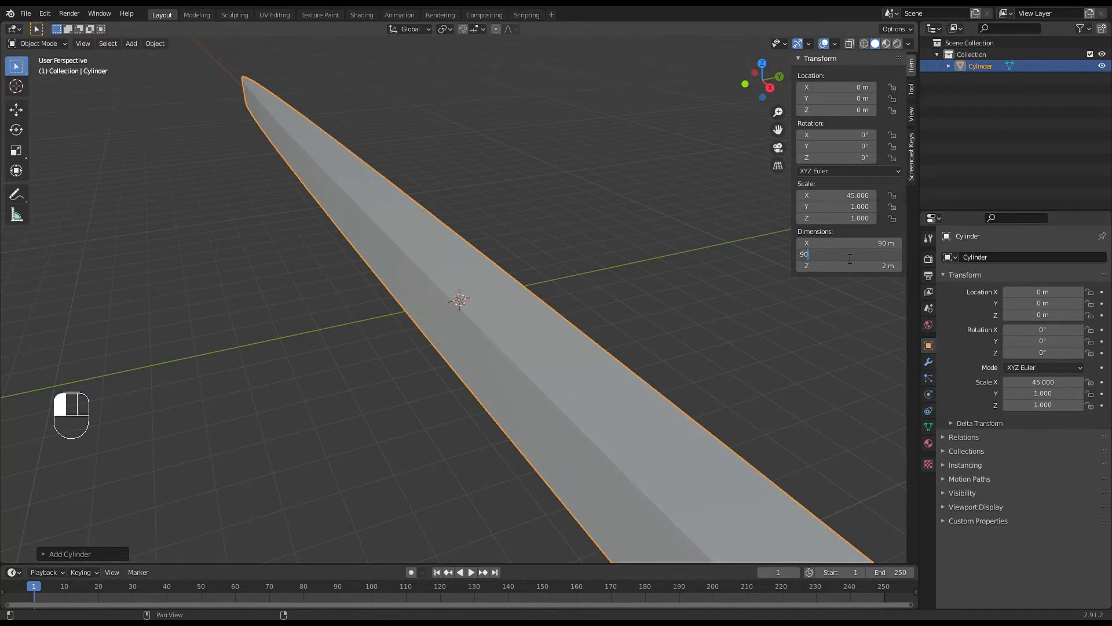
key("Return")
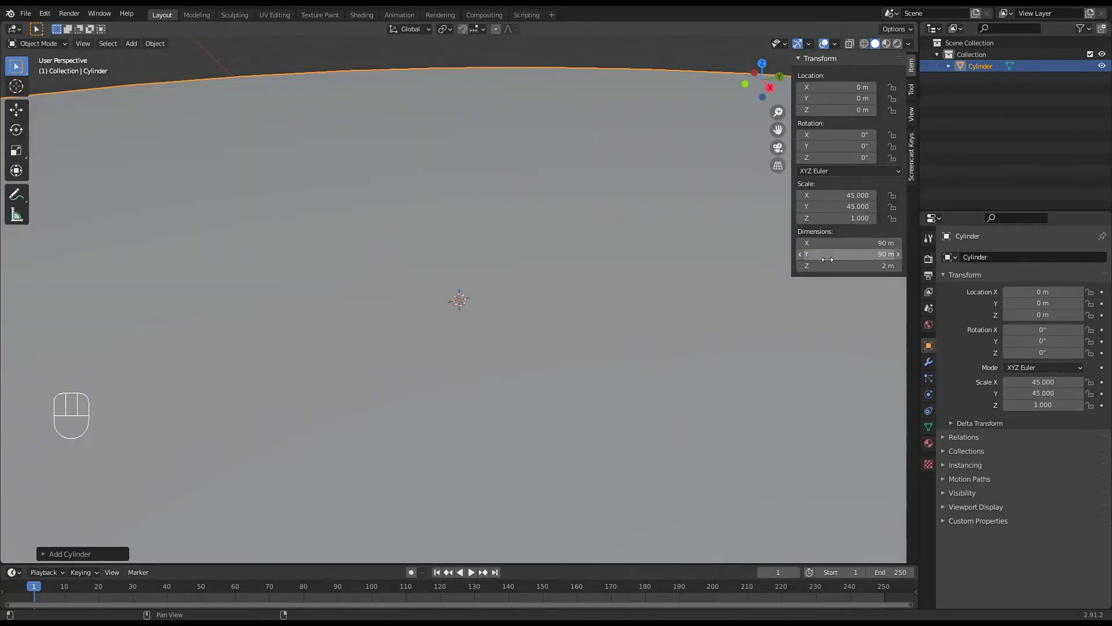
left_click(835, 267)
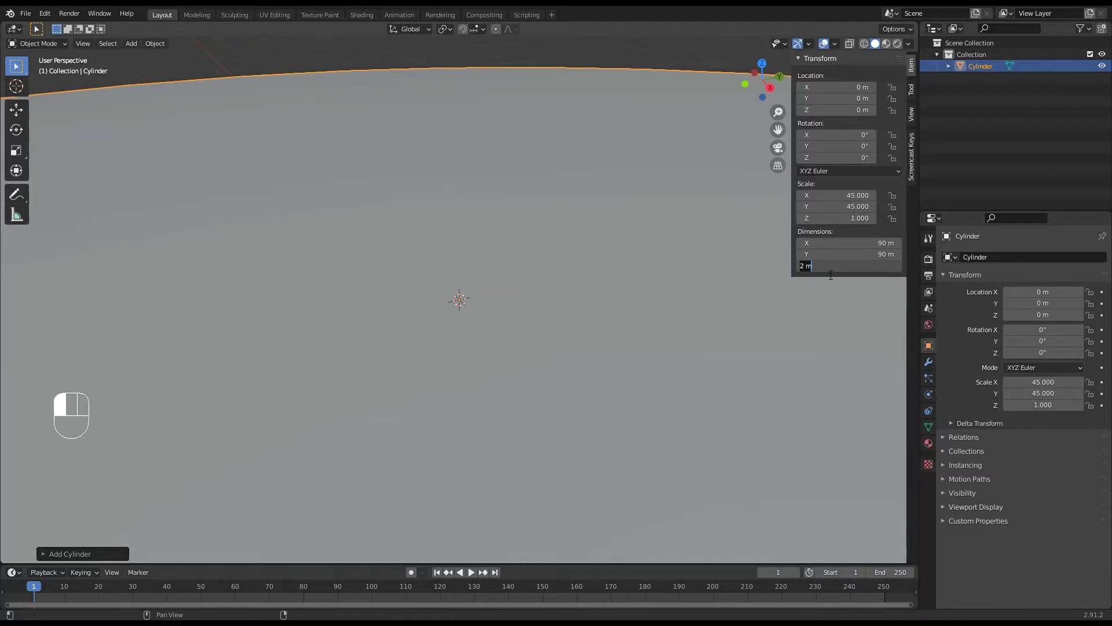
type("110")
key("Return")
scroll(608, 335, "down", 10)
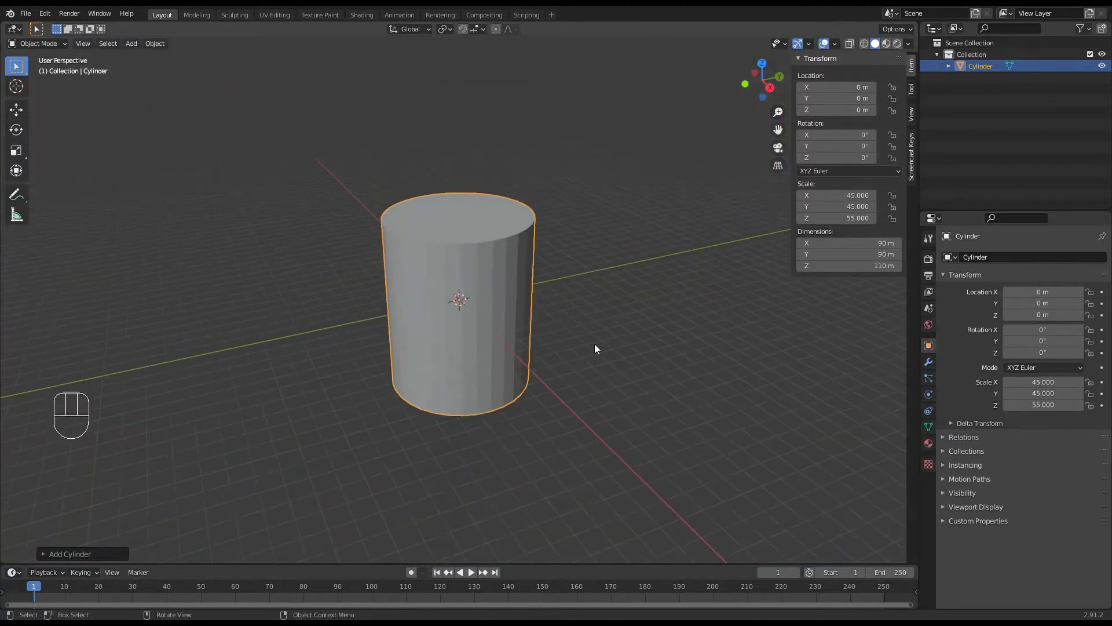
Step: In the right orthographic view, move the cylinder up along Z by about 54.3 m so its base sits at ground level
middle_click_drag(595, 348, 572, 338)
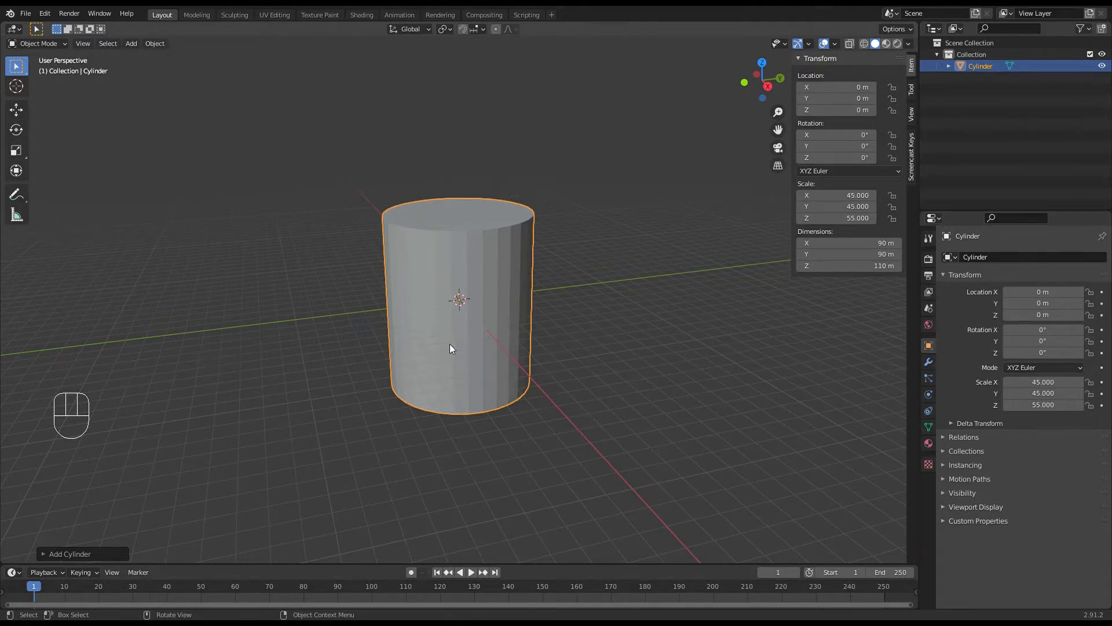
mouse_move(451, 348)
middle_mouse_down()
mouse_move(464, 329)
mouse_move(448, 319)
mouse_move(438, 329)
mouse_move(447, 344)
mouse_move(441, 335)
middle_mouse_up()
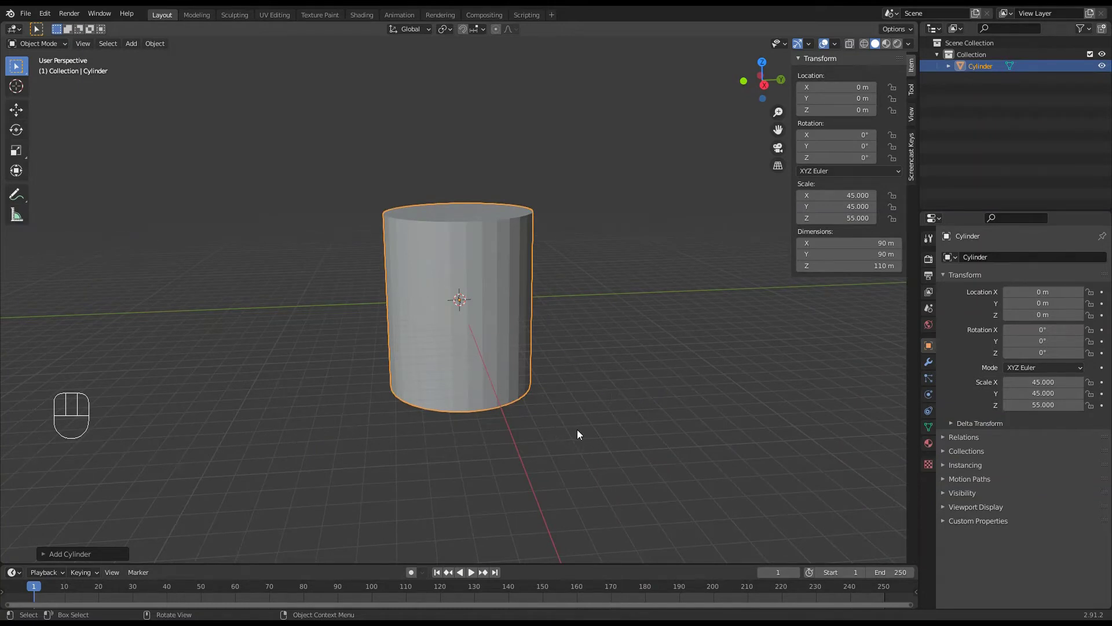
key("KP_3")
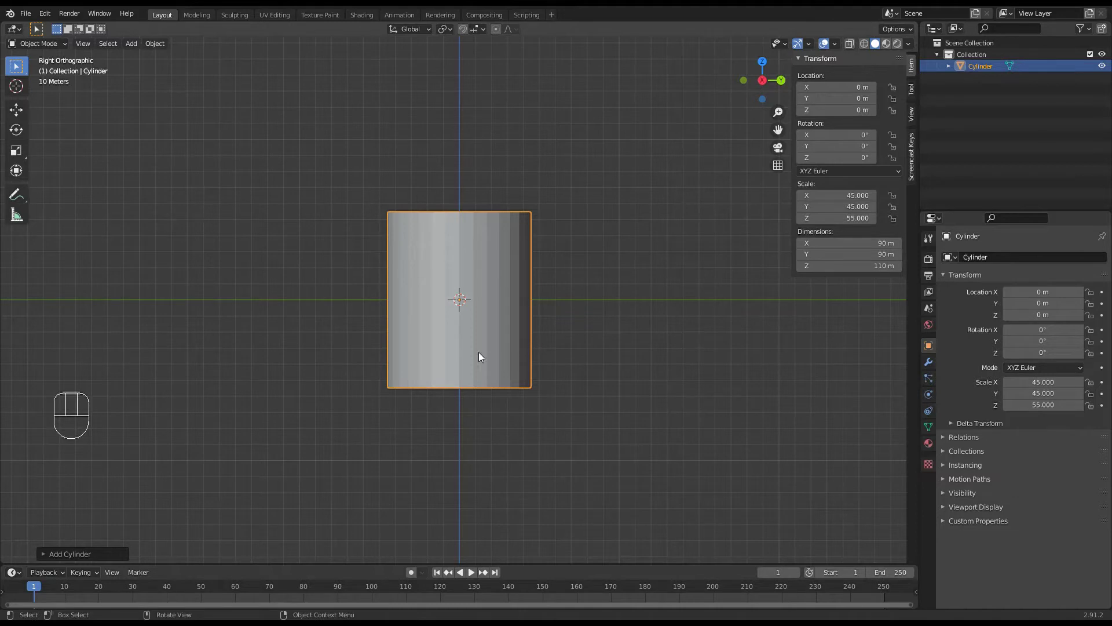
left_click(18, 111)
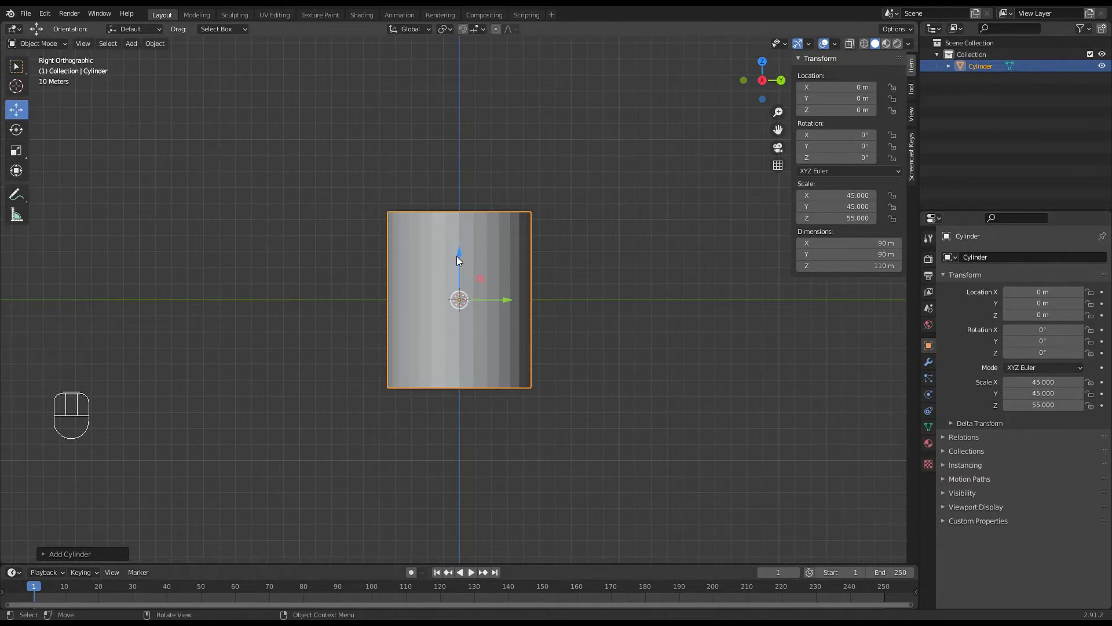
left_click_drag(458, 257, 458, 257)
left_click_drag(466, 174, 470, 168)
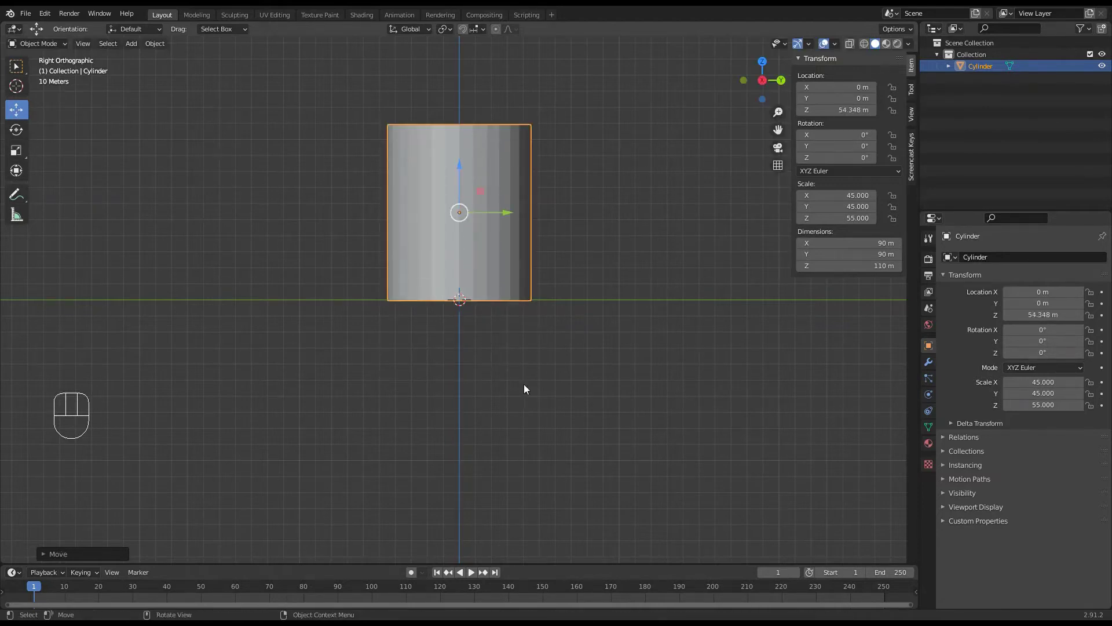
Step: Switch the cylinder from Object Mode to Edit Mode
middle_click_drag(524, 384, 551, 401)
middle_click_drag(528, 266, 592, 268)
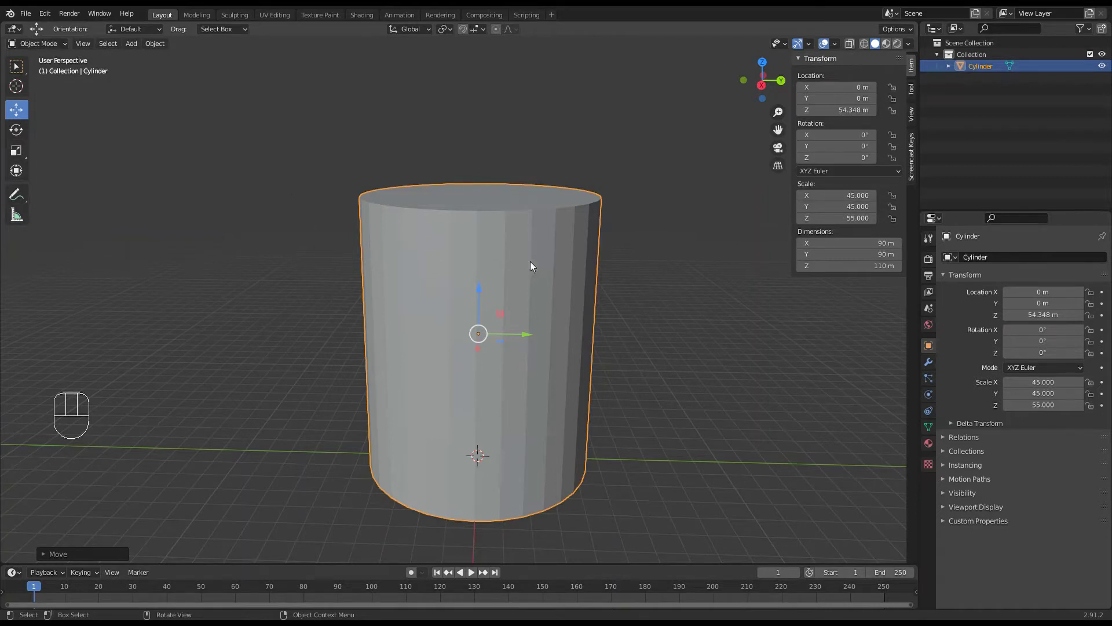
left_click(65, 45)
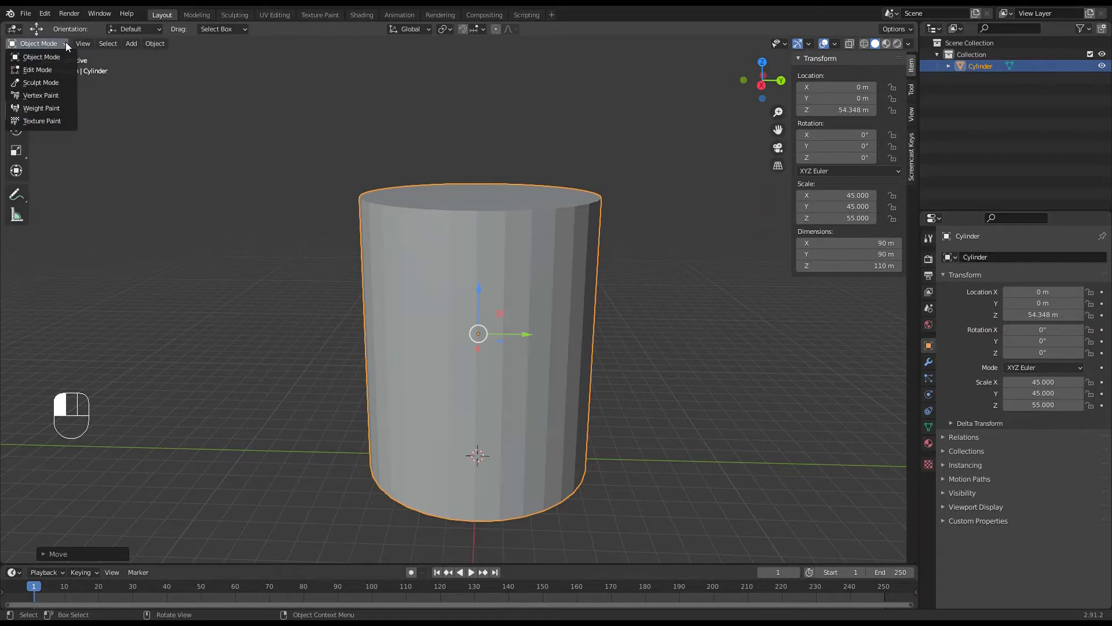
left_click(39, 68)
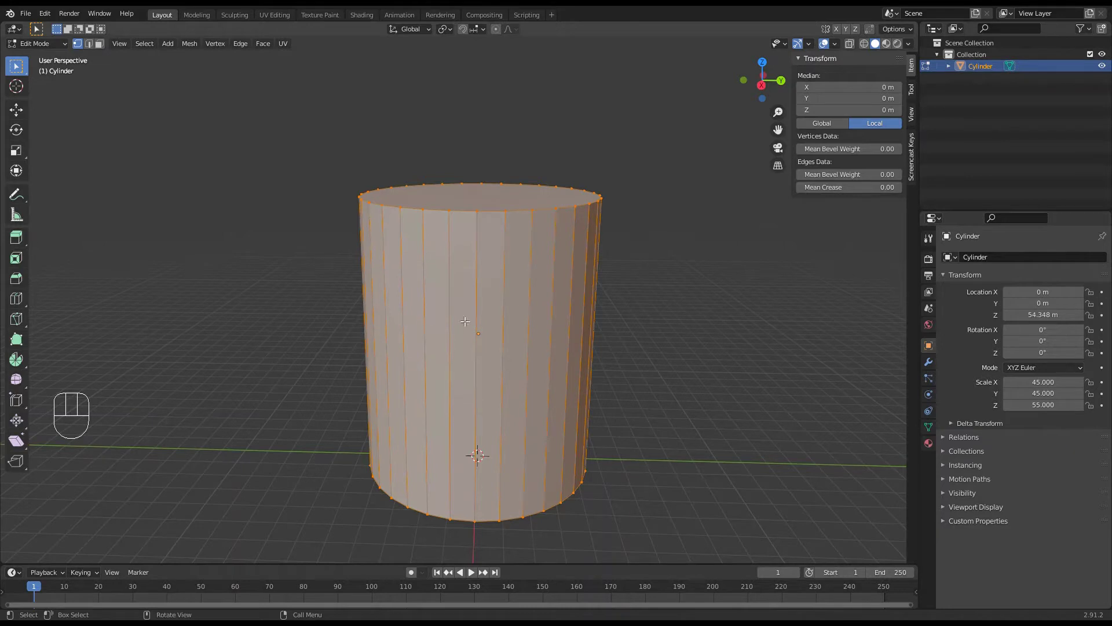
key("Tab")
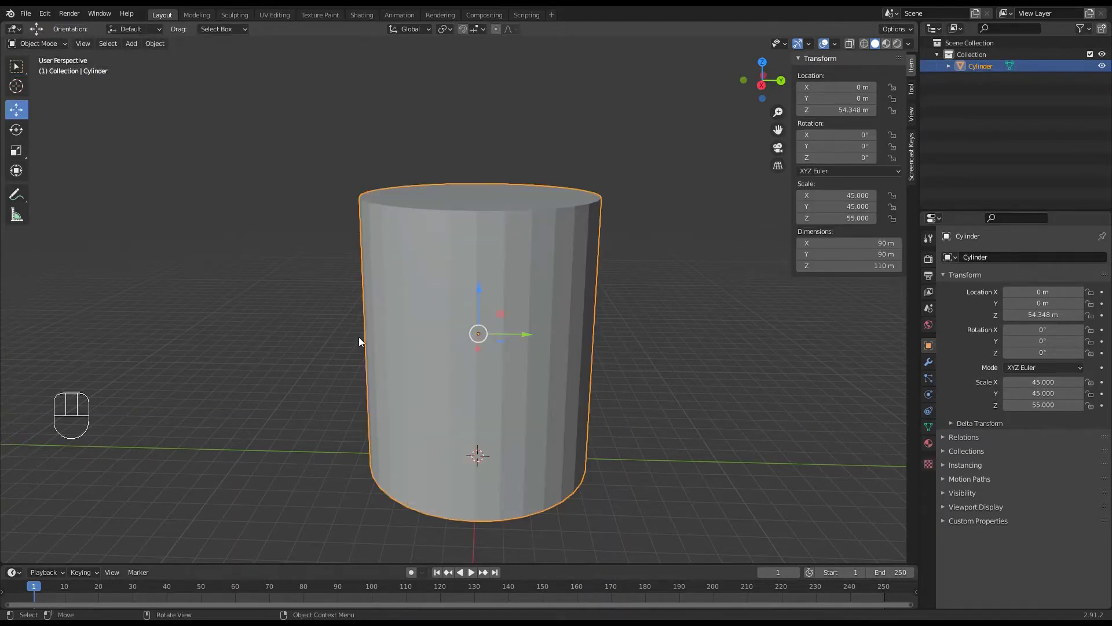
key("Tab")
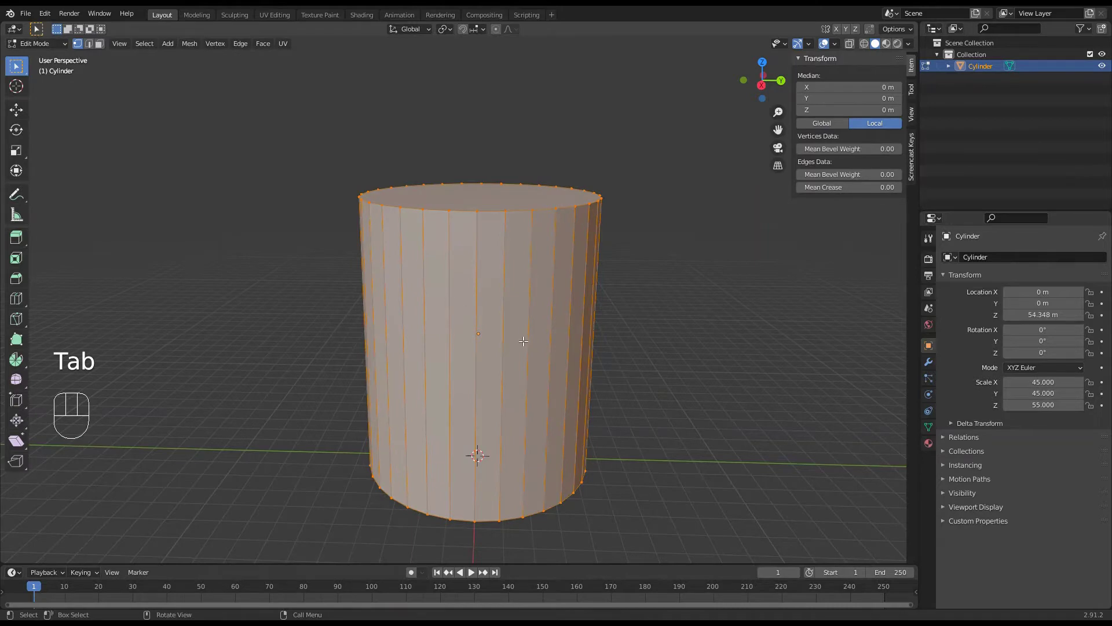
Step: Try moving a single vertex of the cylinder's top rim outward and downward, and undo the move
middle_click_drag(523, 341, 539, 268)
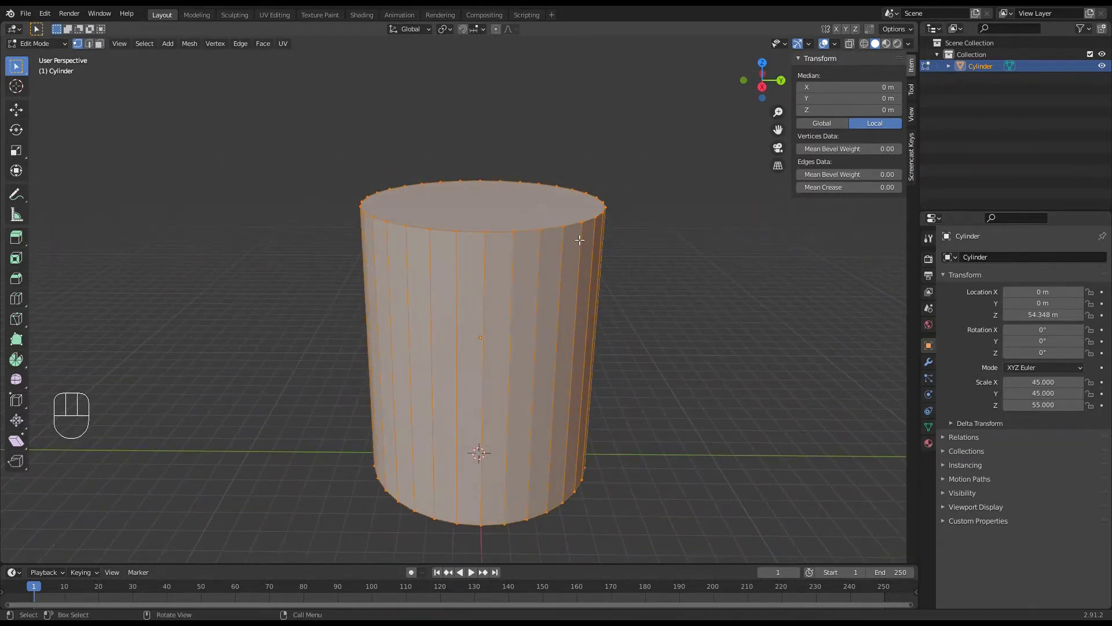
left_click(599, 226)
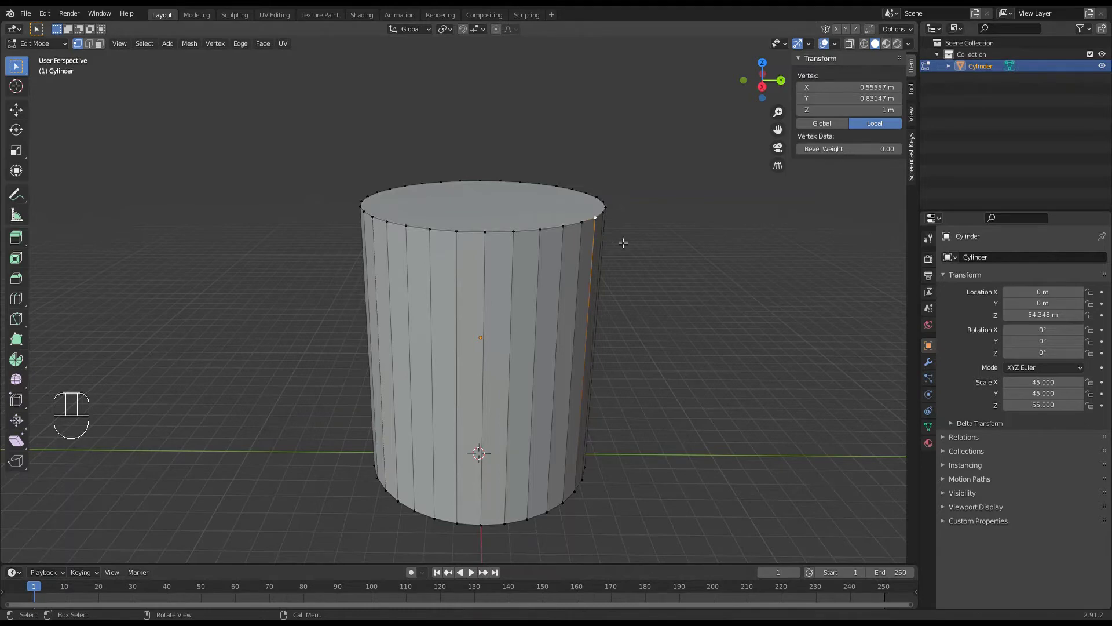
key("g")
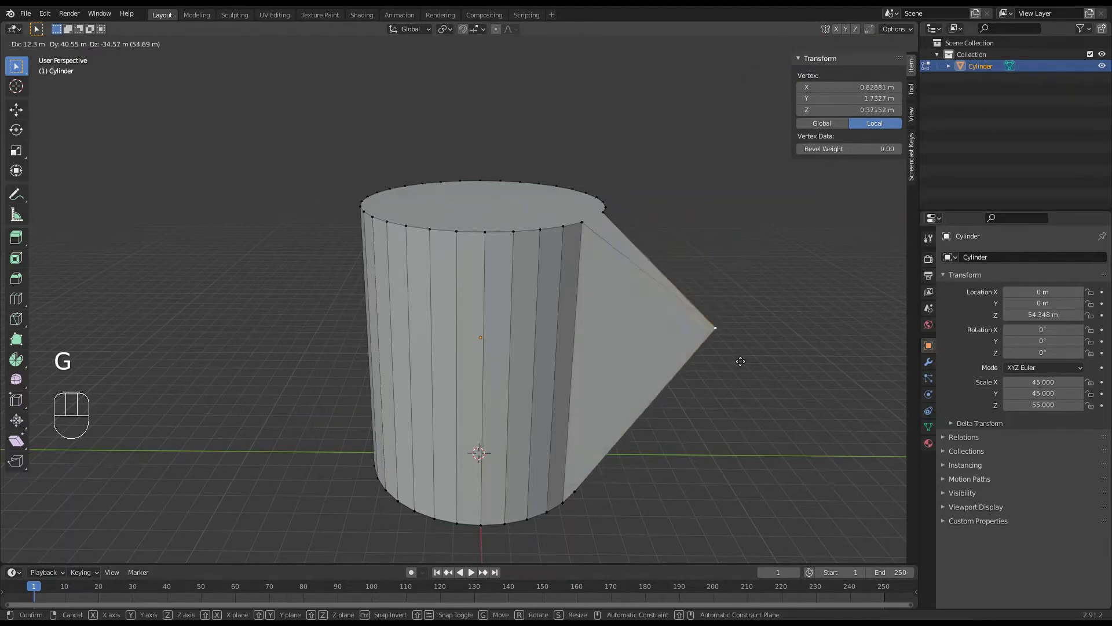
left_click(742, 349)
middle_click_drag(737, 339, 560, 326)
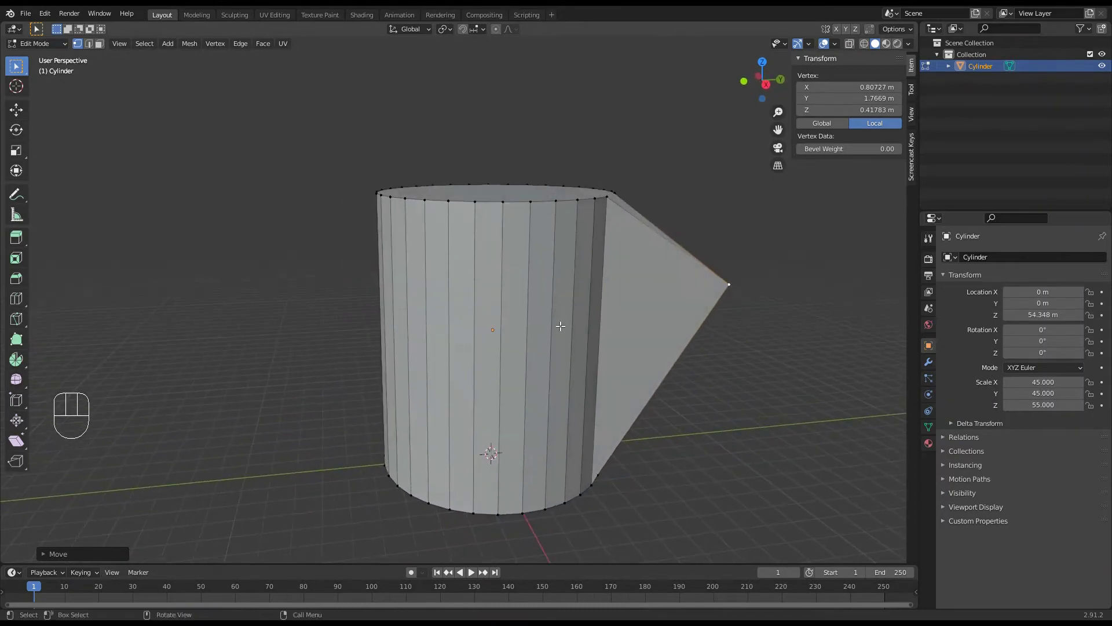
key("ctrl+z")
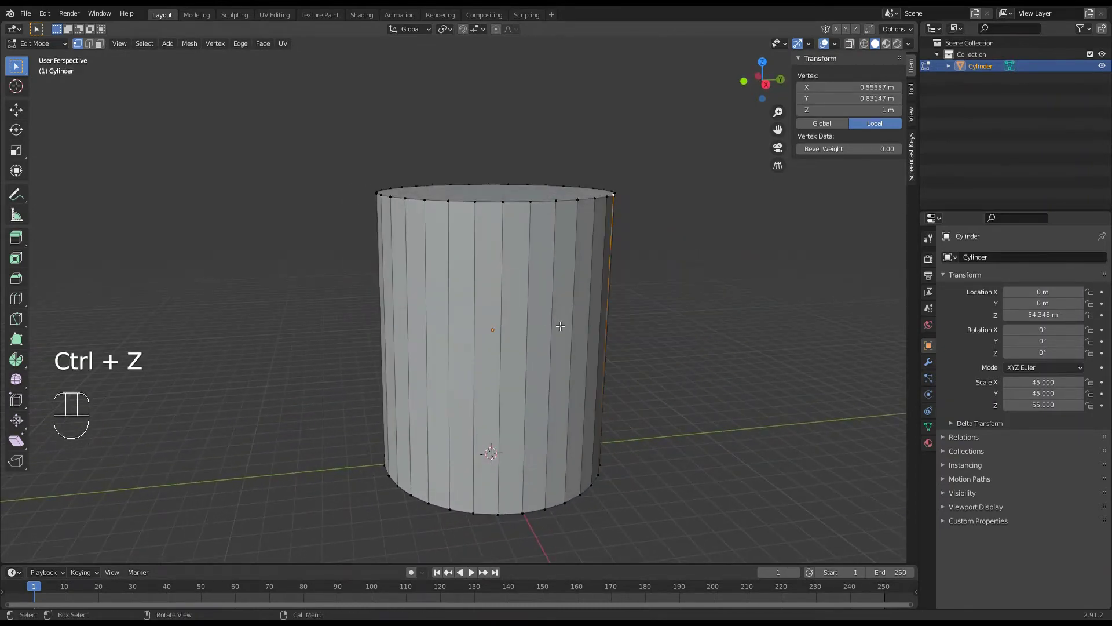
Step: Try selecting the edge loop around the cylinder's bottom rim and a single vertical side edge
middle_click_drag(572, 290, 551, 281)
mouse_move(575, 365)
middle_mouse_down()
mouse_move(587, 357)
mouse_move(581, 368)
middle_mouse_up()
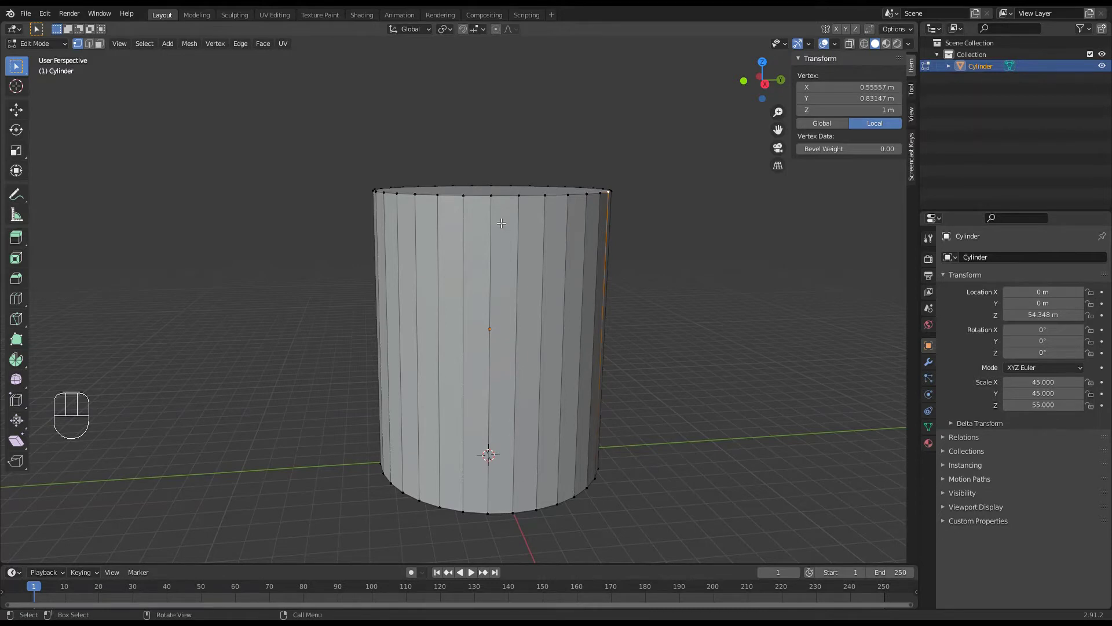
middle_click_drag(548, 291, 544, 297)
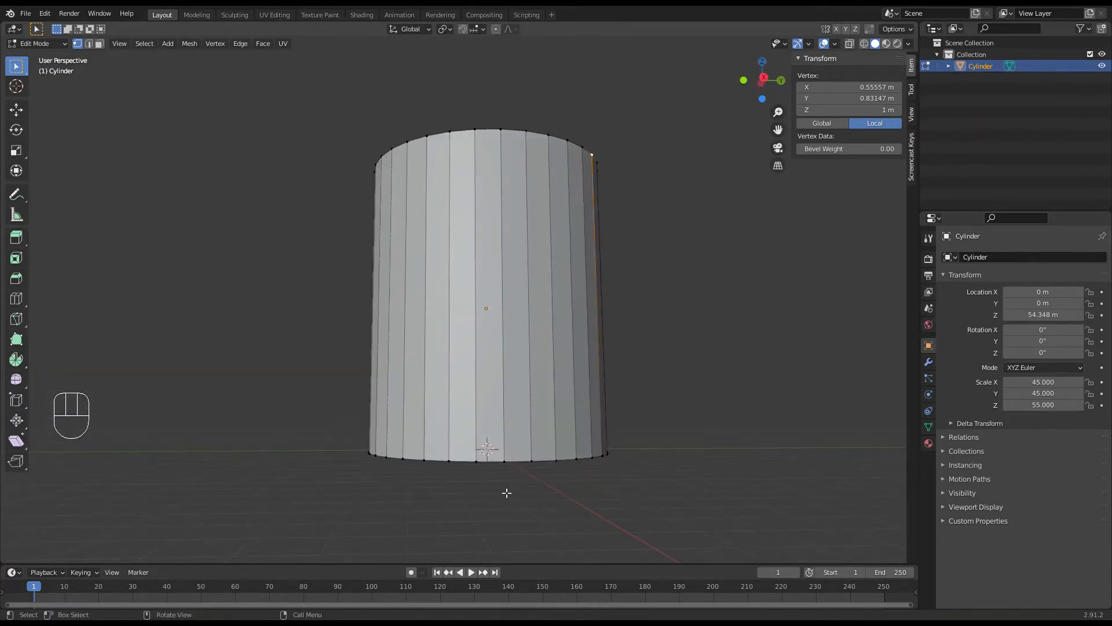
left_click(524, 467, "alt")
middle_click_drag(558, 516, 655, 400)
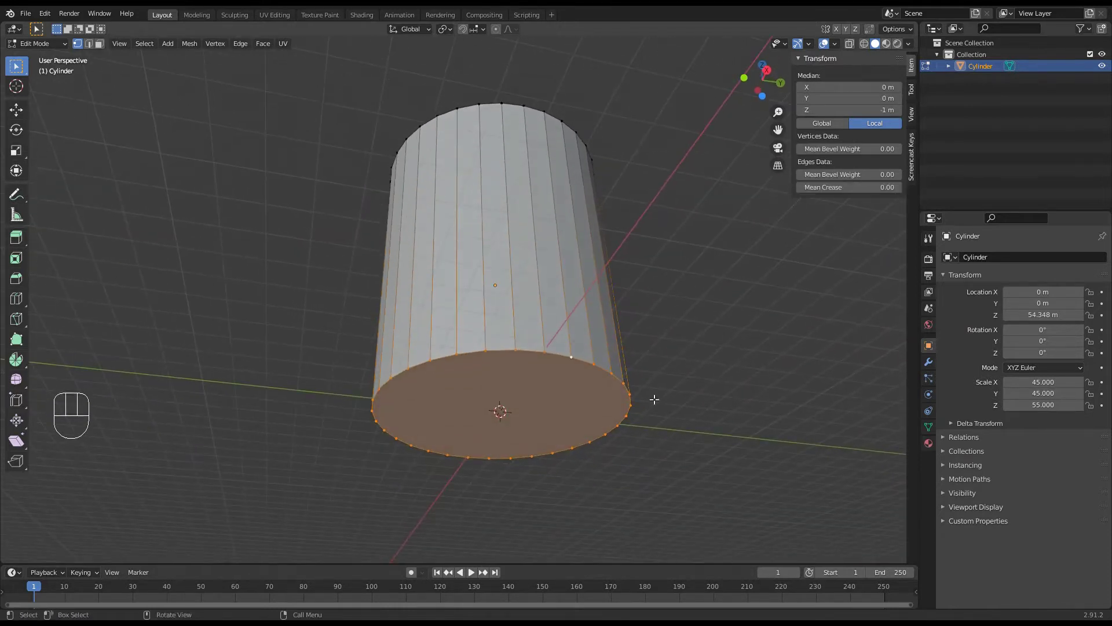
mouse_move(541, 447)
middle_mouse_down()
mouse_move(541, 464)
mouse_move(551, 462)
middle_mouse_up()
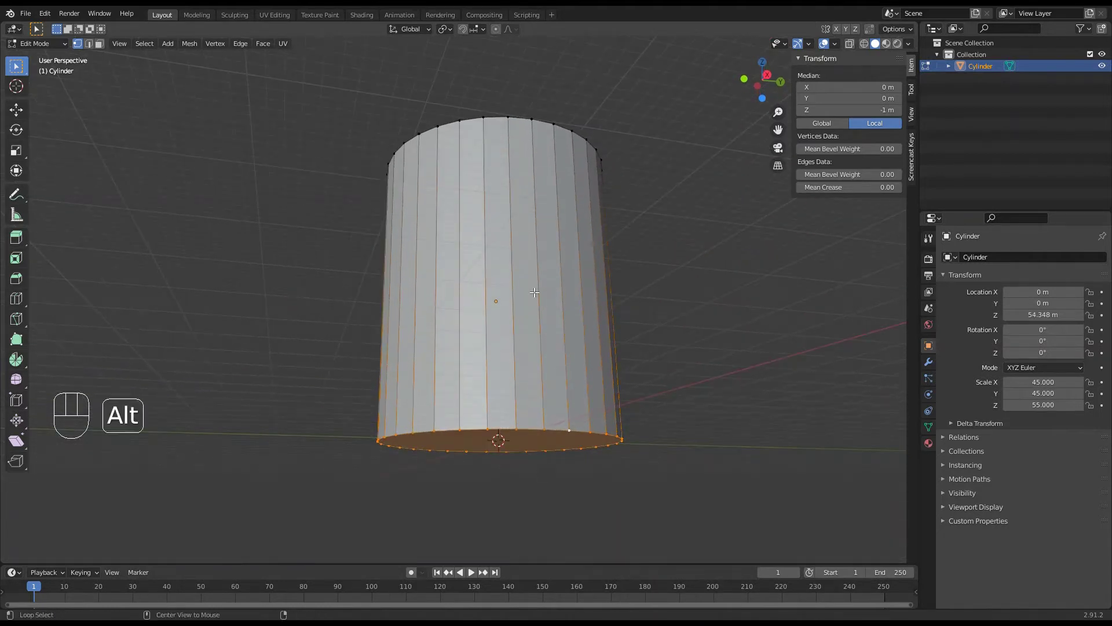
left_click(514, 292, "alt")
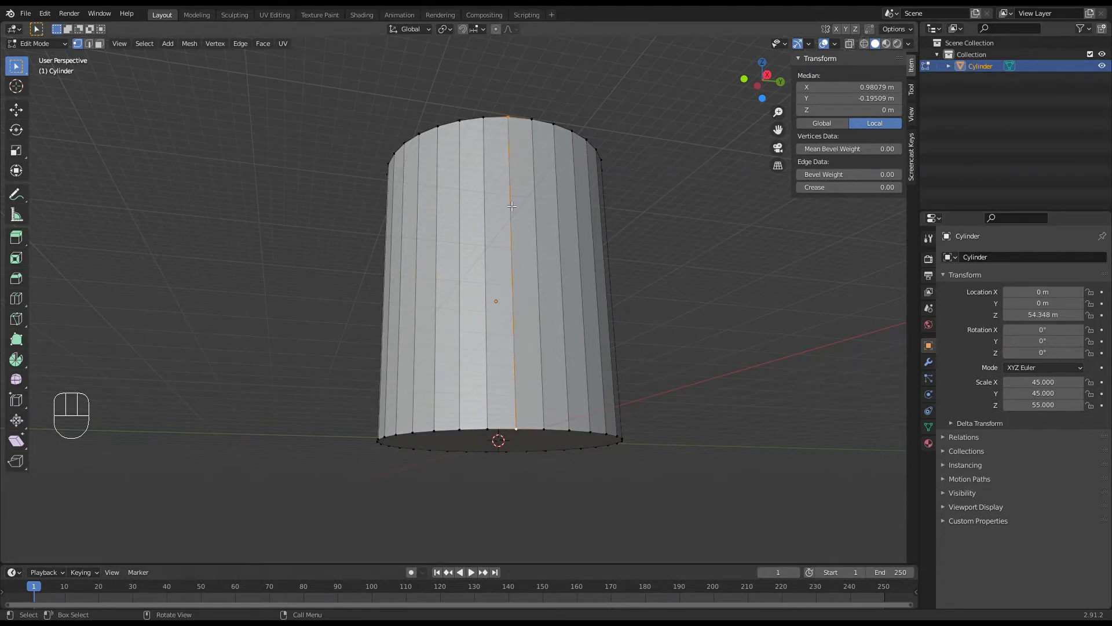
Step: Select the bottom rim's edge loop and scale it down to about two thirds of its size to taper the cylinder
left_click(476, 432, "alt")
middle_click_drag(480, 434, 517, 467)
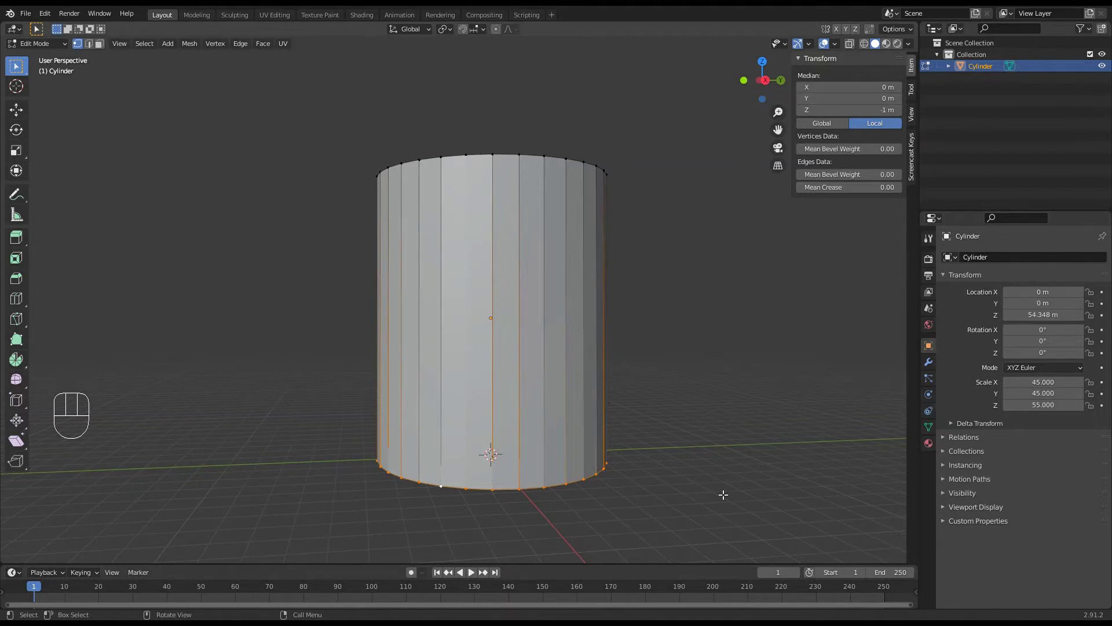
key("s")
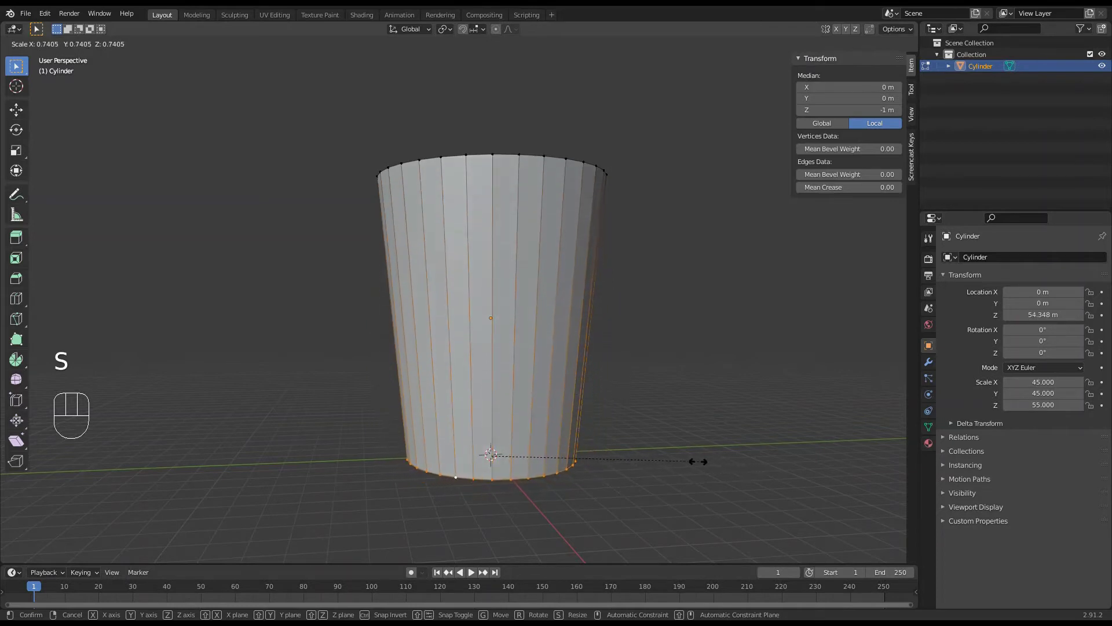
left_click(678, 460)
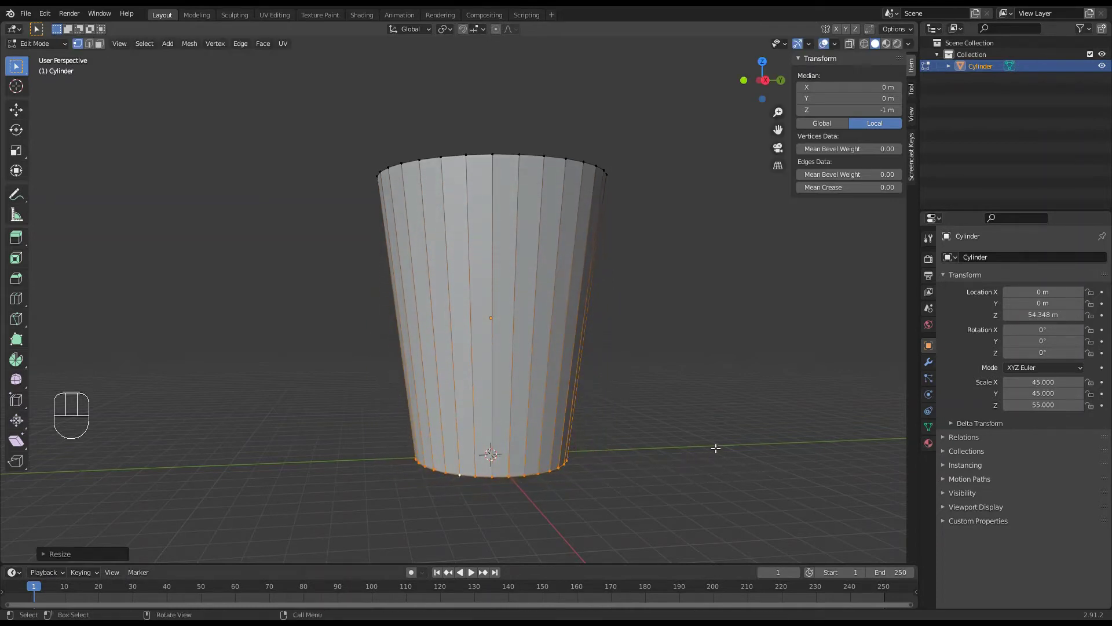
Step: Hide the transform properties sidebar and switch the viewport from perspective to orthographic projection
key("n")
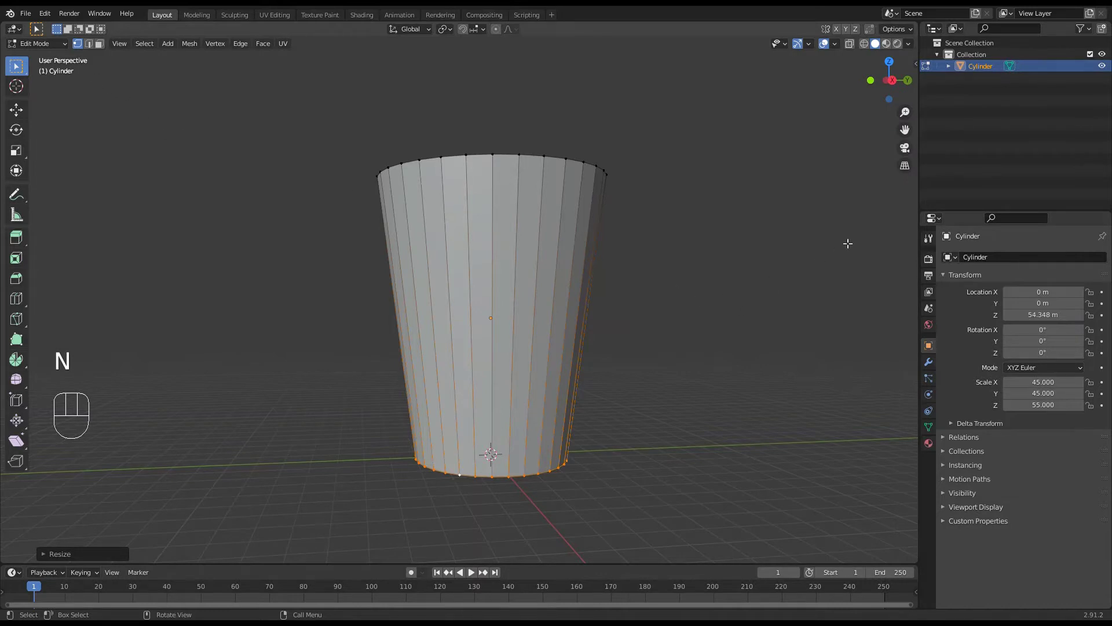
left_click(905, 165)
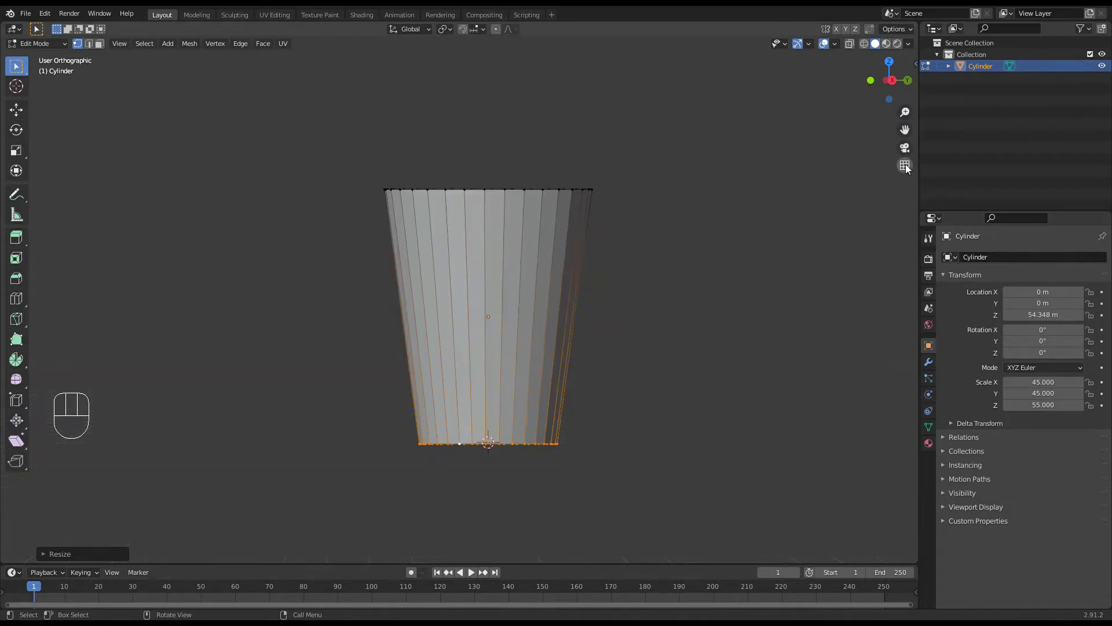
mouse_move(650, 333)
middle_mouse_down()
mouse_move(663, 350)
mouse_move(638, 328)
mouse_move(663, 350)
mouse_move(653, 346)
middle_mouse_up()
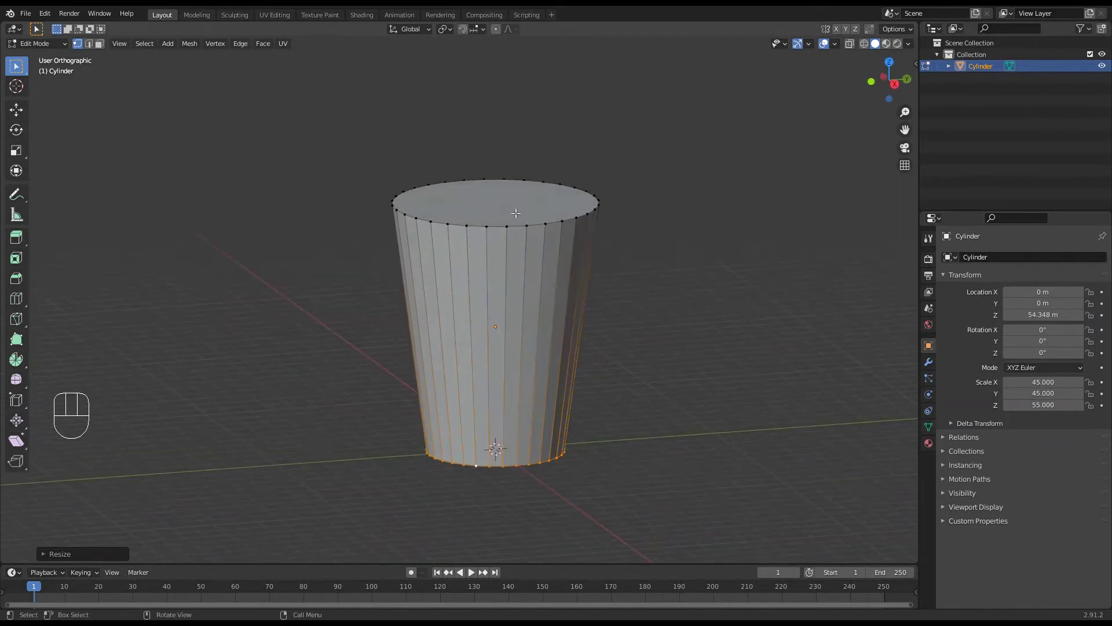
Step: Scale the selected bottom edge loop down slightly more, to a factor of about 0.94
middle_click_drag(517, 375, 548, 383)
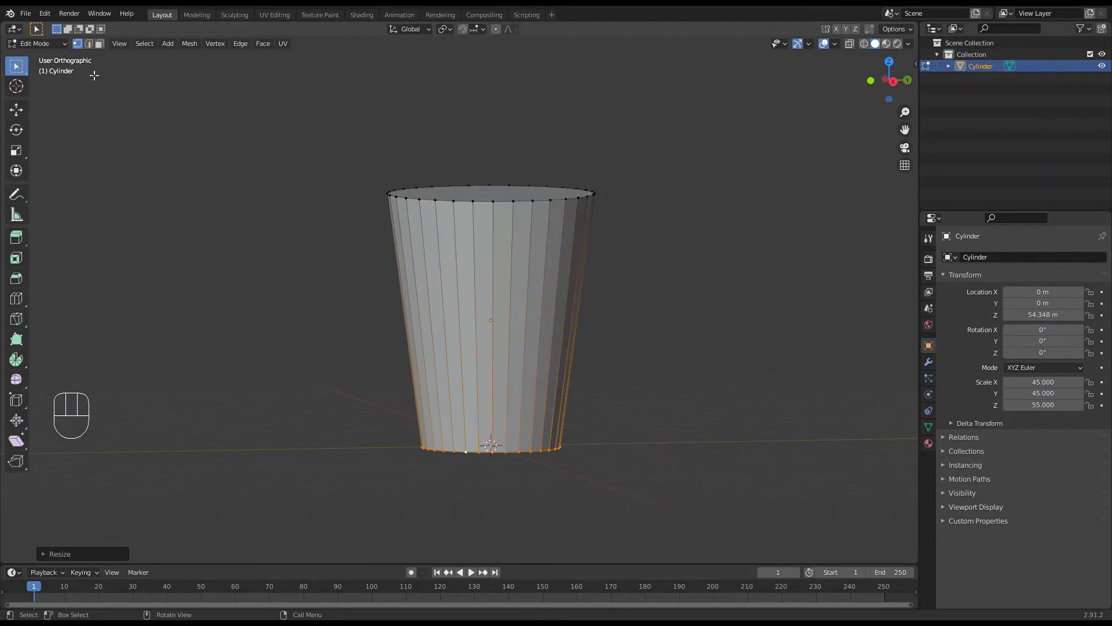
middle_click_drag(511, 283, 476, 218)
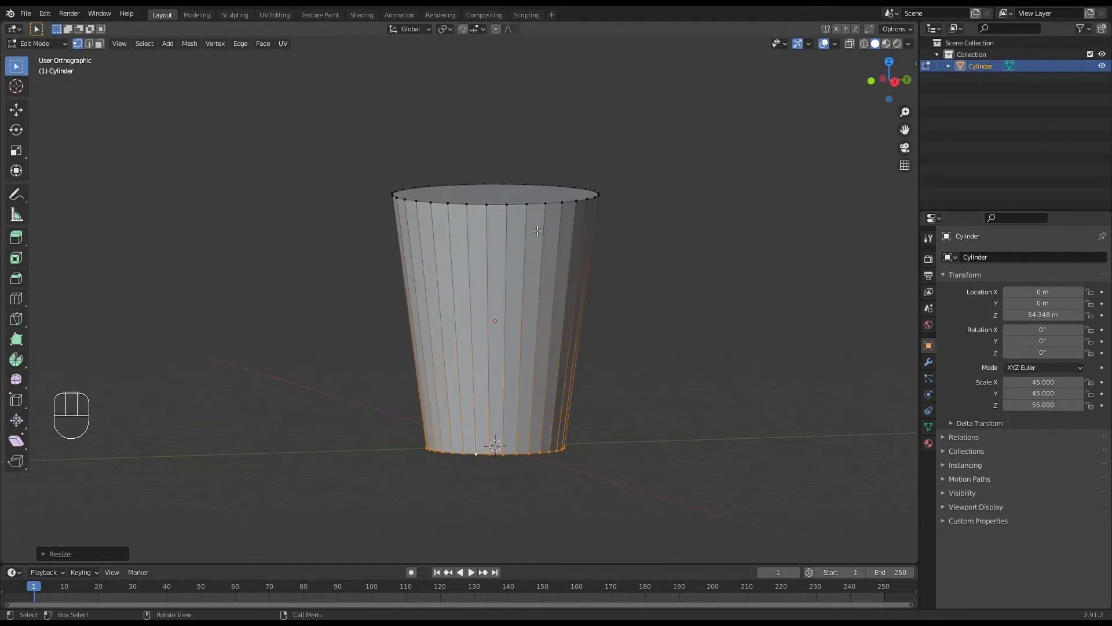
middle_click_drag(568, 358, 582, 354)
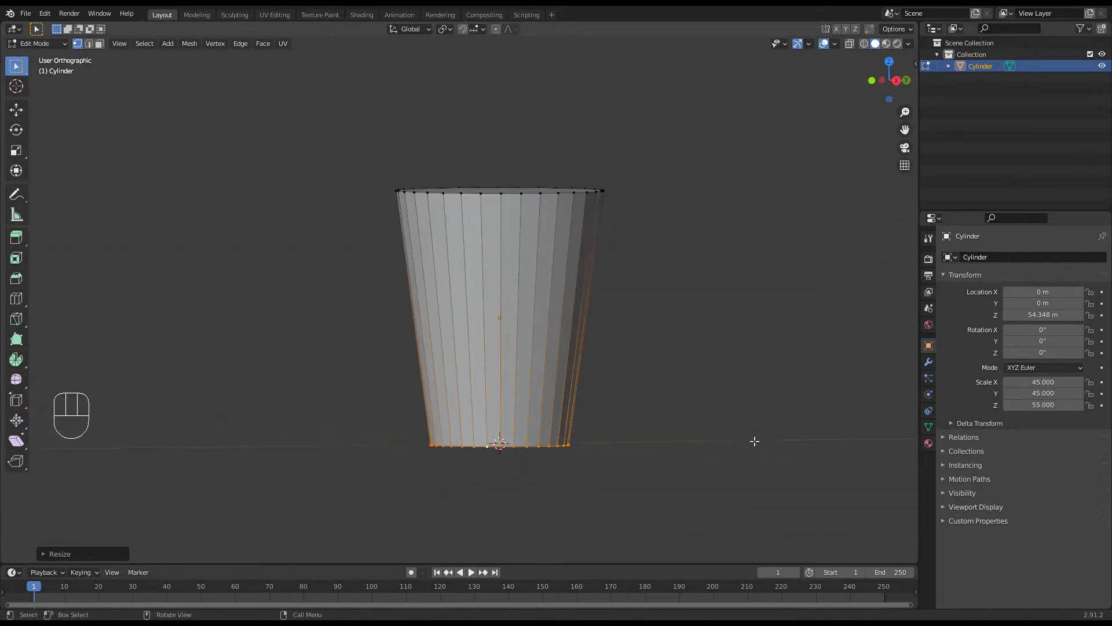
key("s")
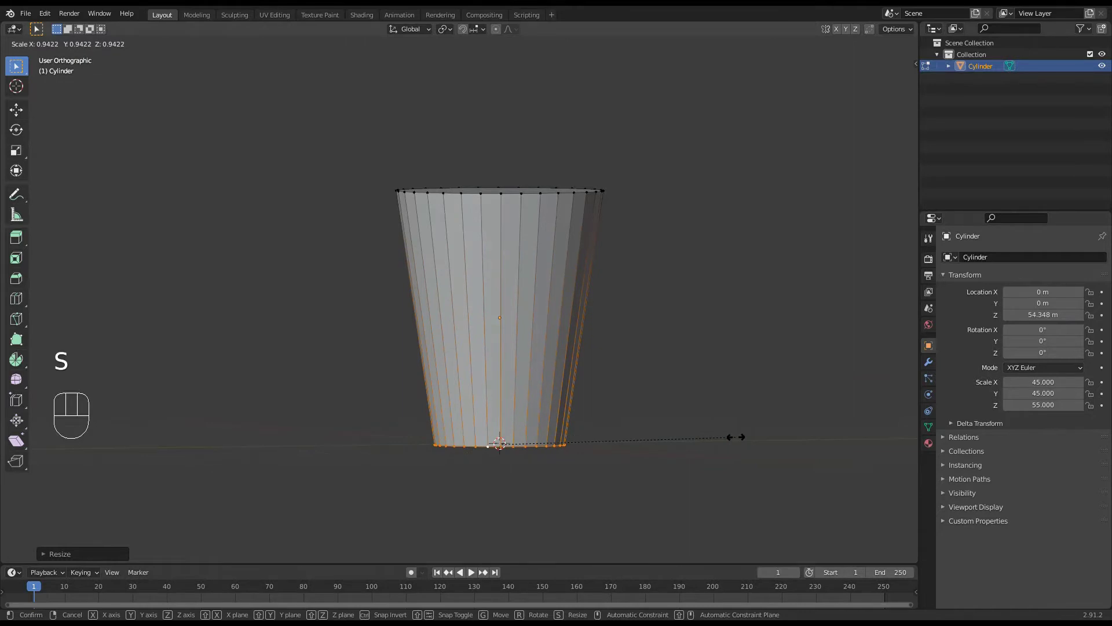
left_click(734, 438)
middle_click_drag(618, 300, 585, 298)
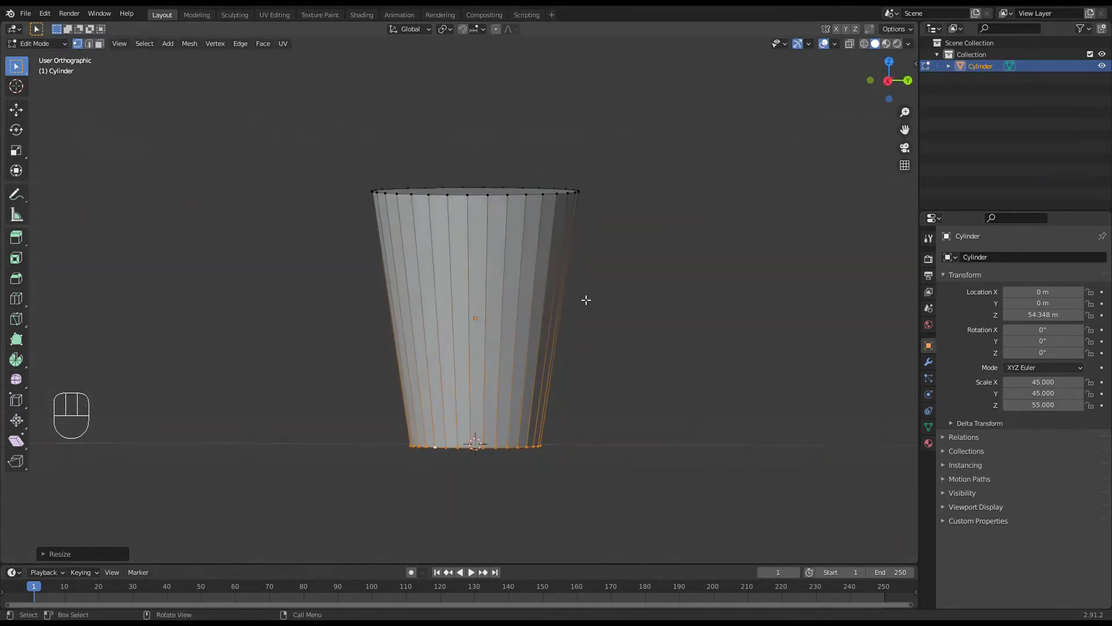
Step: Add a horizontal loop cut around the tapered cylinder at mid-height
middle_click_drag(450, 296, 478, 310)
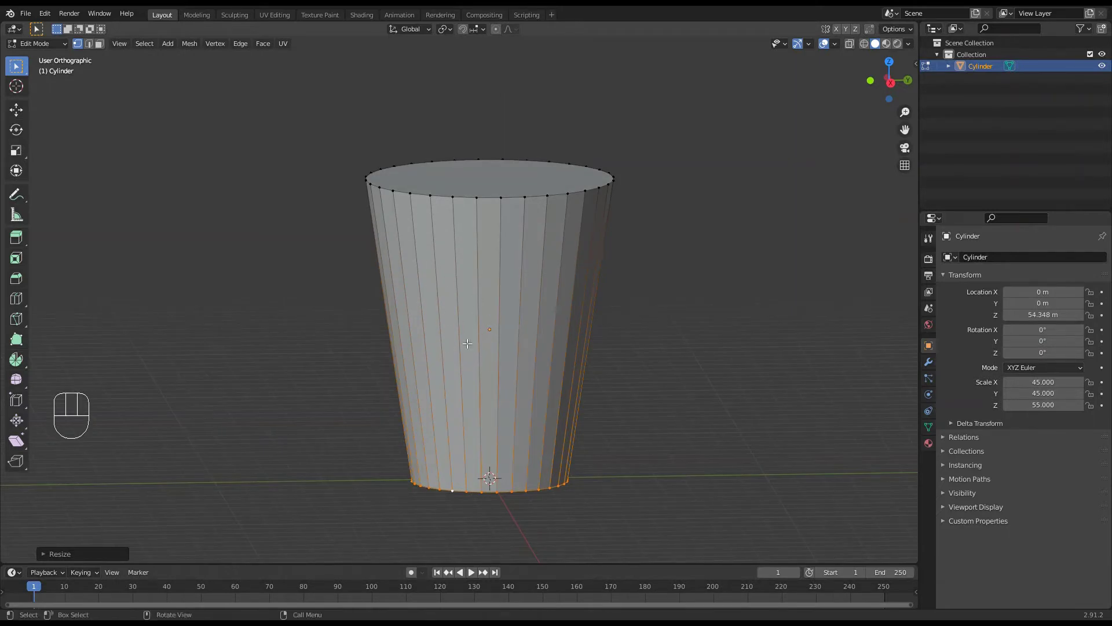
middle_click_drag(494, 337, 442, 281)
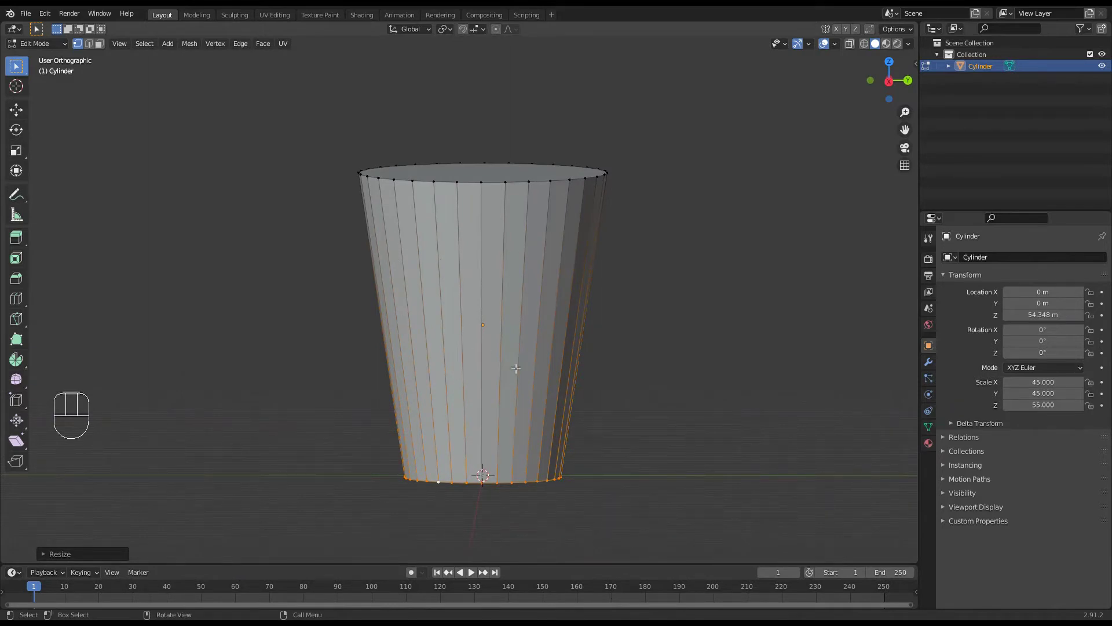
middle_click_drag(481, 324, 509, 312)
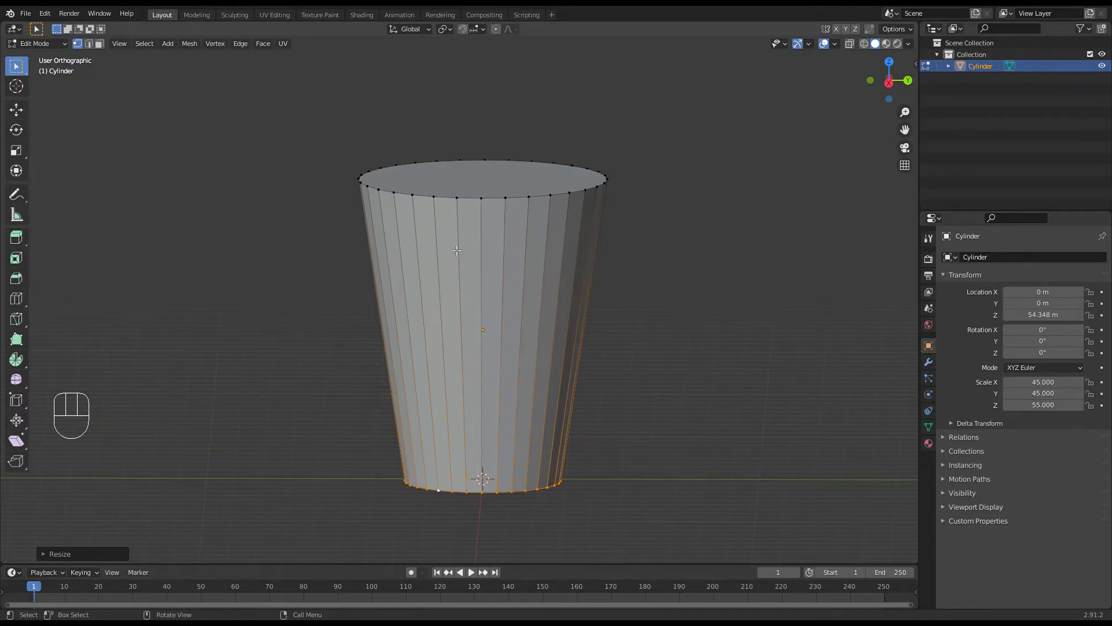
middle_click_drag(481, 421, 542, 399)
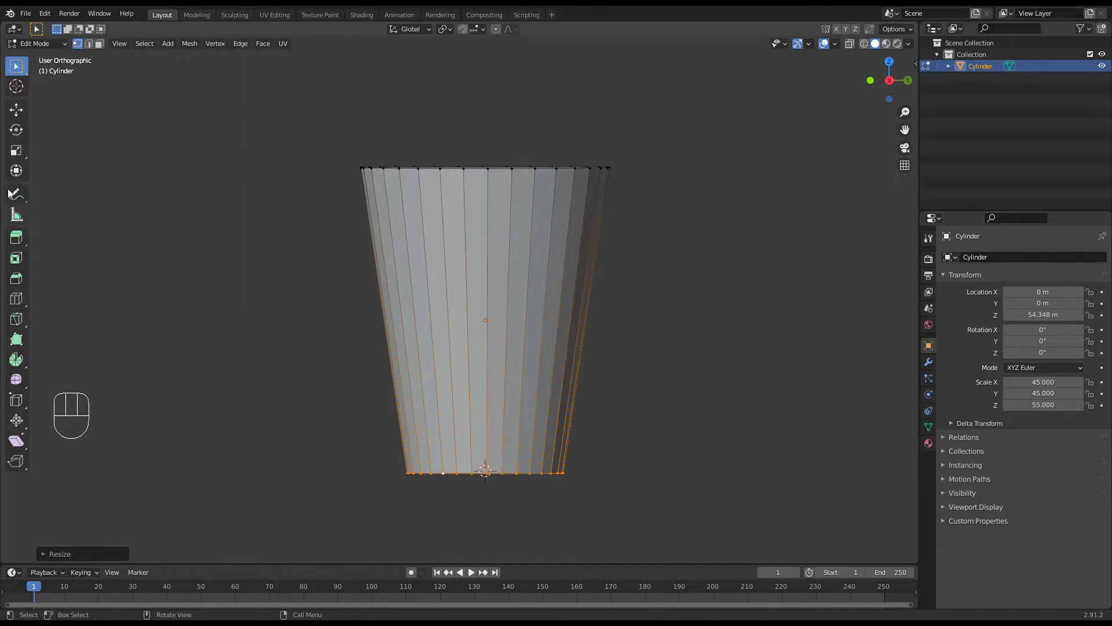
left_click(16, 299)
left_click(17, 300)
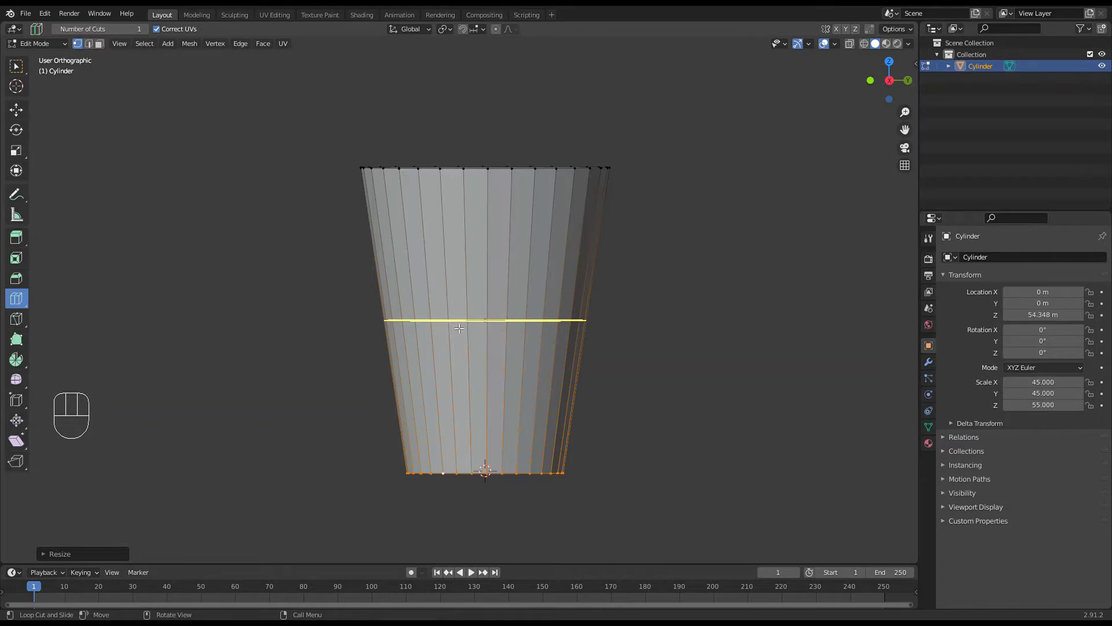
left_click(459, 327)
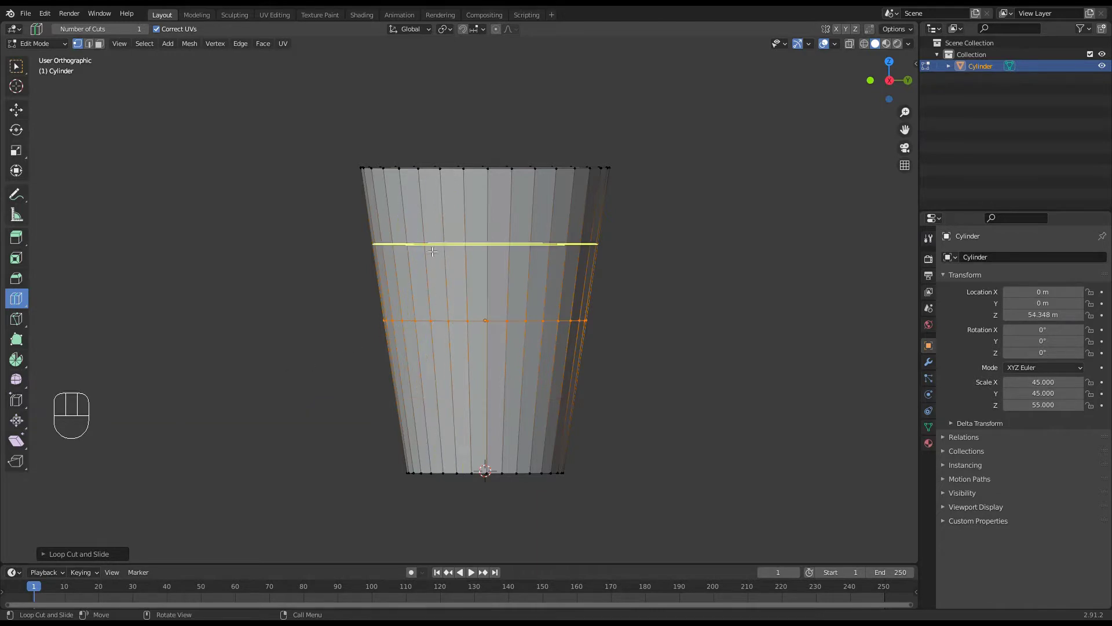
left_click(42, 554)
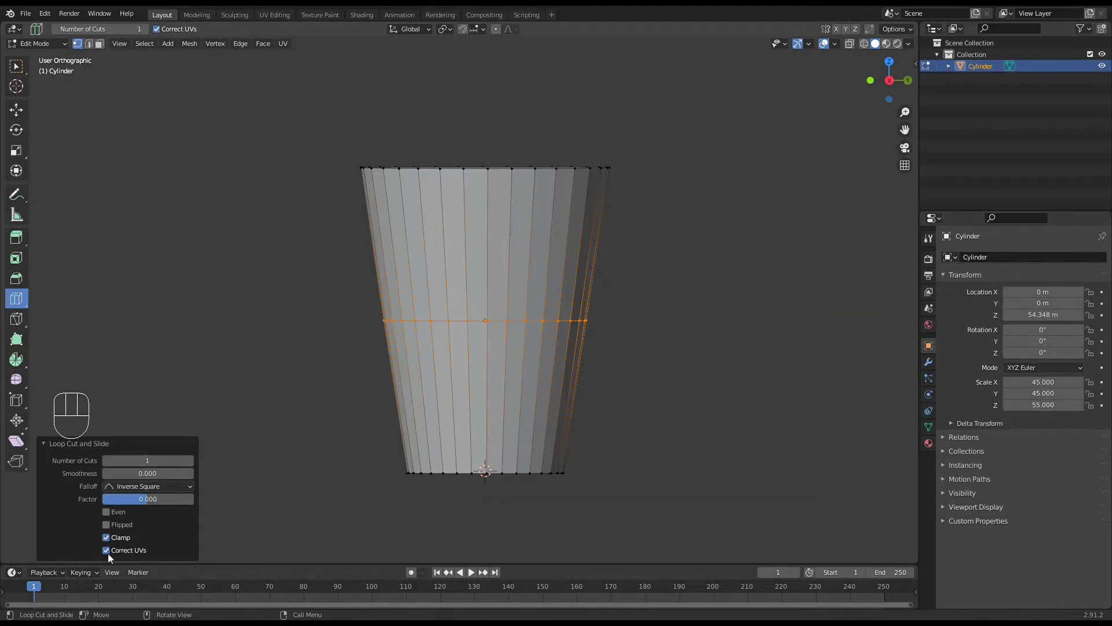
left_click(41, 444)
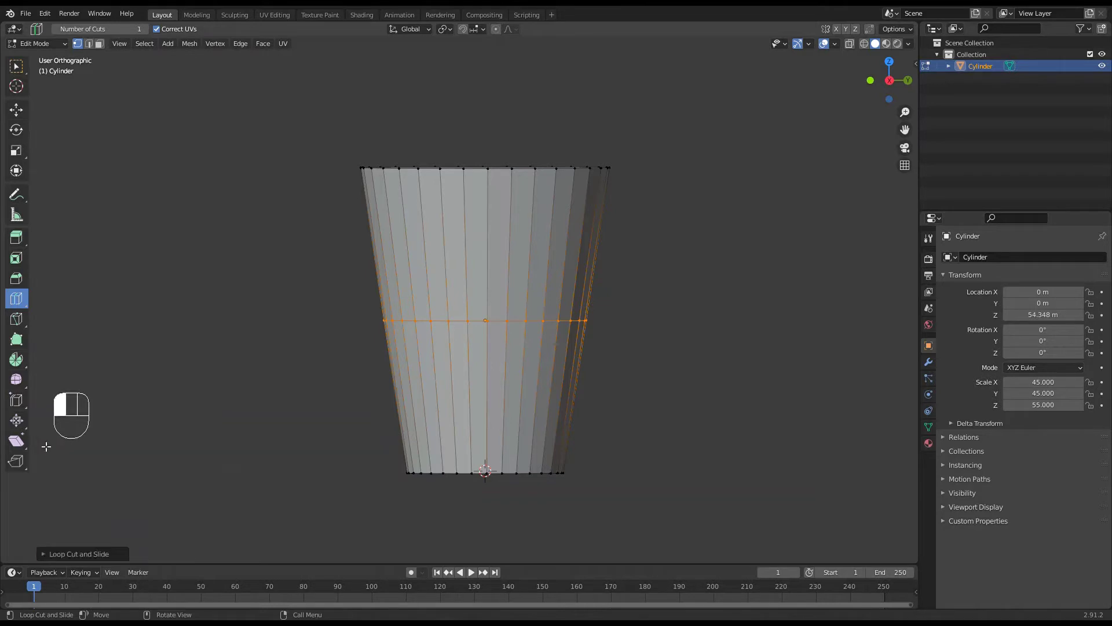
left_click(41, 558)
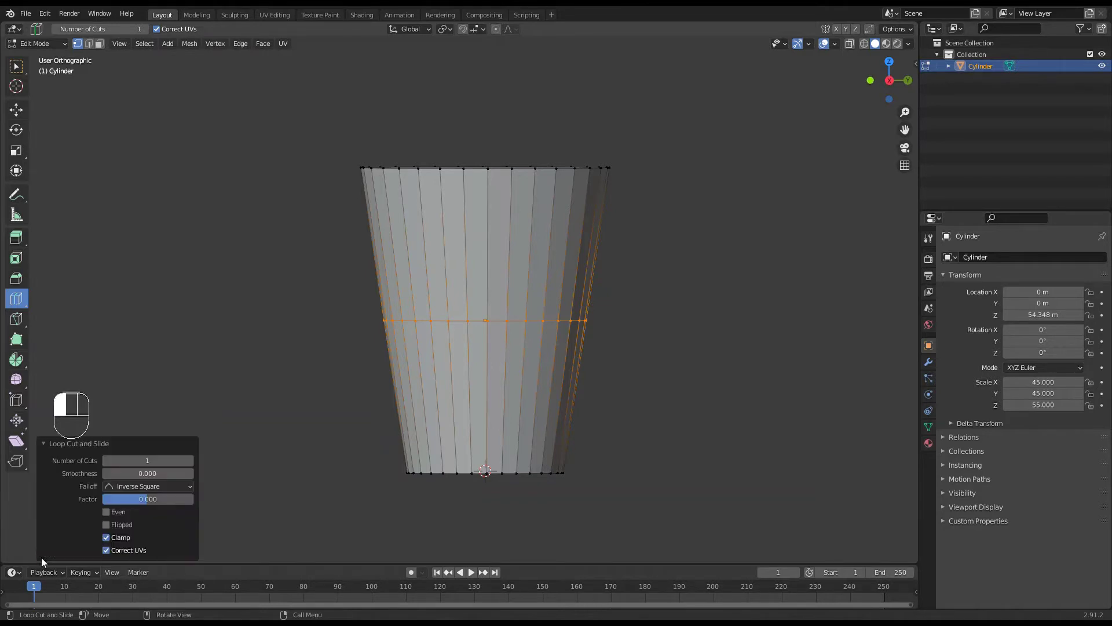
left_click(44, 444)
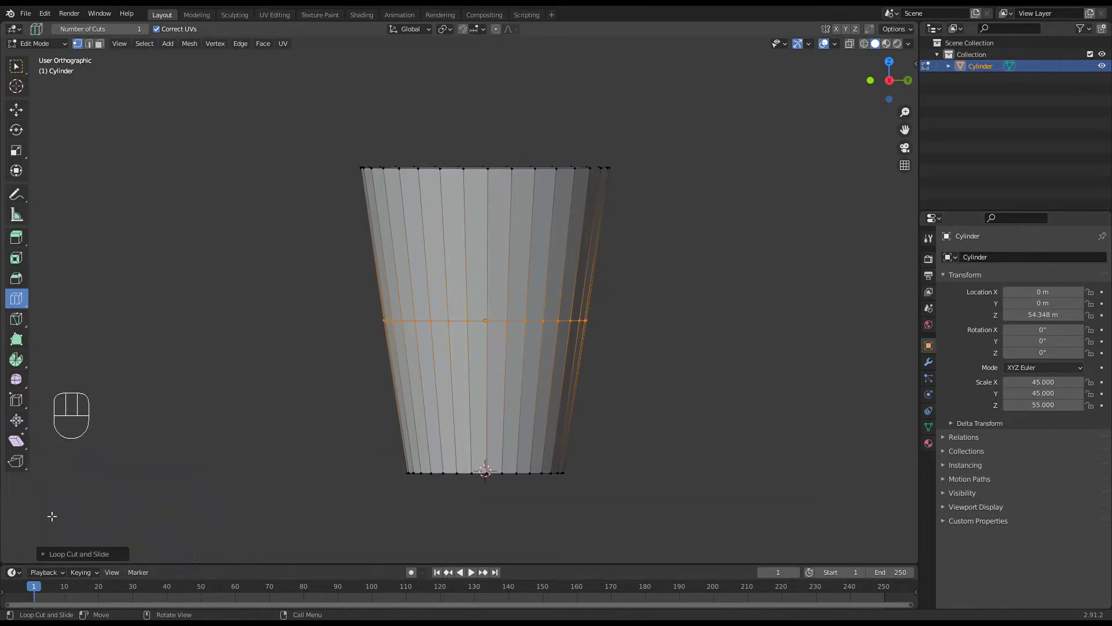
Step: Set the number of cuts for the loop cut to 12
left_click(41, 554)
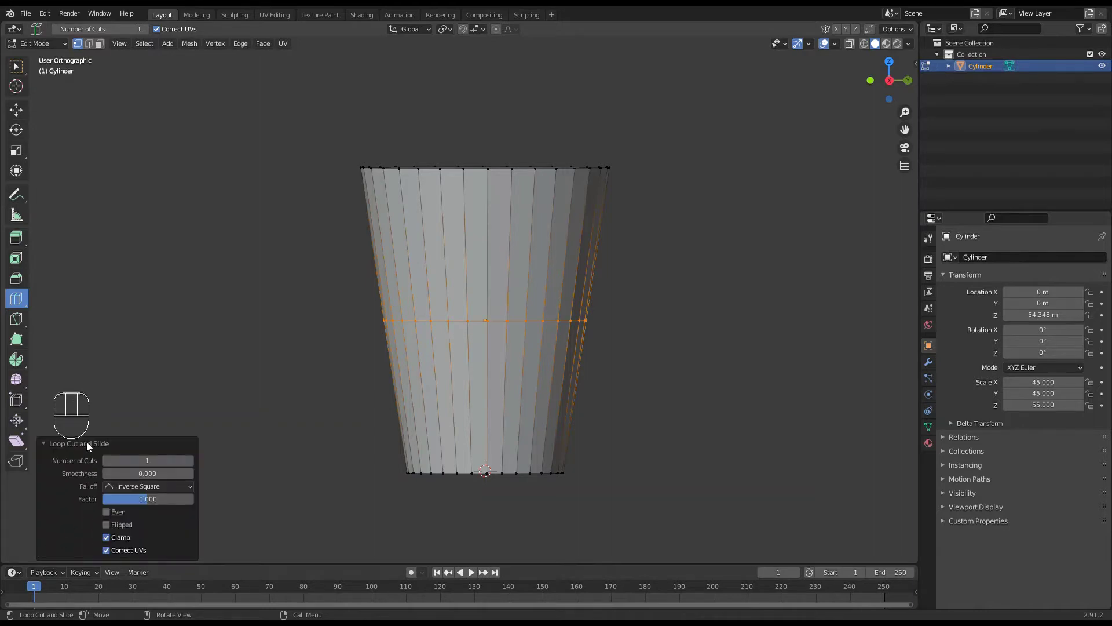
left_click(189, 461)
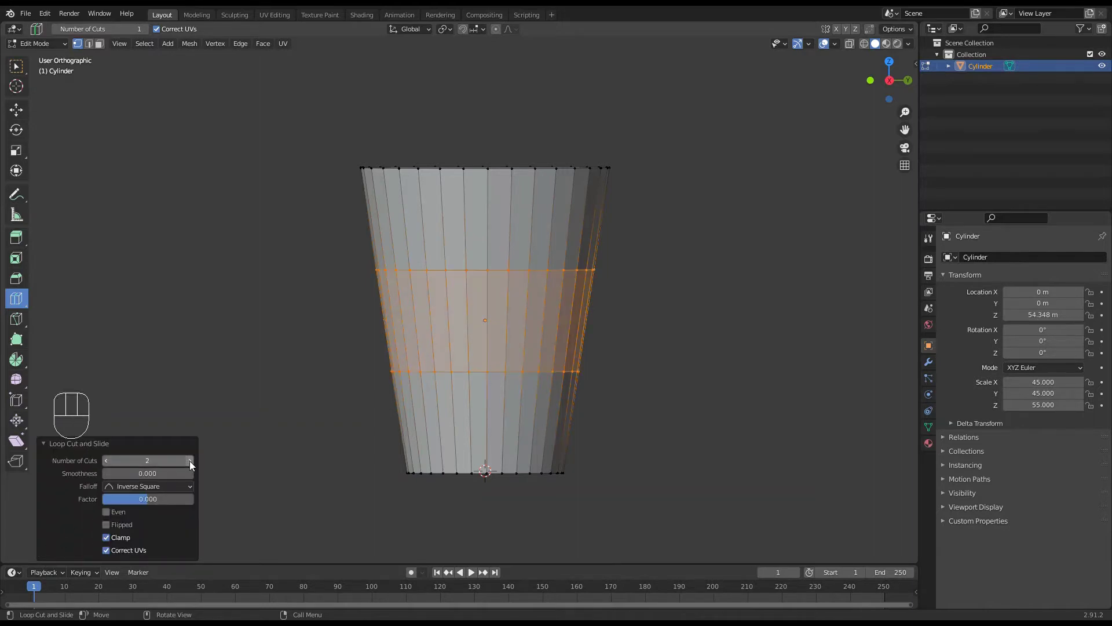
left_click(189, 461)
left_click(189, 460)
left_click(191, 461)
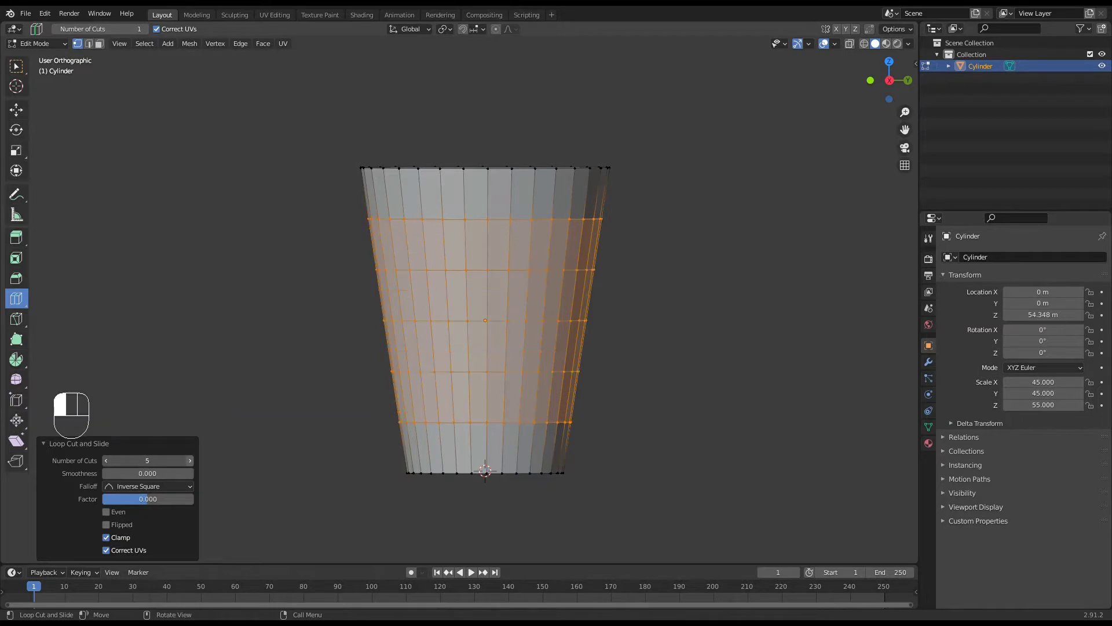
left_click(190, 461)
left_click(191, 461)
left_click(190, 461)
left_click(191, 462)
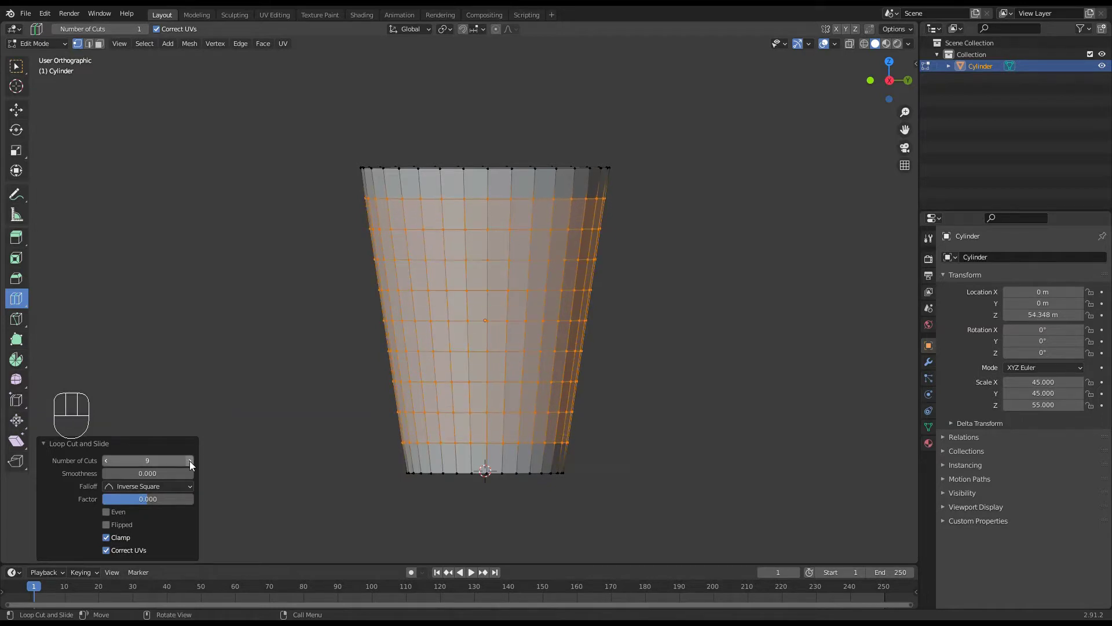
left_click(190, 461)
left_click(190, 461)
left_click(190, 461)
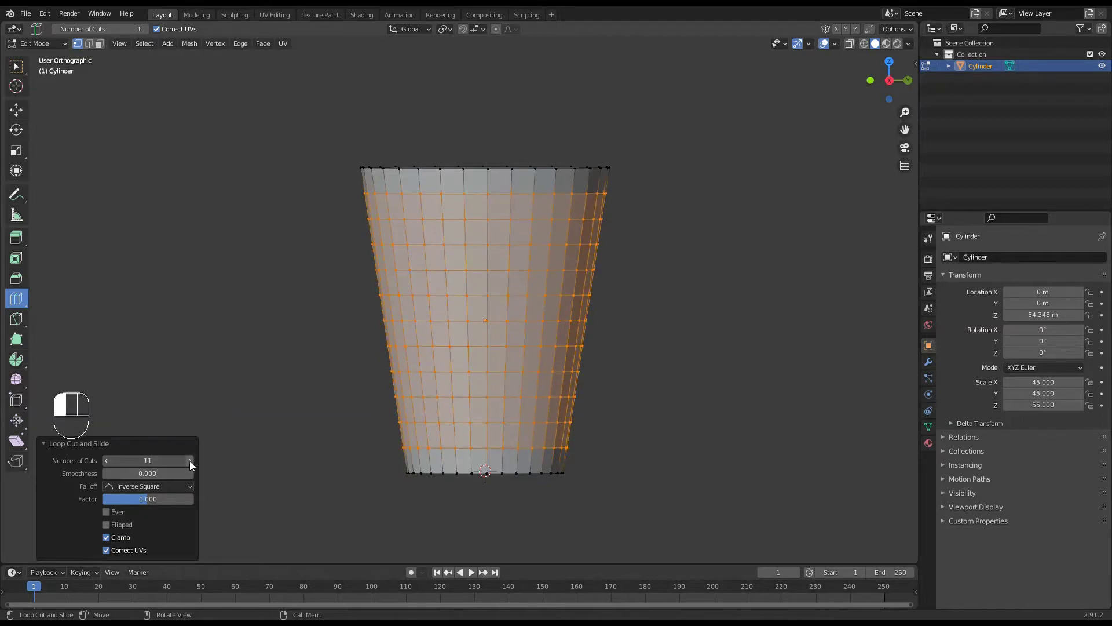
Step: Return to the box selection tool and deselect all of the cup's geometry
left_click(17, 66)
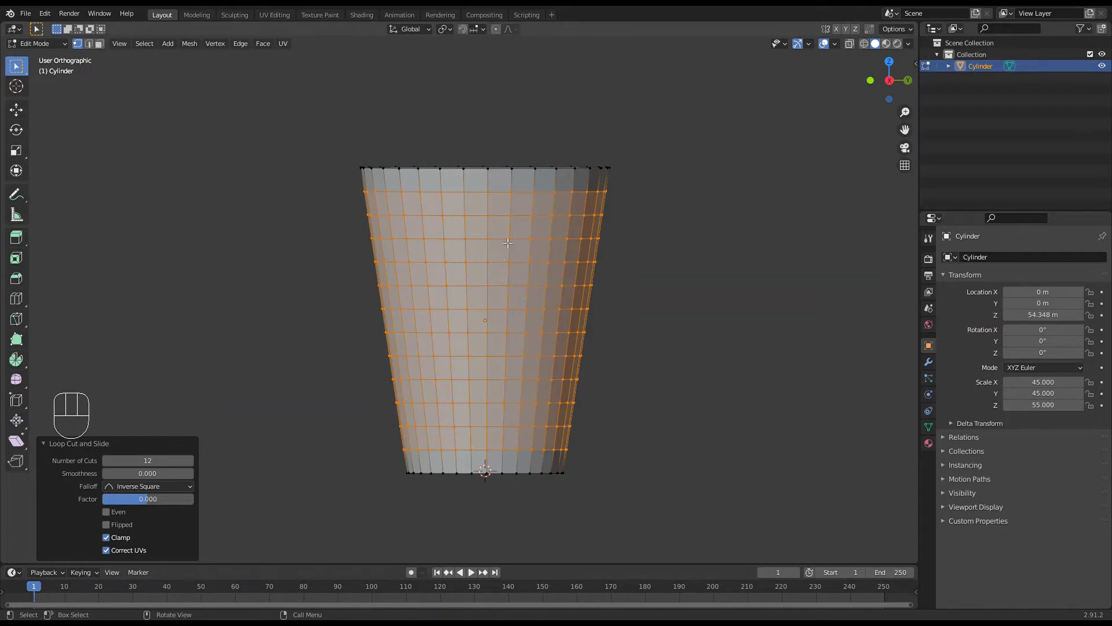
middle_click_drag(509, 299, 467, 283)
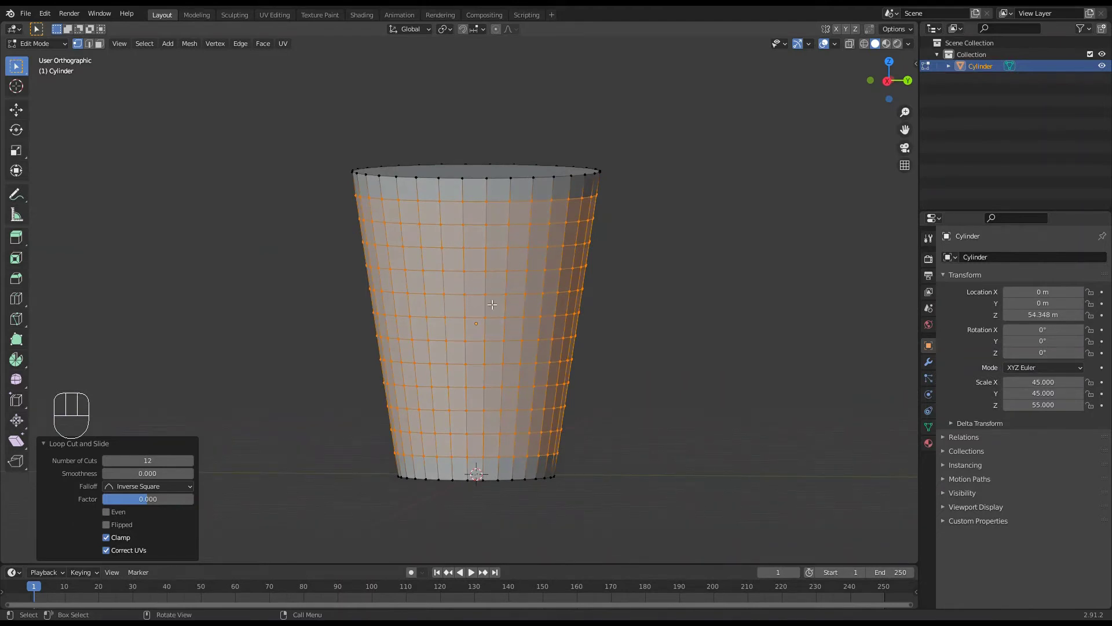
middle_click_drag(492, 305, 323, 369)
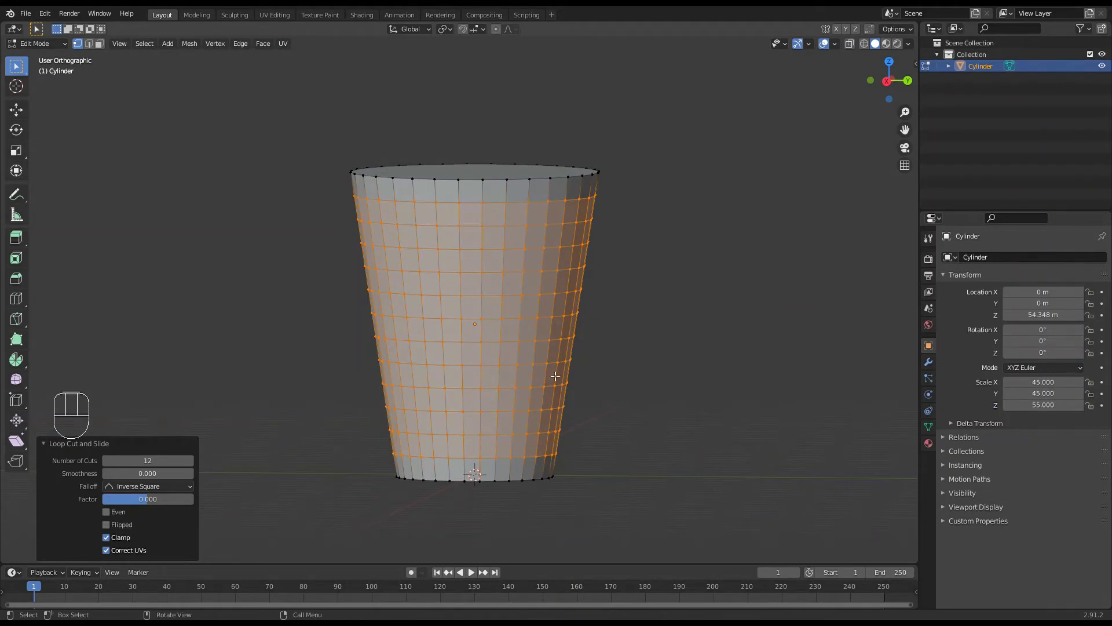
left_click(262, 376)
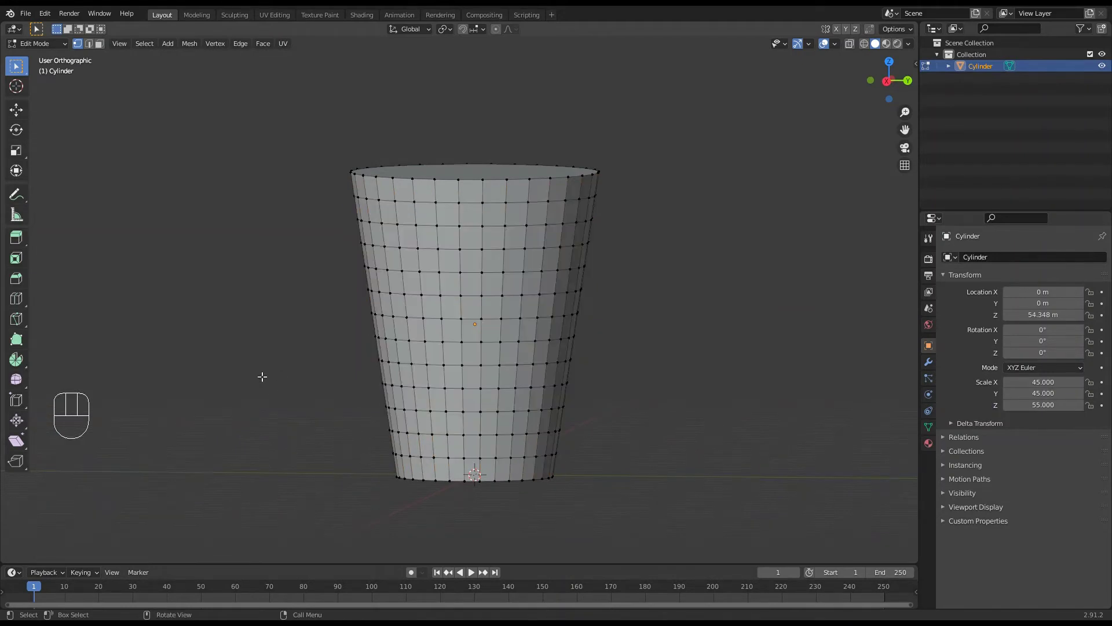
Step: Move two single vertices at the cup's mid-height apart along Y, one by about 8.6 m and the other by about -6.3 m
middle_click_drag(316, 372, 412, 357)
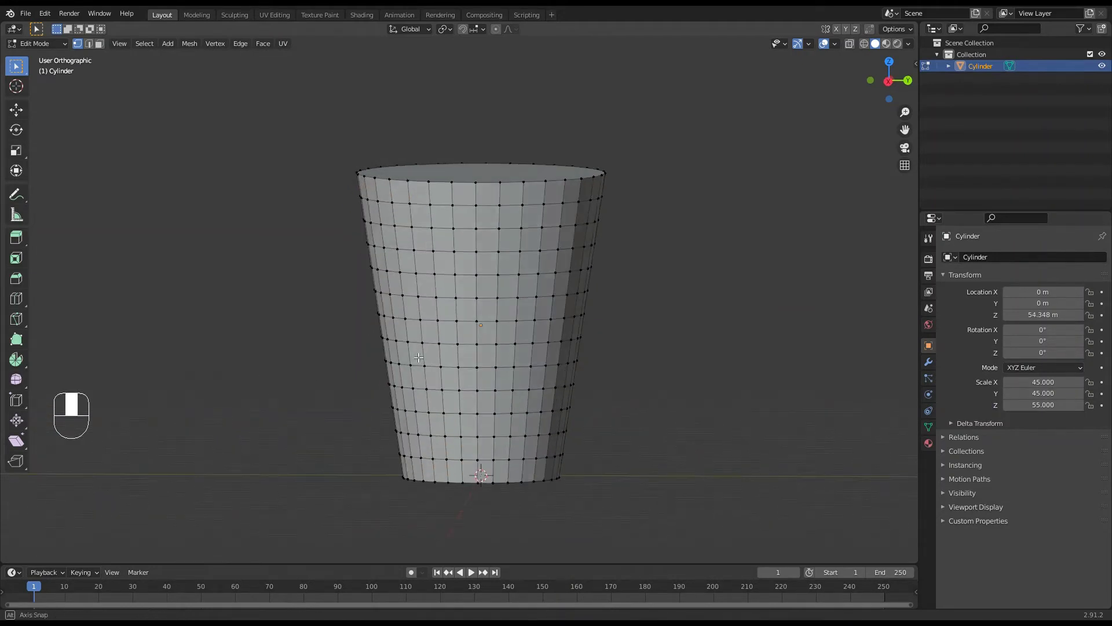
left_click(537, 296)
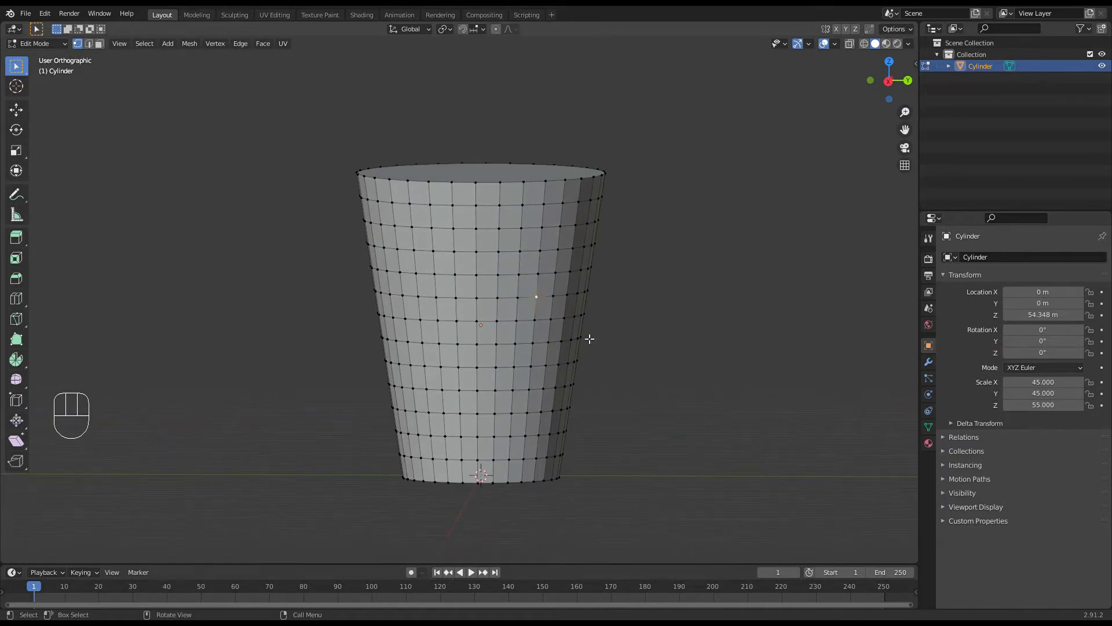
key("g")
left_click(613, 340)
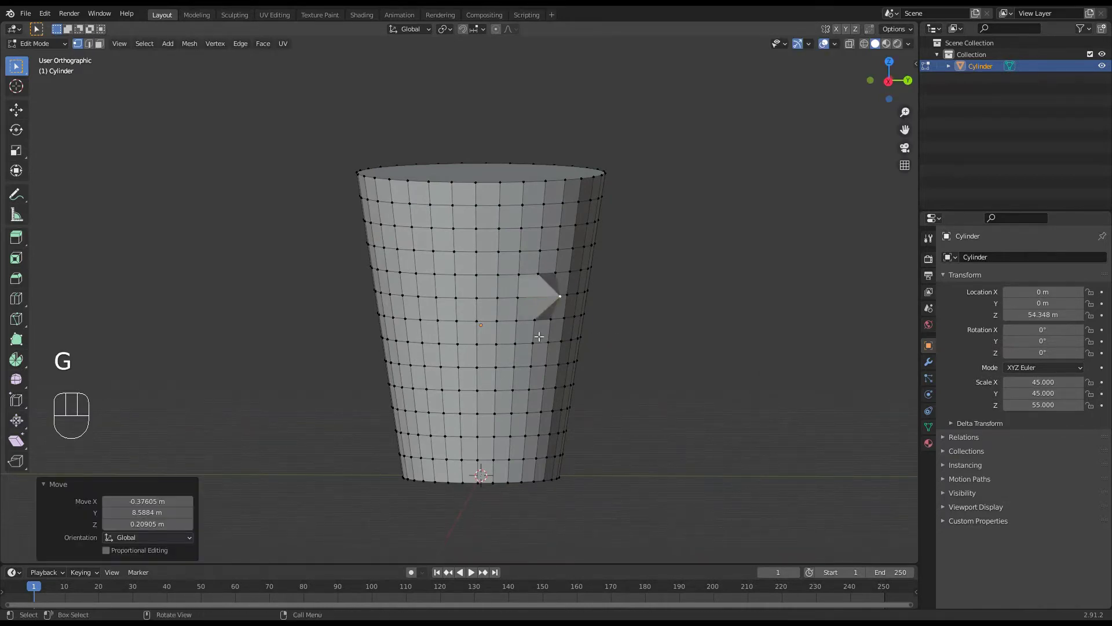
left_click(409, 302)
key("g")
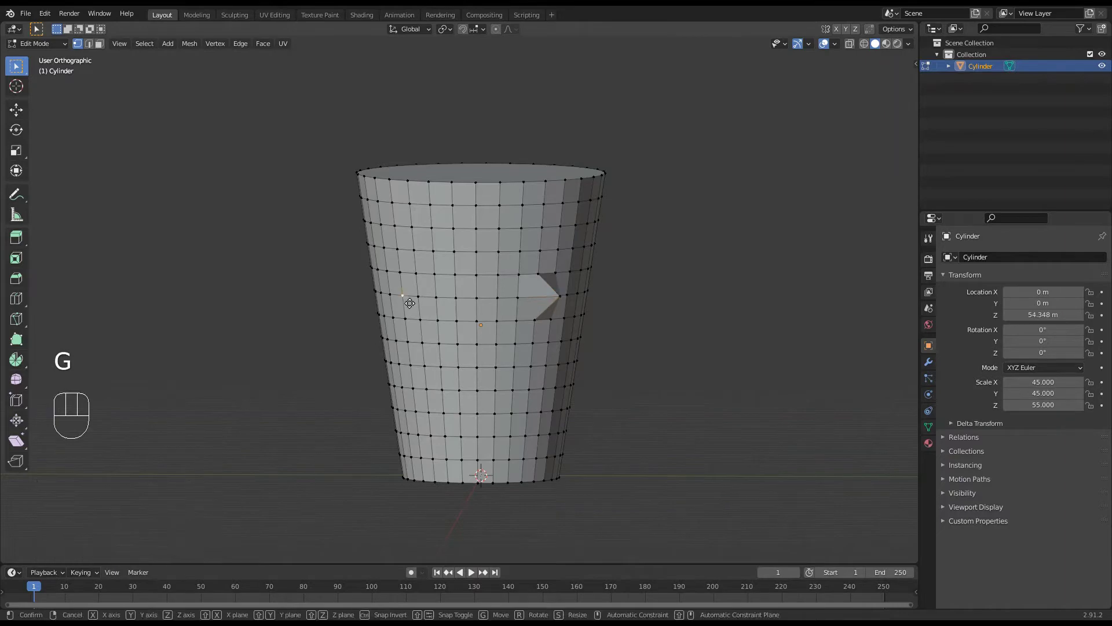
left_click(392, 305)
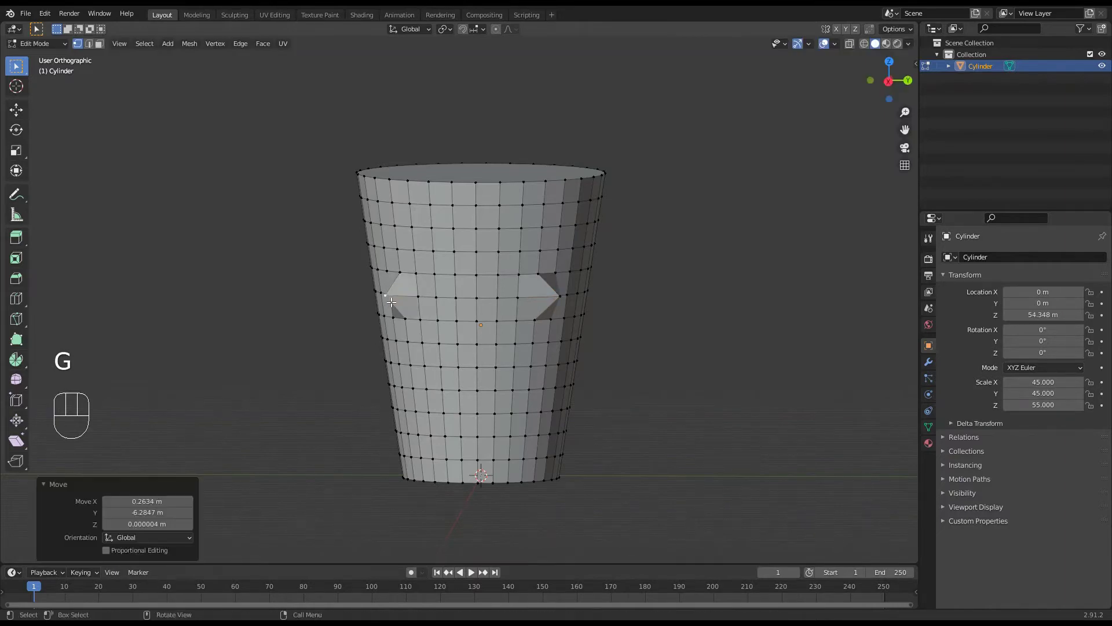
middle_click_drag(394, 307, 517, 363)
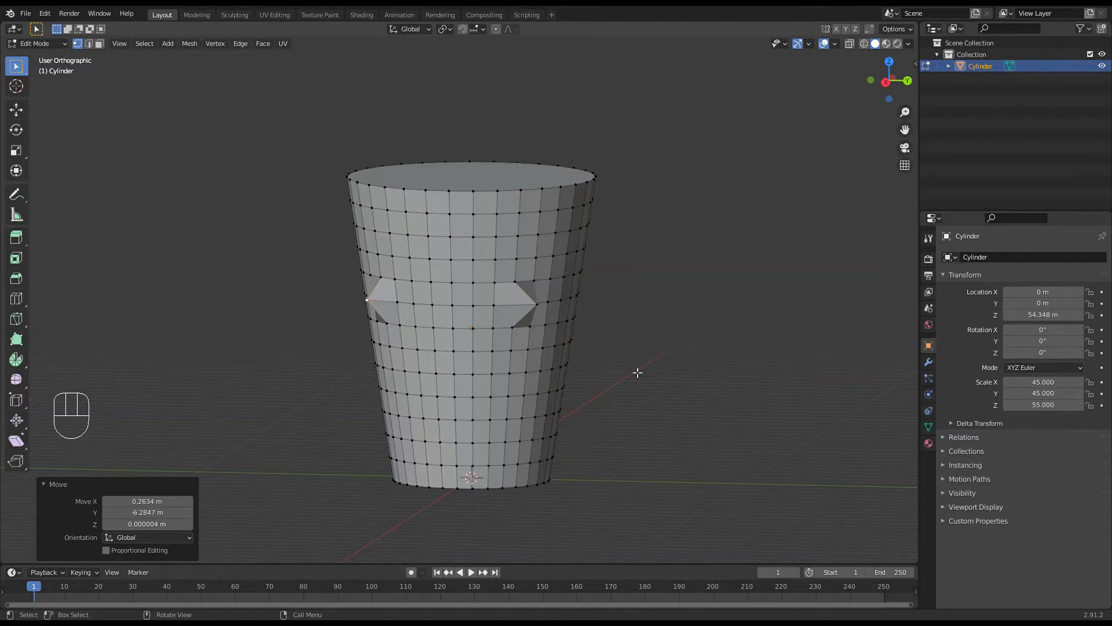
Step: Undo both vertex moves on the cup's side
key("ctrl+z")
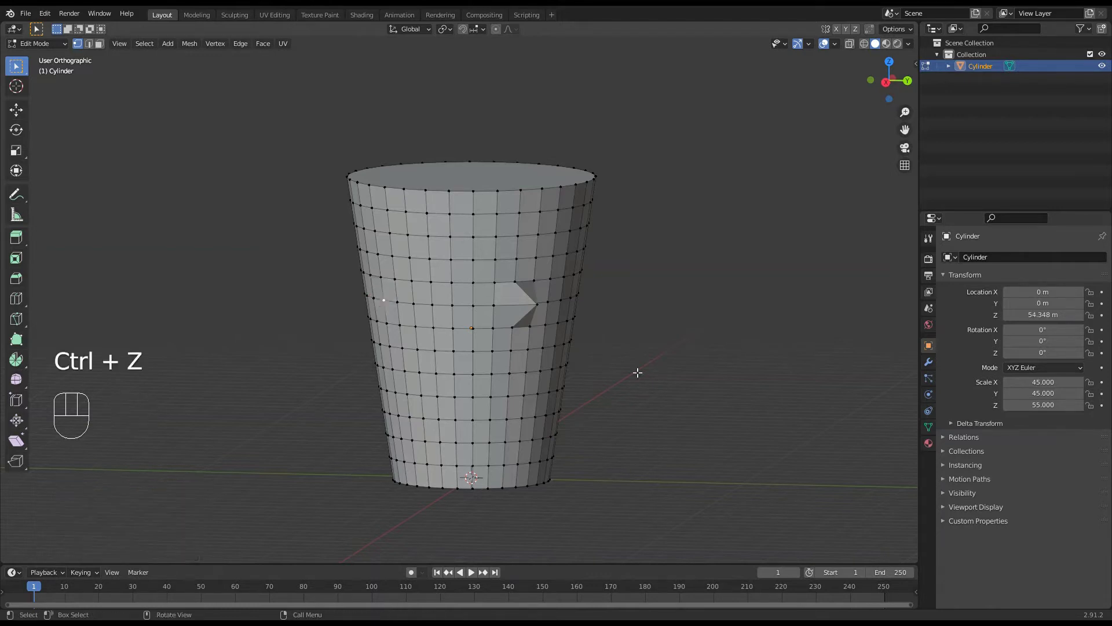
key("ctrl+z")
key("ctrl+z")
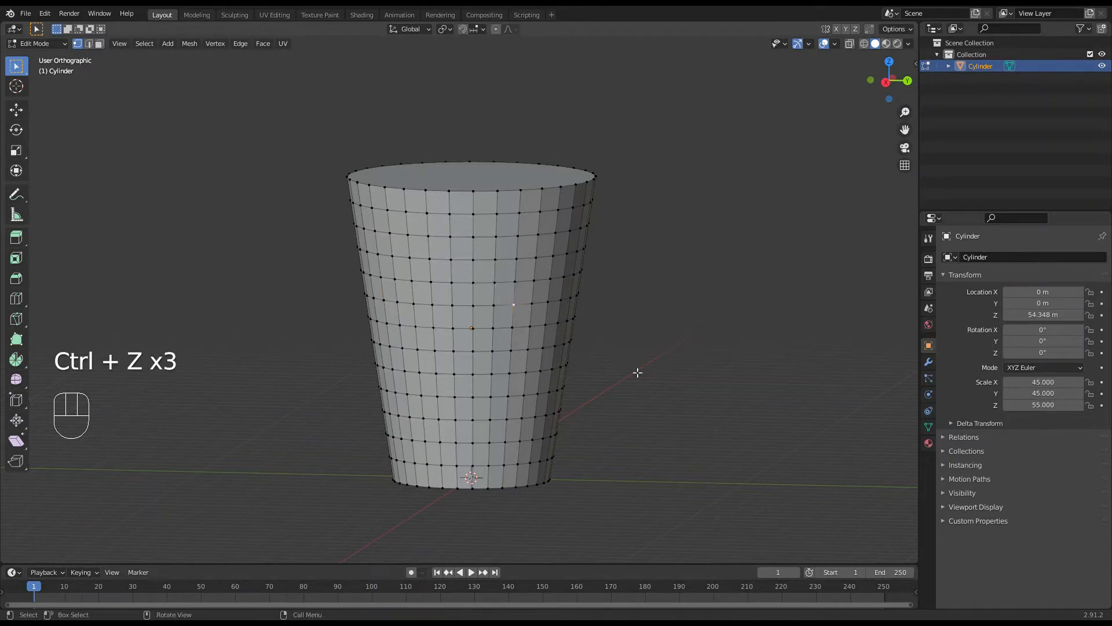
mouse_move(638, 372)
middle_mouse_down()
mouse_move(645, 342)
mouse_move(683, 330)
mouse_move(661, 378)
mouse_move(643, 359)
middle_mouse_up()
mouse_move(593, 326)
middle_mouse_down()
mouse_move(599, 310)
mouse_move(607, 322)
middle_mouse_up()
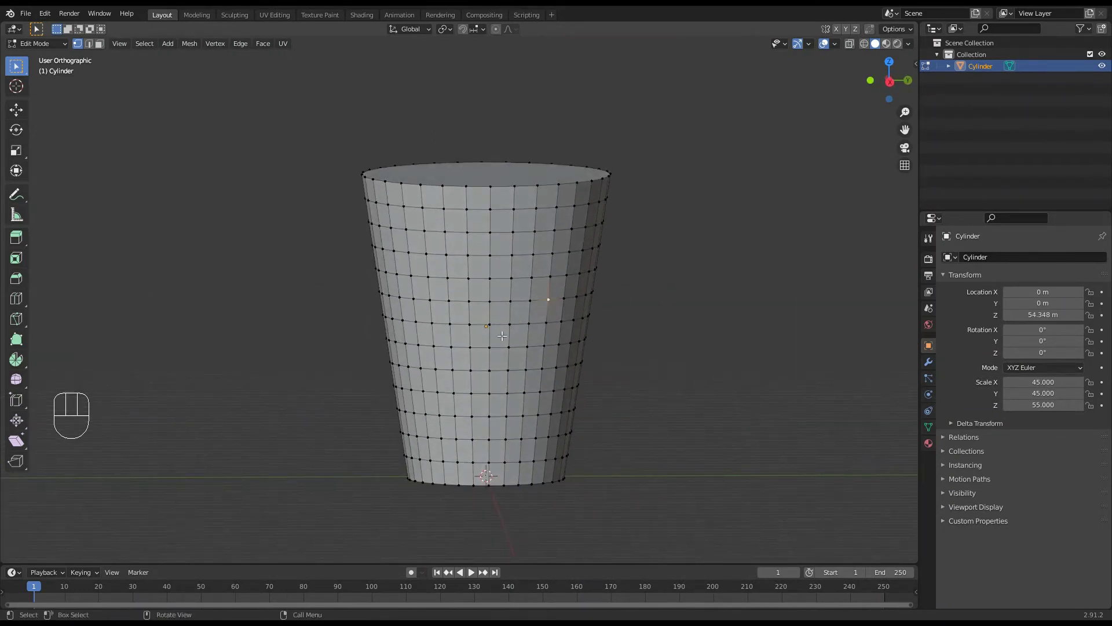
Step: Switch the cup to Object Mode and view it in the right orthographic view
left_click(46, 43)
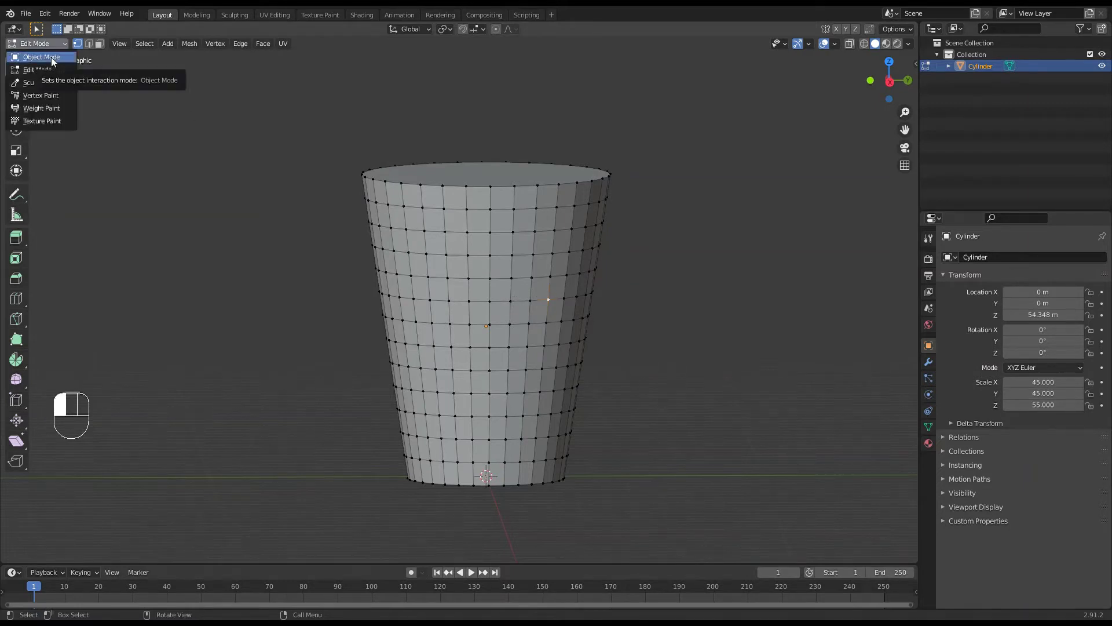
left_click(51, 57)
middle_click_drag(454, 346, 459, 356)
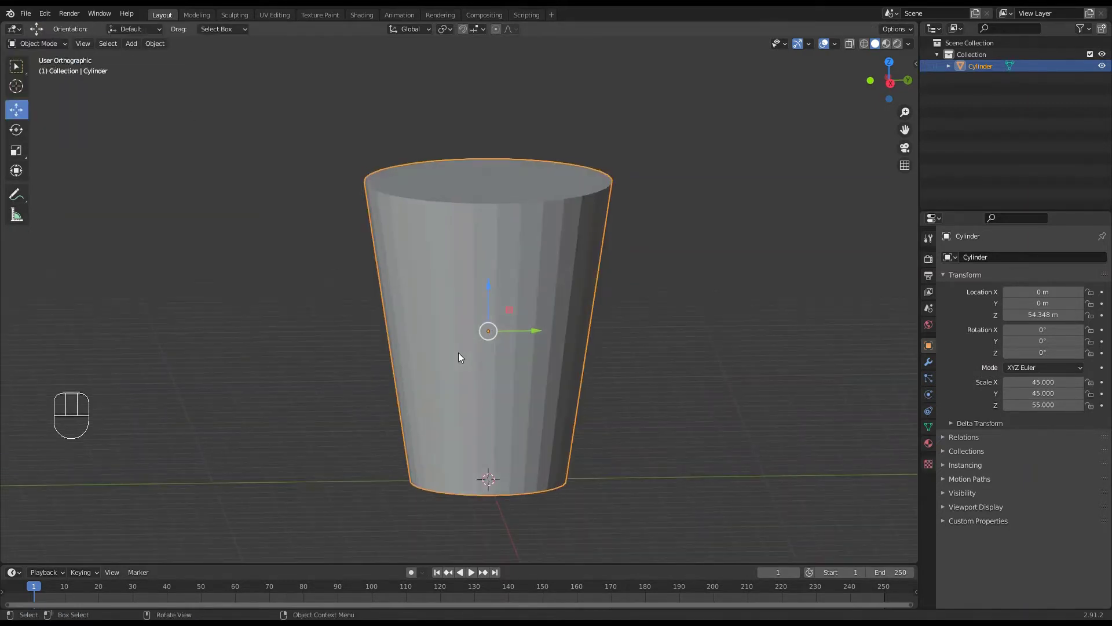
key("KP_1")
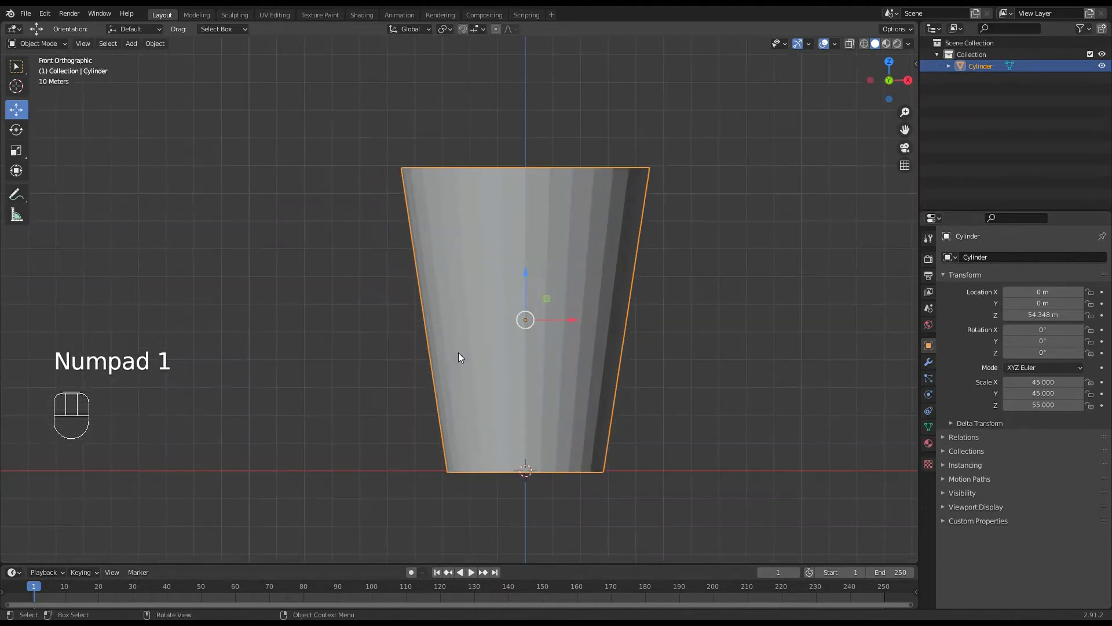
scroll(562, 315, "down", 1)
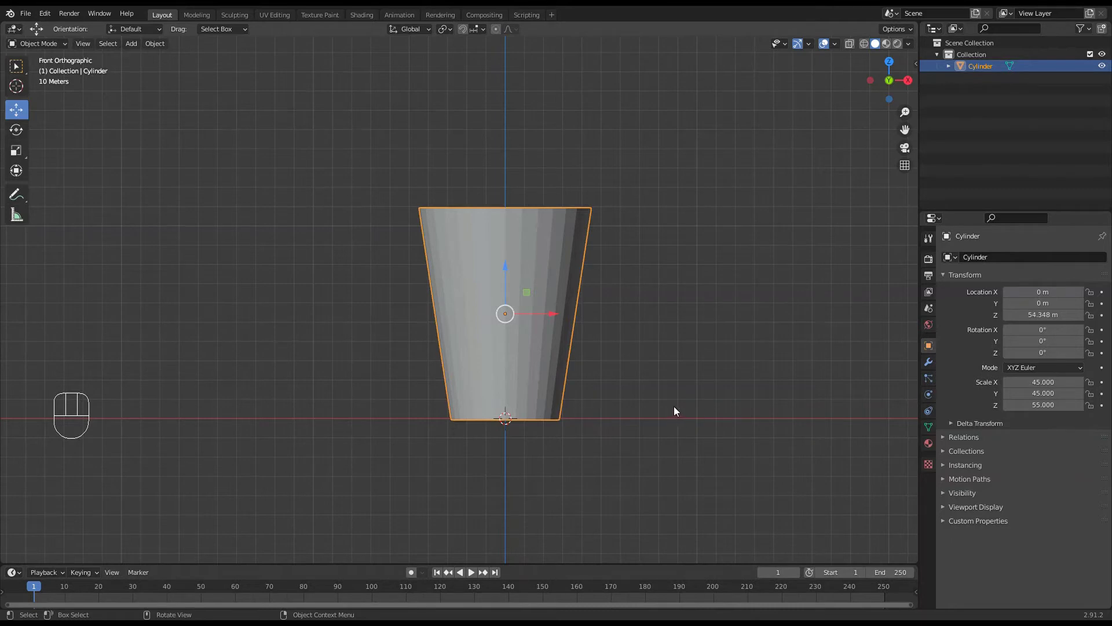
left_click(891, 81)
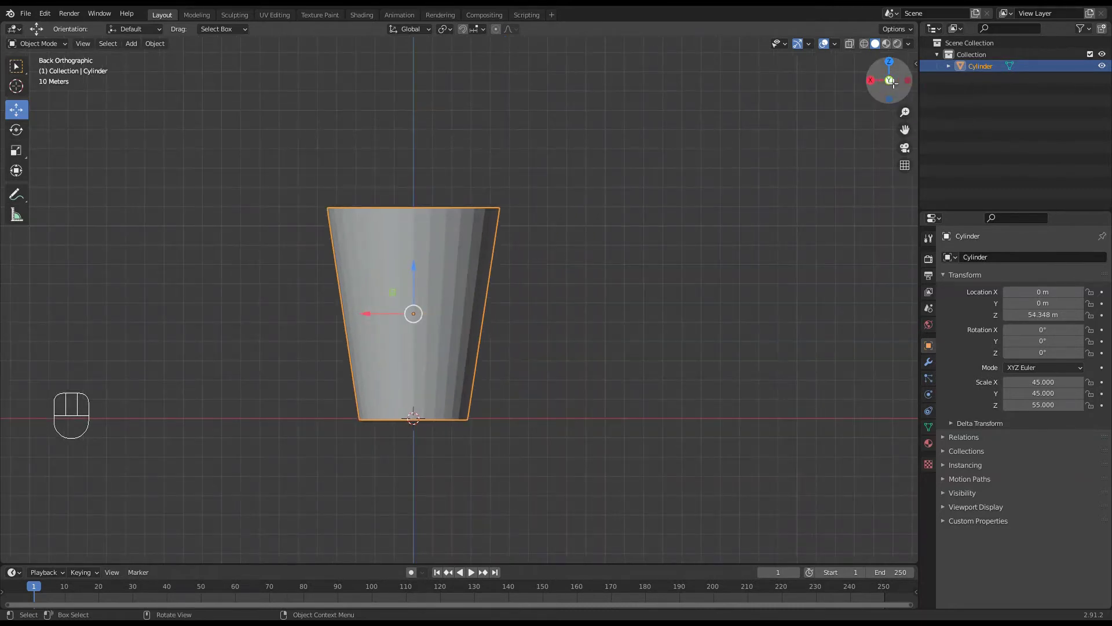
left_click(870, 81)
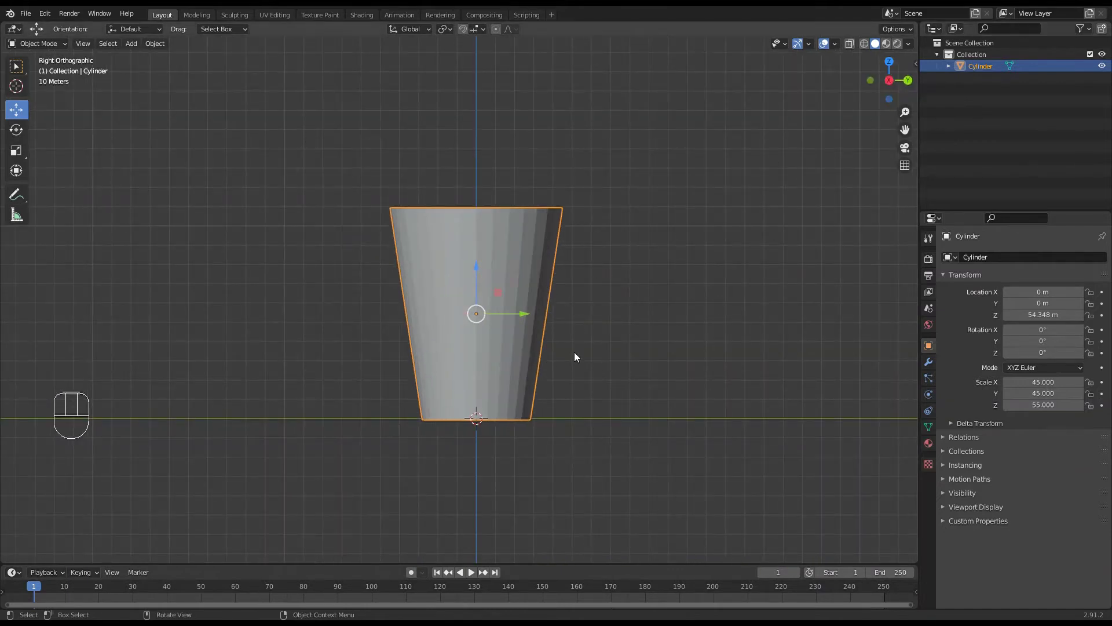
Step: Duplicate the cup in place and move the copy about 131 m along the Y axis
key("shift")
key("shift+d")
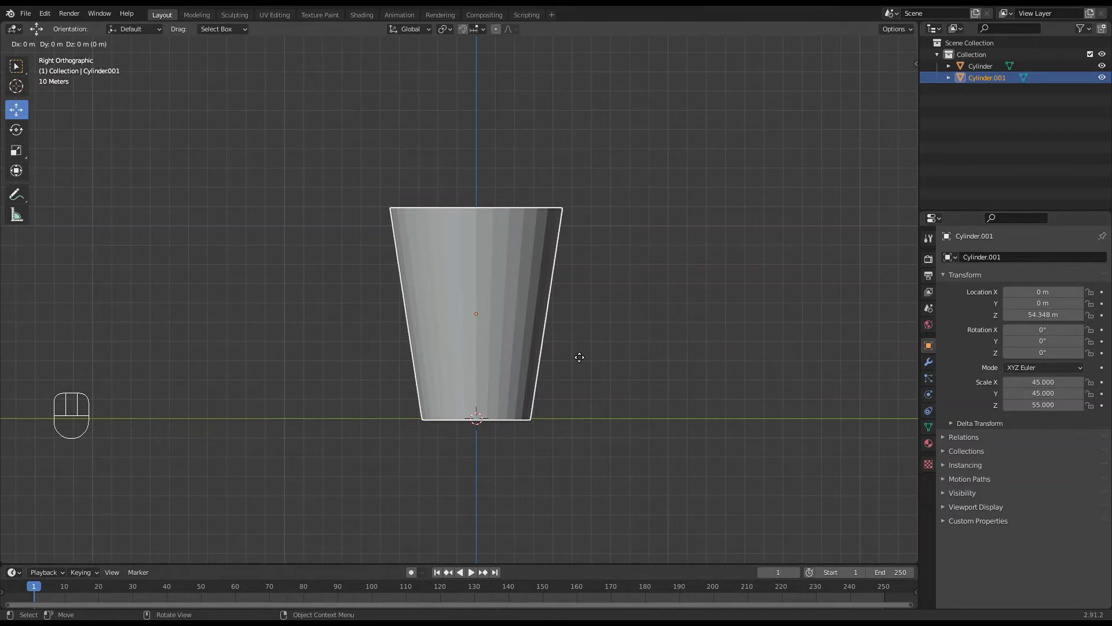
right_click(579, 356)
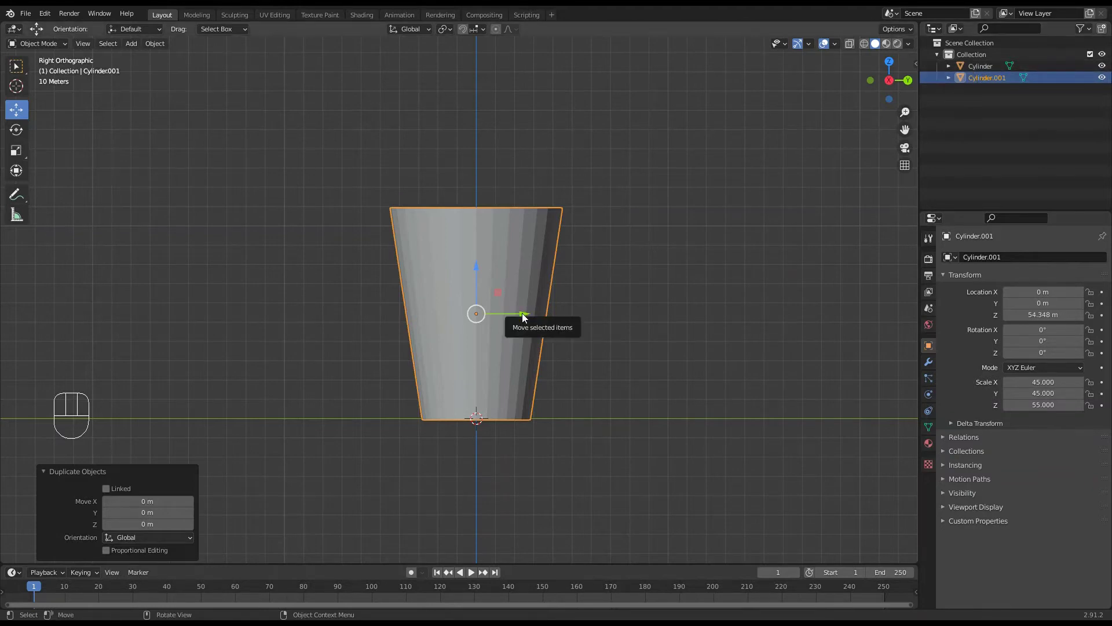
left_click_drag(524, 313, 754, 328)
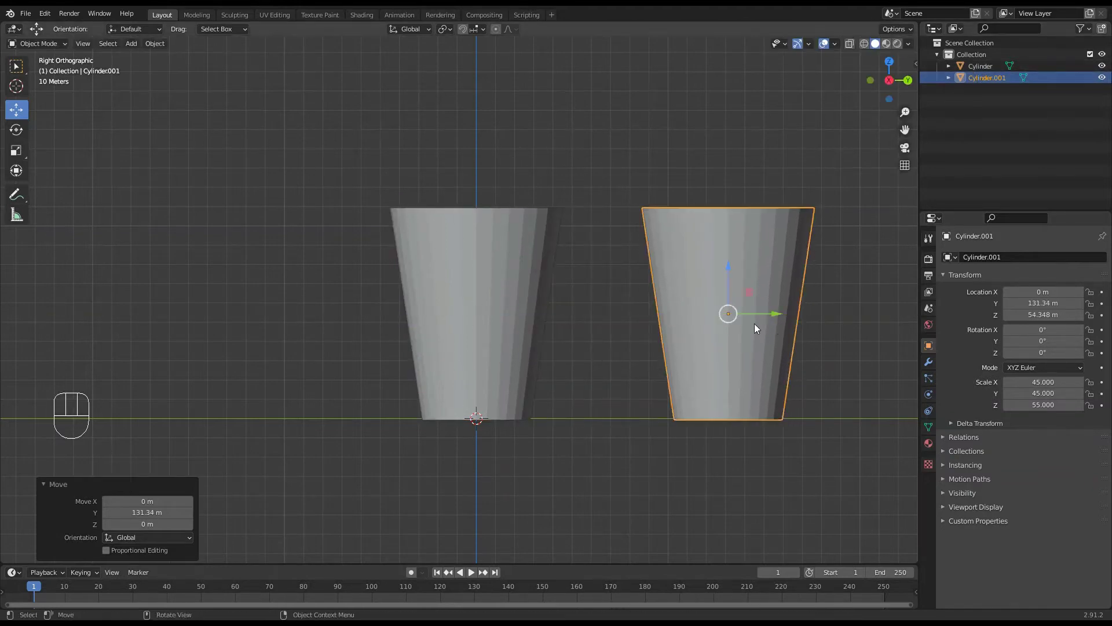
Step: Duplicate the original cup again and move this copy about -128 m along the Y axis
left_click(478, 316)
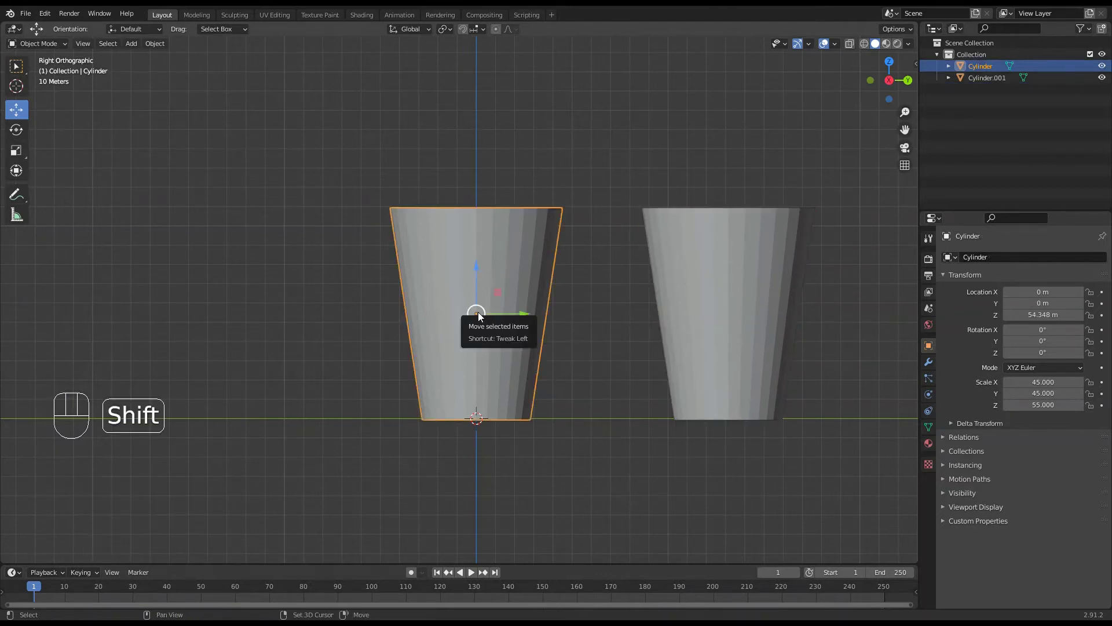
key("shift+d")
left_click(483, 317)
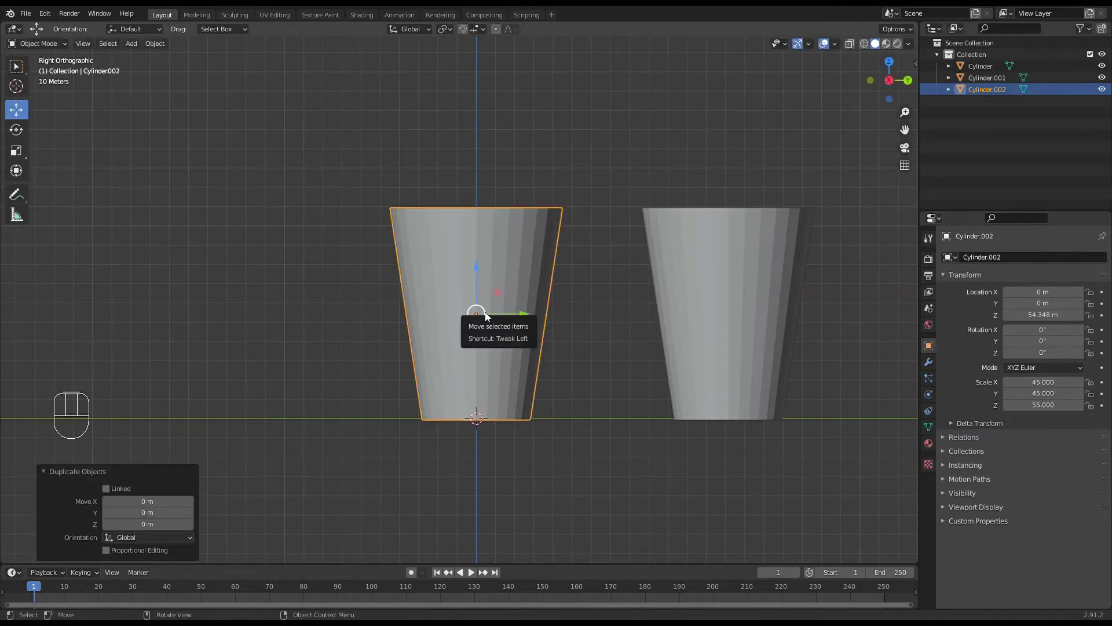
left_click_drag(520, 314, 270, 316)
middle_click_drag(406, 336, 593, 380)
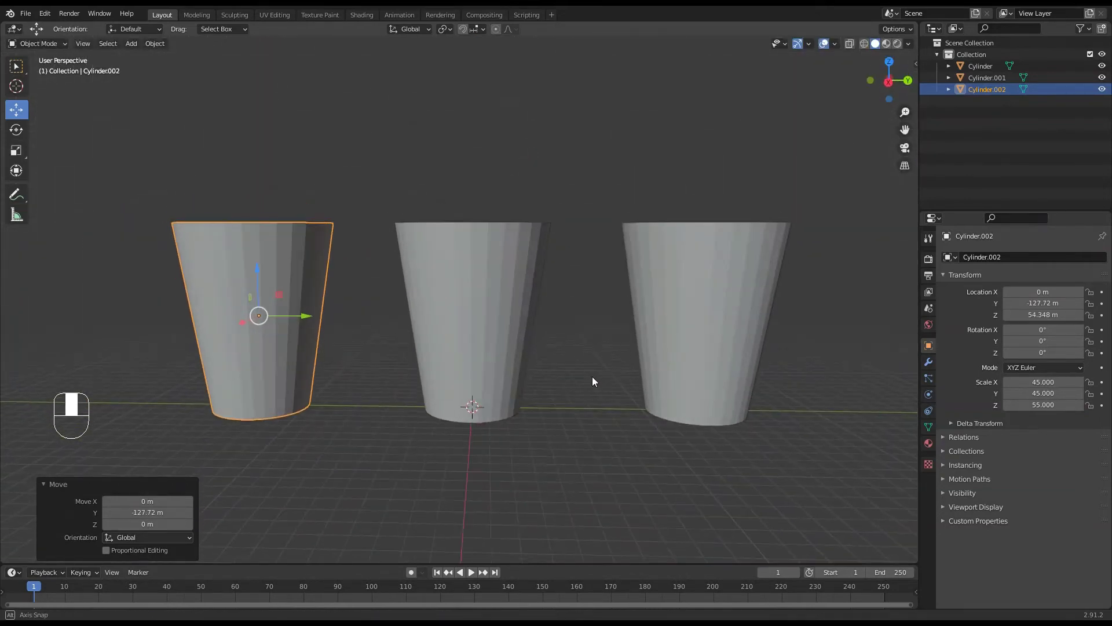
Step: Select the original middle cup and put it into Edit Mode
left_click(473, 336)
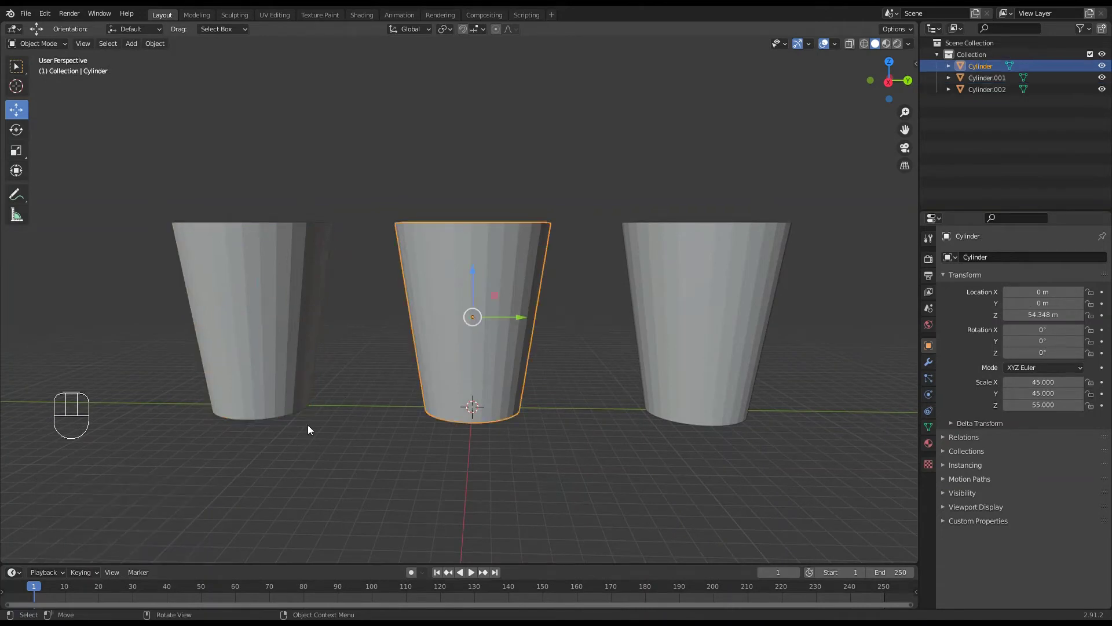
middle_click_drag(556, 387, 591, 396)
scroll(558, 390, "up", 4)
middle_click_drag(573, 354, 586, 341)
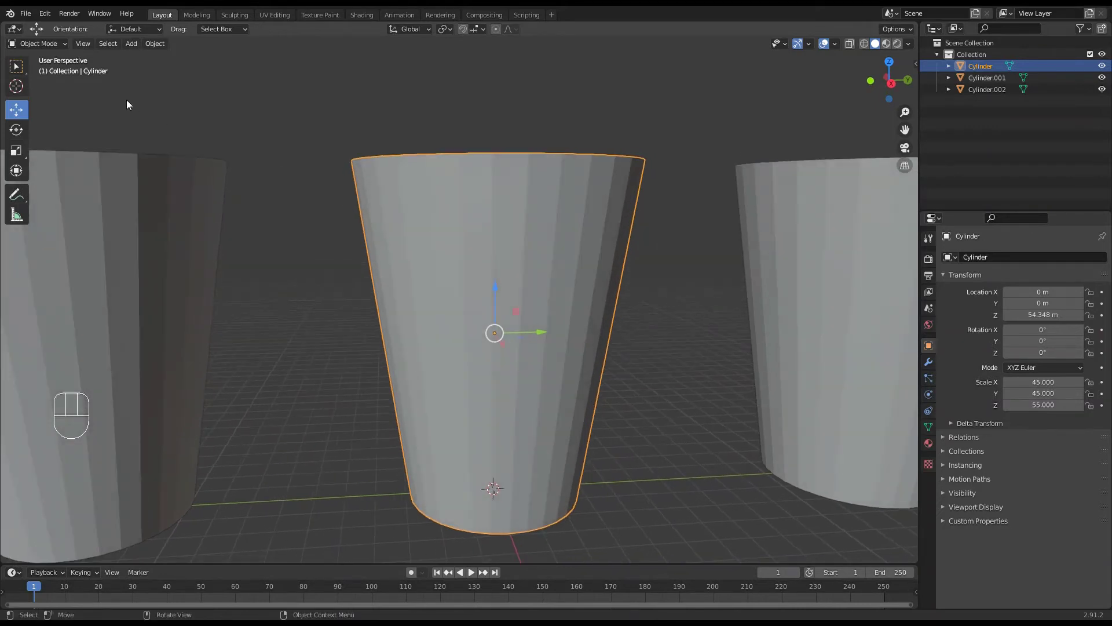
left_click(39, 45)
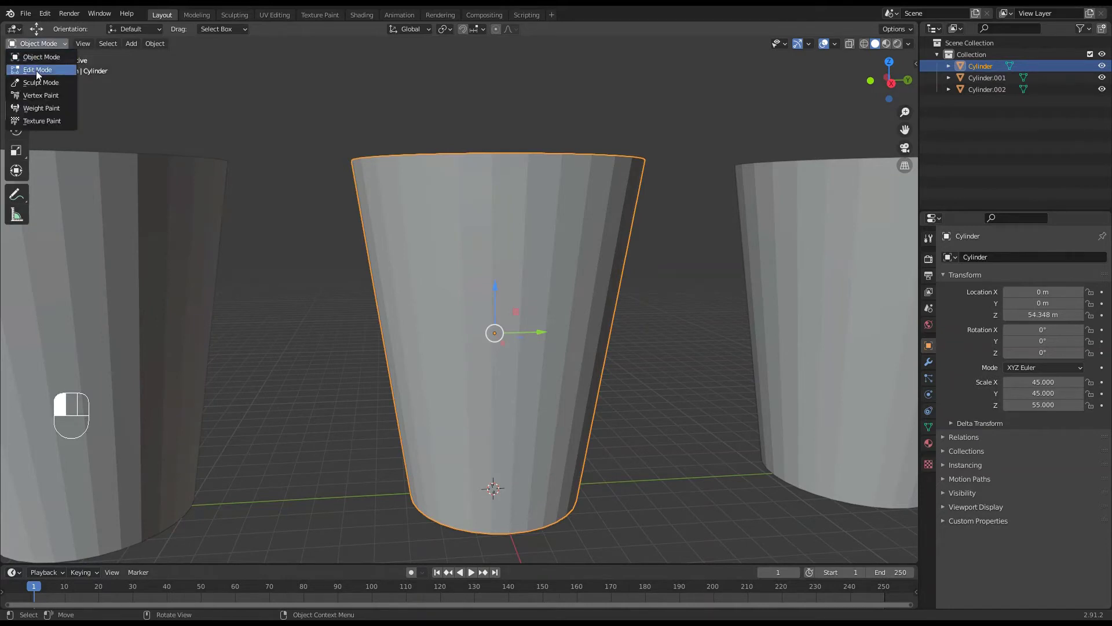
left_click(36, 70)
key("Tab")
key("Tab")
key("Tab")
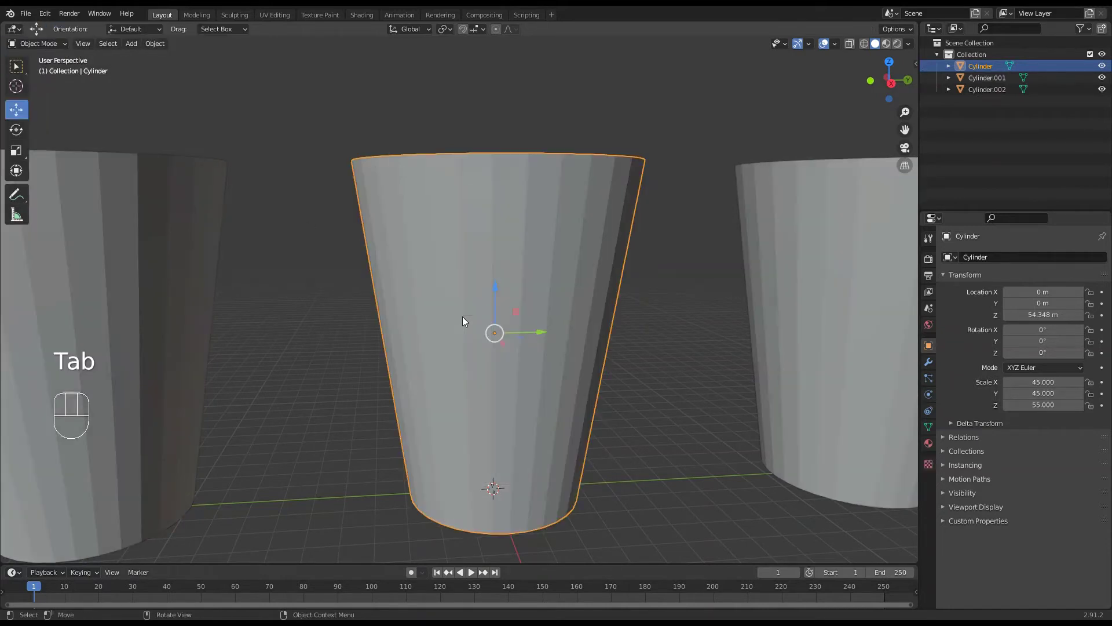
key("Tab")
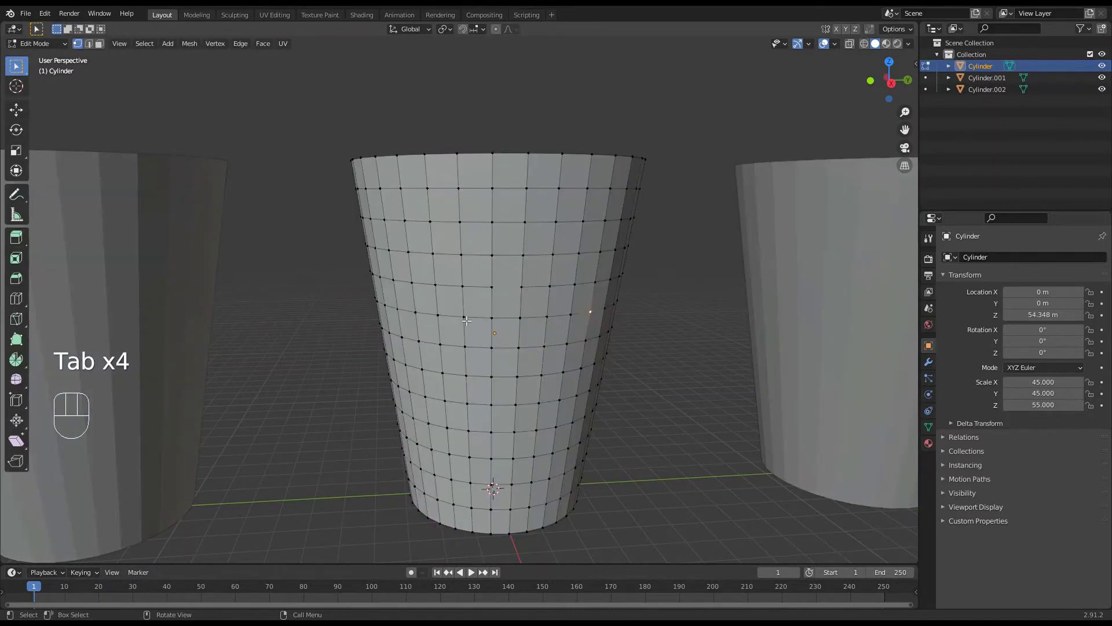
mouse_move(570, 323)
middle_mouse_down()
mouse_move(555, 328)
mouse_move(569, 320)
middle_mouse_up()
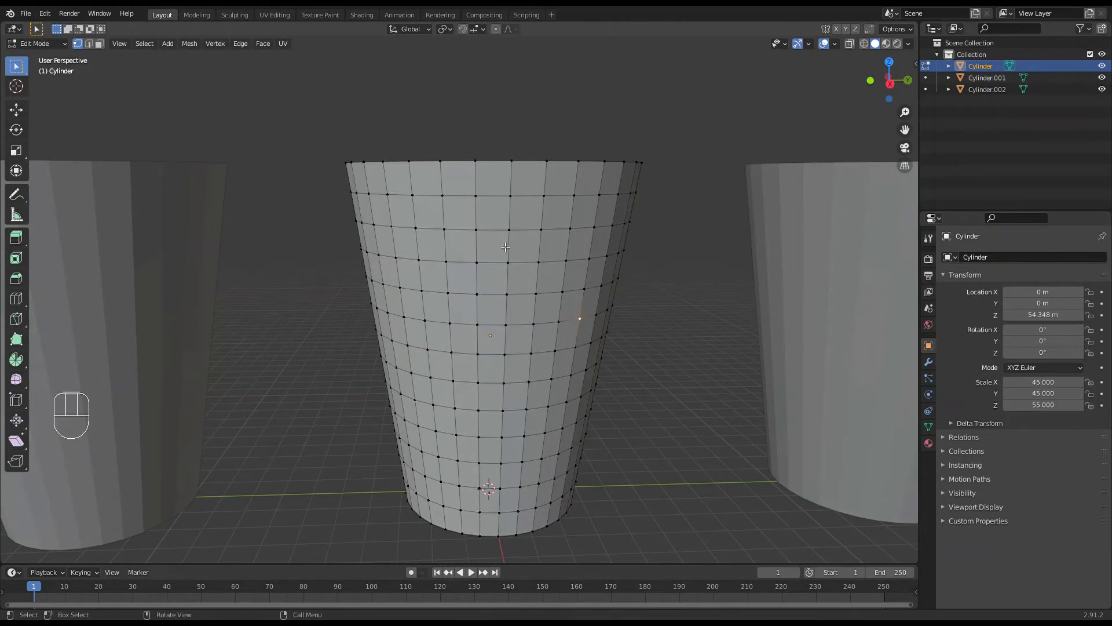
Step: Select a random 50% of the middle cup's vertices with Select Random
left_click(144, 44)
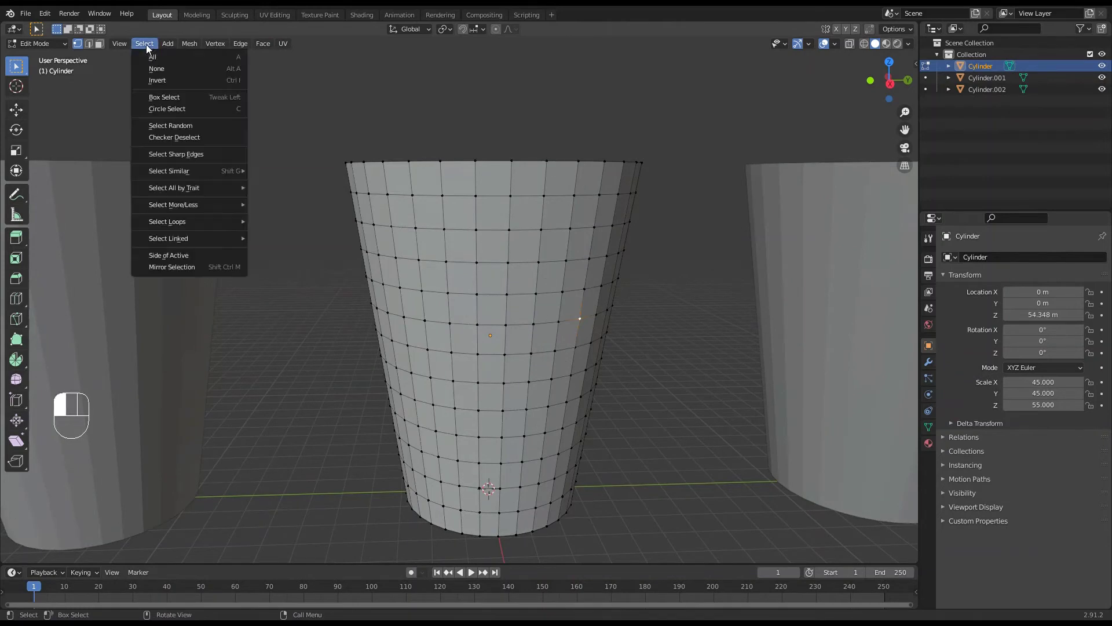
mouse_move(175, 175)
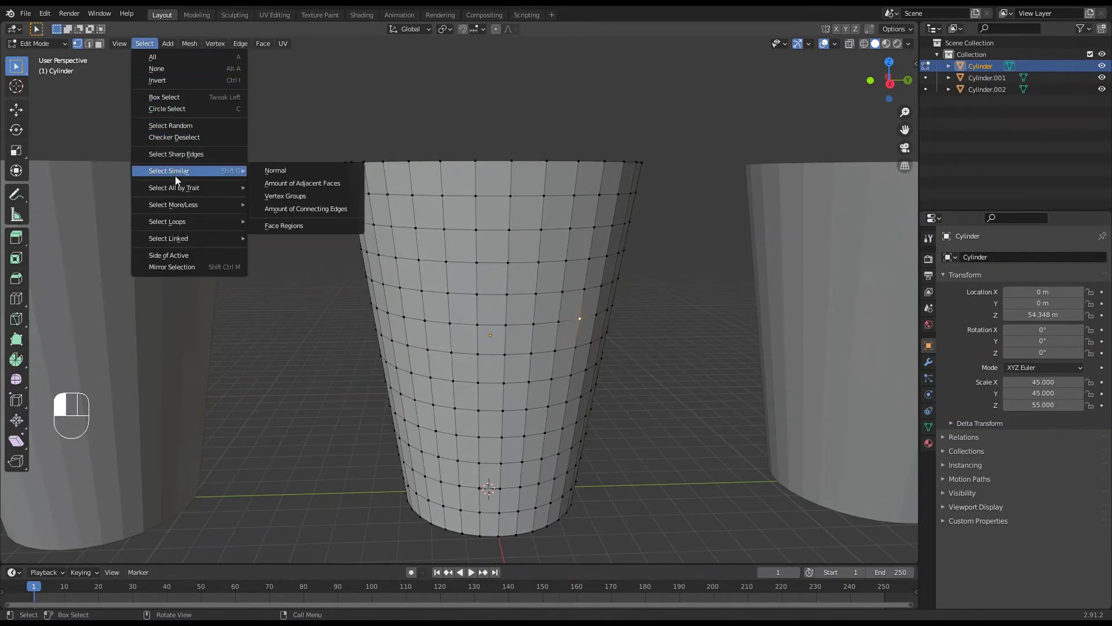
left_click(170, 125)
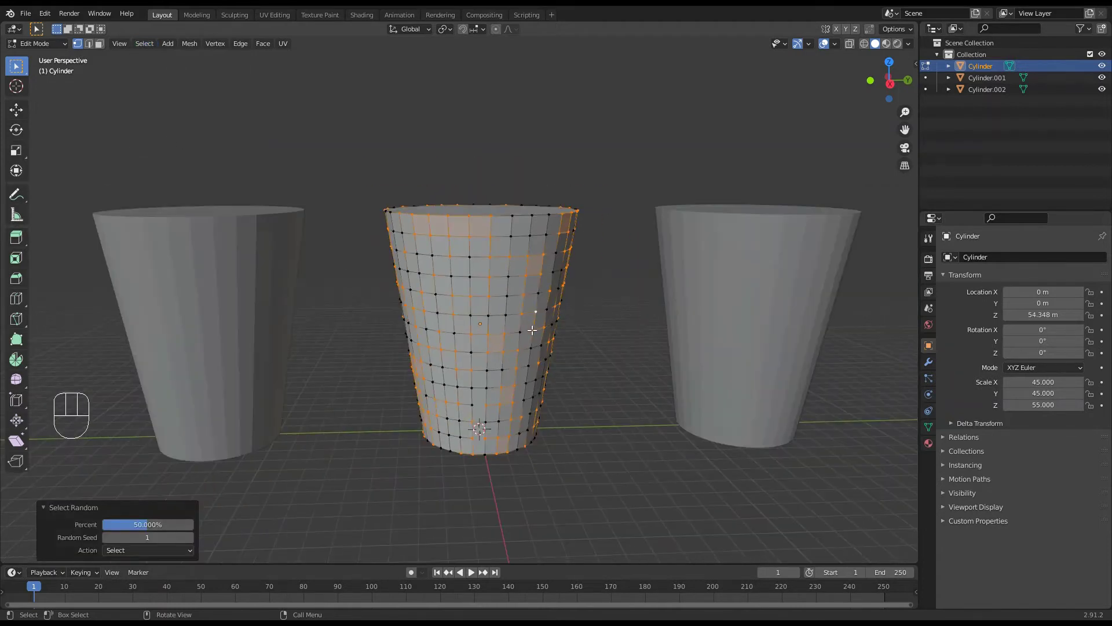
scroll(539, 333, "down", 3)
scroll(638, 356, "up", 3)
middle_click_drag(669, 336, 668, 346)
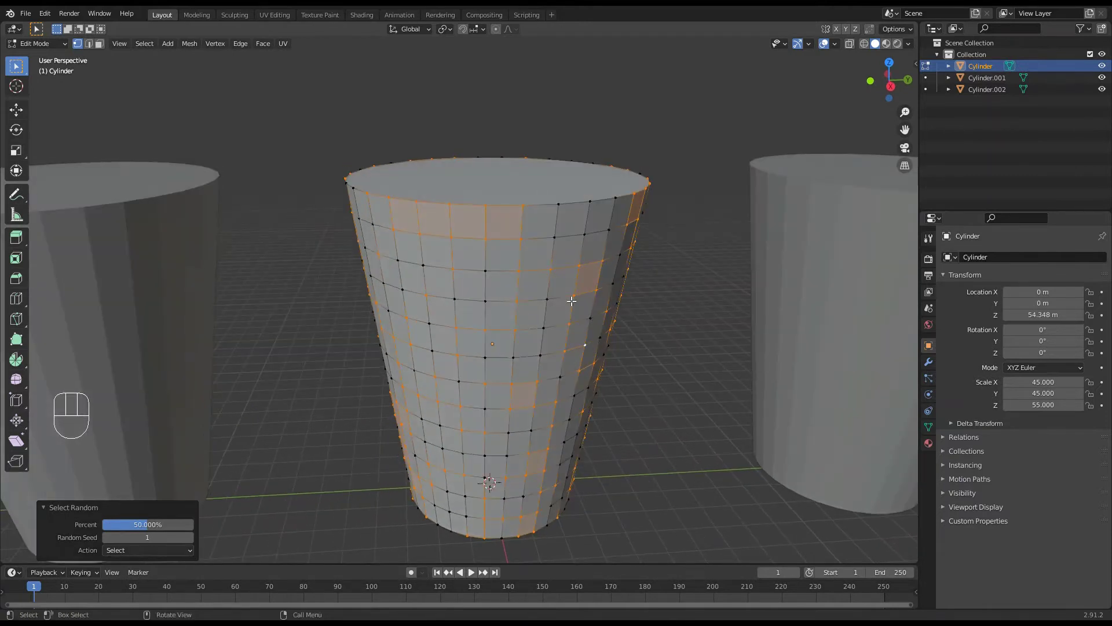
middle_click_drag(613, 318, 612, 318)
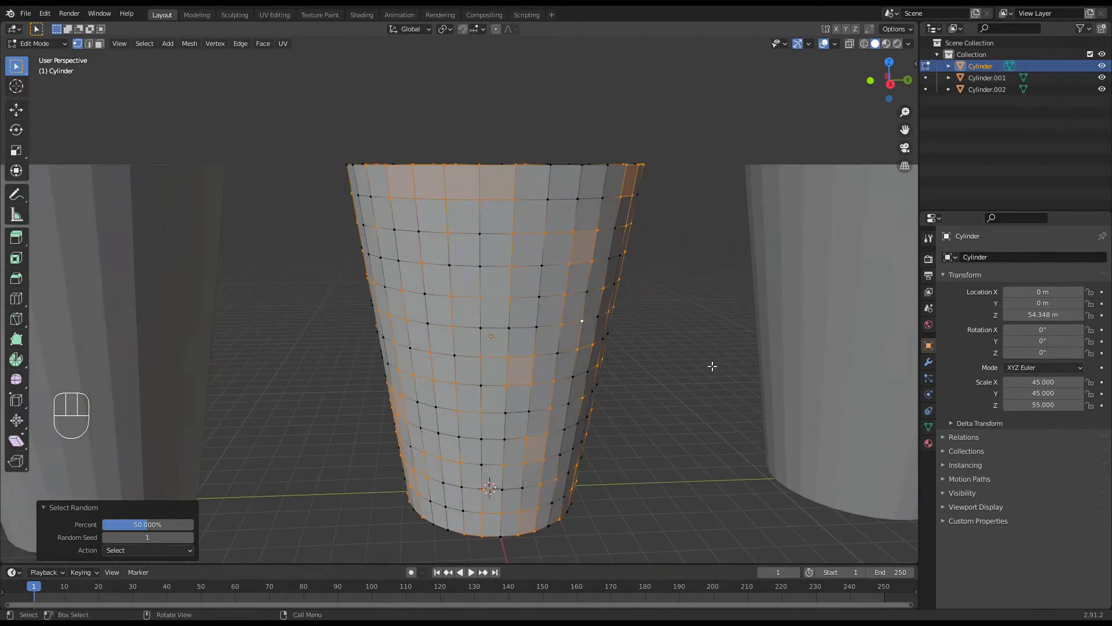
Step: Scale the randomly selected vertices of the middle cup up uniformly to a factor of about 1.118
key("s")
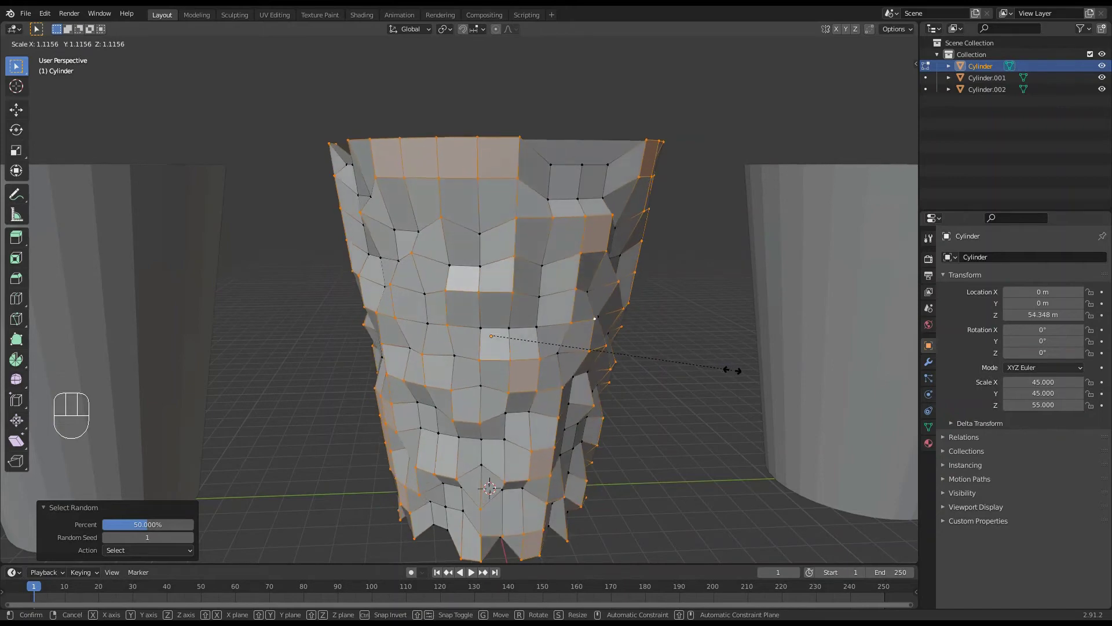
left_click(733, 371)
middle_click_drag(760, 382, 636, 327)
scroll(695, 343, "down", 2)
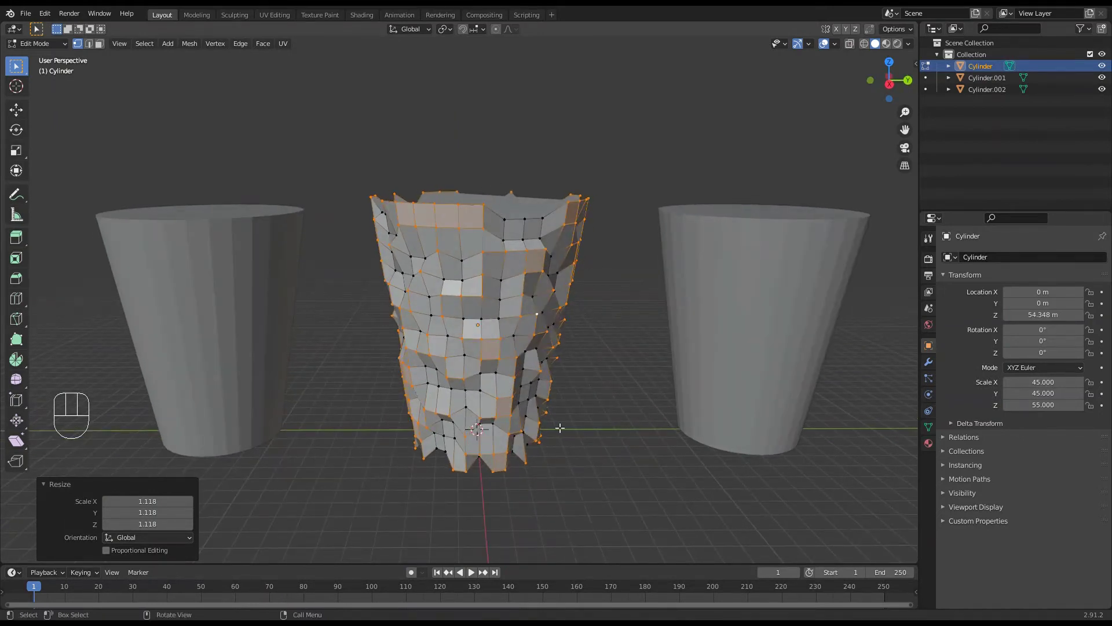
middle_click_drag(560, 427, 446, 356)
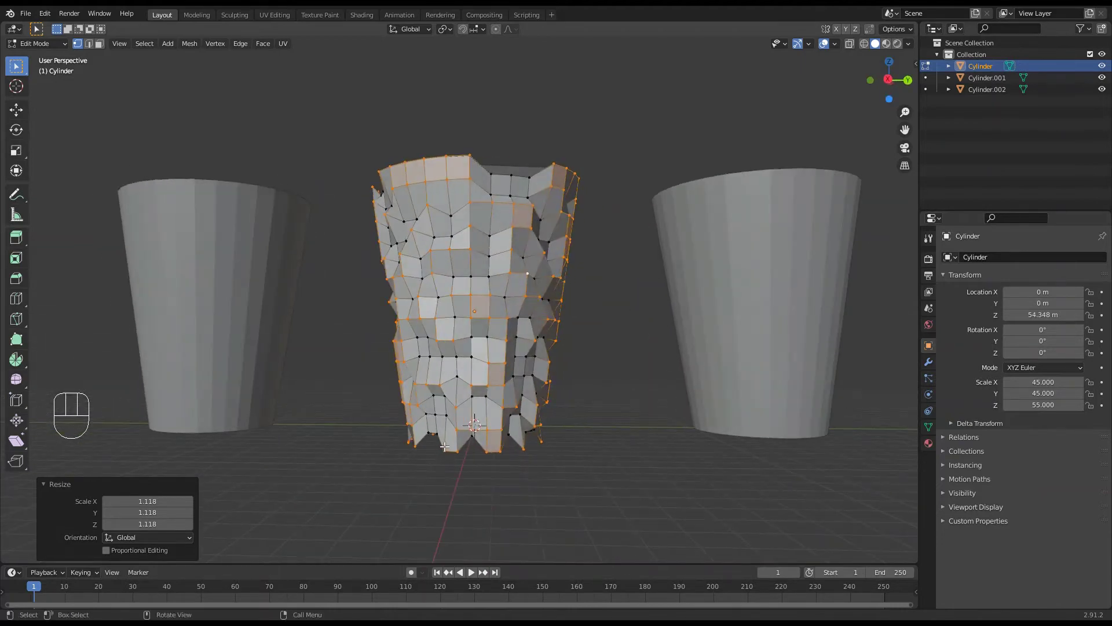
Step: Undo the last uniform scaling of the middle cup's randomly selected vertices
scroll(444, 446, "up", 2)
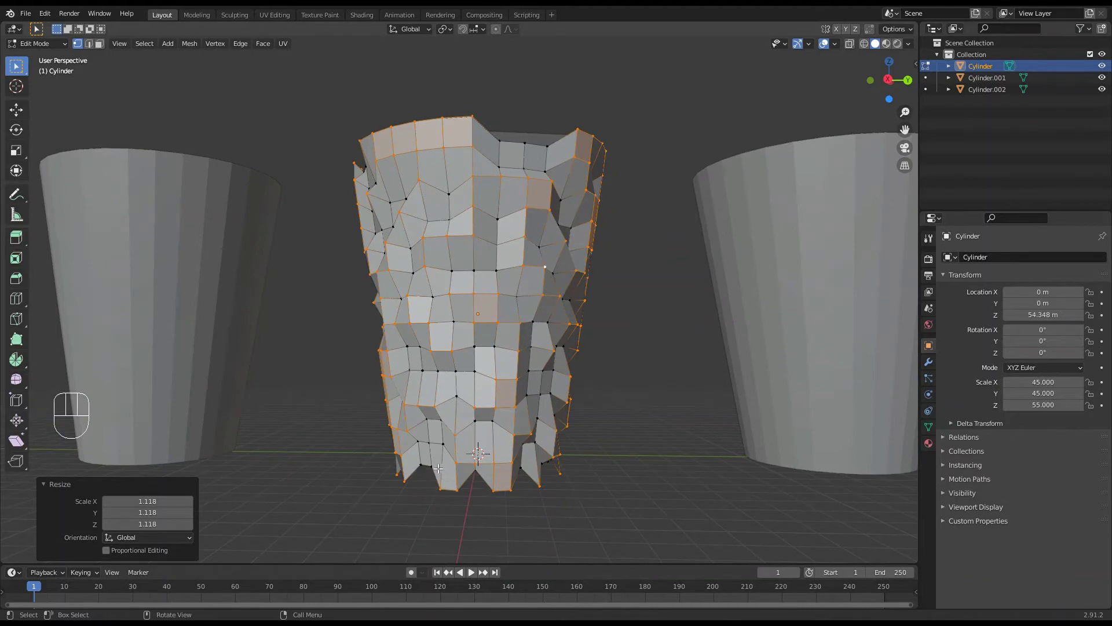
middle_click_drag(501, 374, 504, 402)
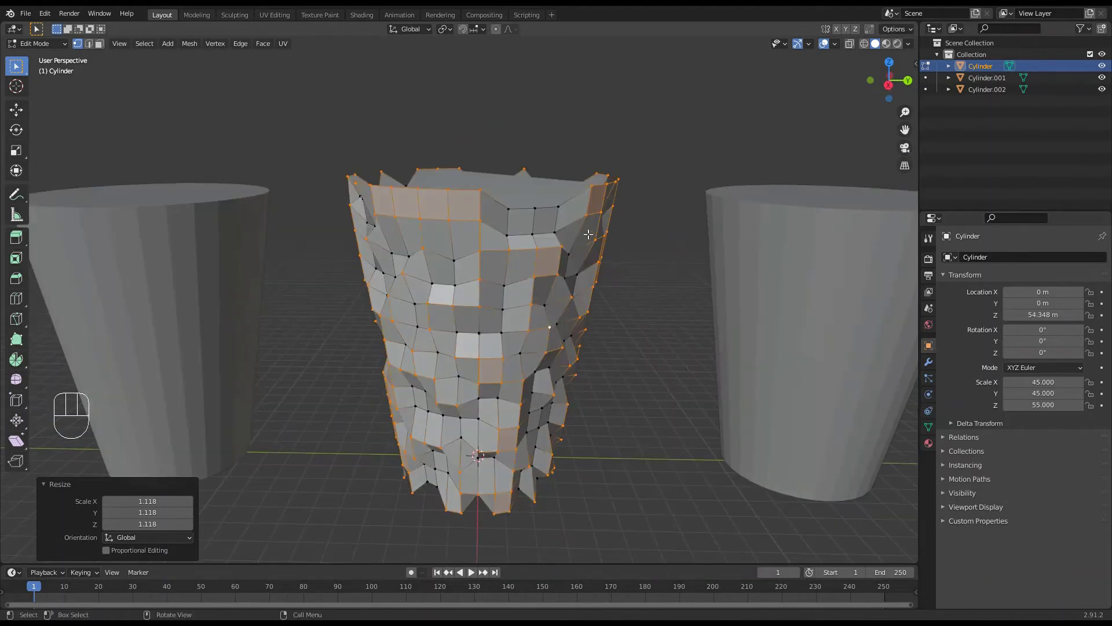
middle_click_drag(442, 213, 554, 317)
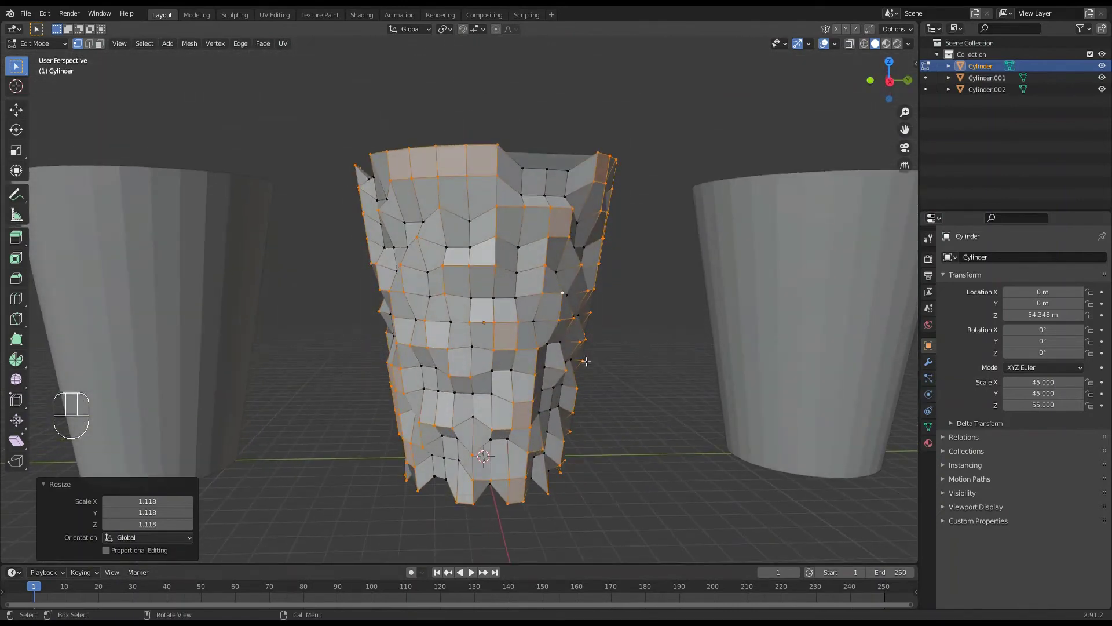
key("ctrl+z")
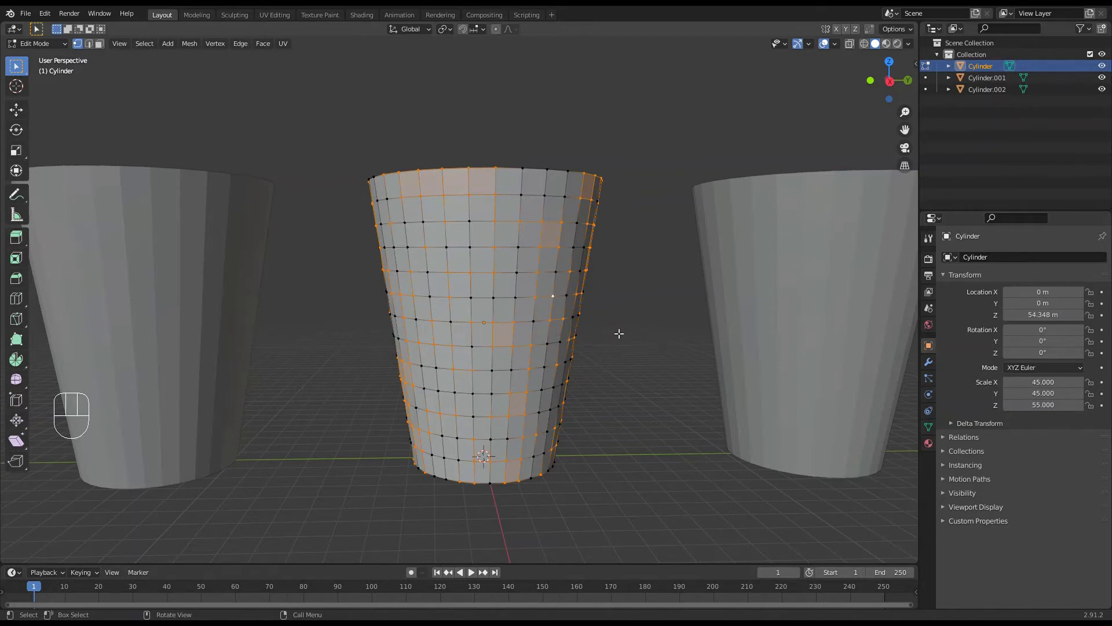
Step: Try to scale the randomly selected vertices to about 1.222 in X and Y only with Z locked, and undo that scaling
key("s")
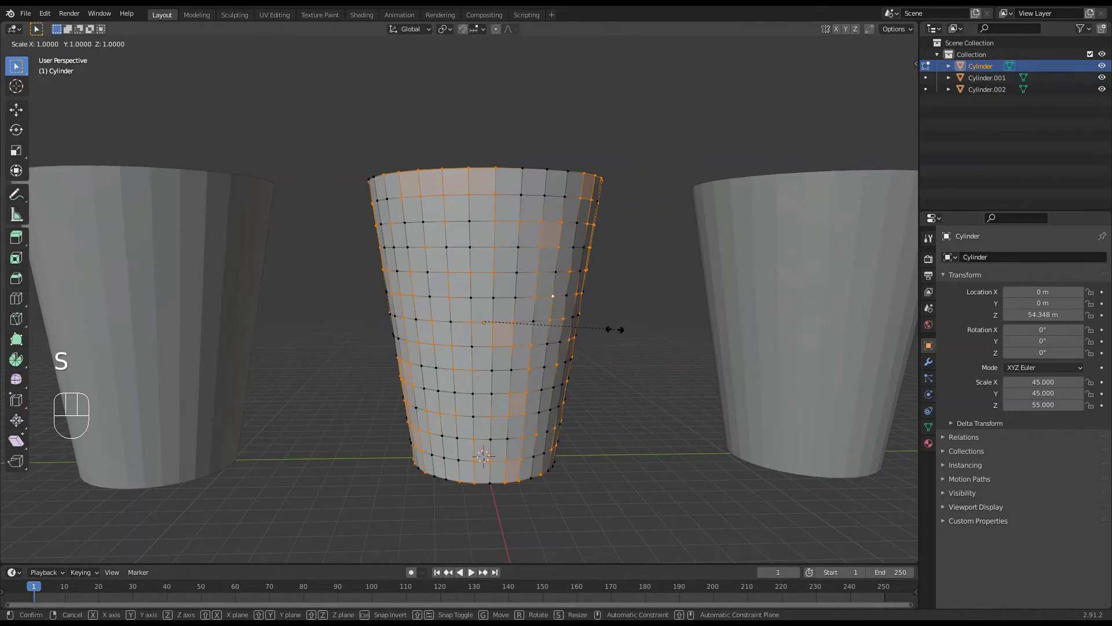
key("shift")
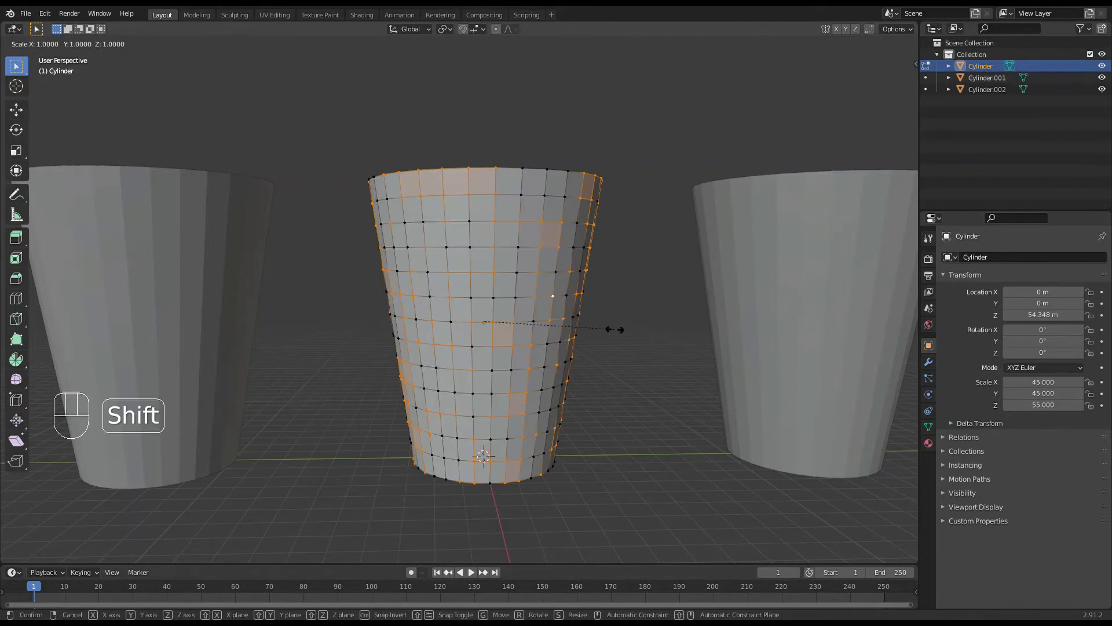
key("shift+z")
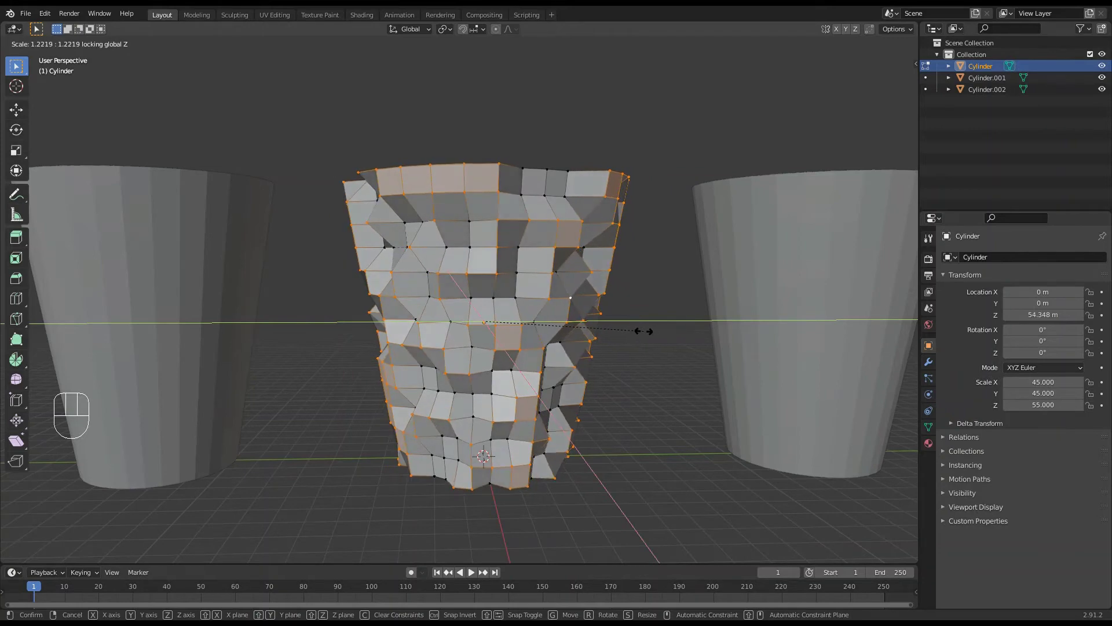
left_click(641, 331)
mouse_move(554, 290)
middle_mouse_down()
mouse_move(556, 322)
mouse_move(555, 258)
mouse_move(552, 329)
mouse_move(553, 306)
middle_mouse_up()
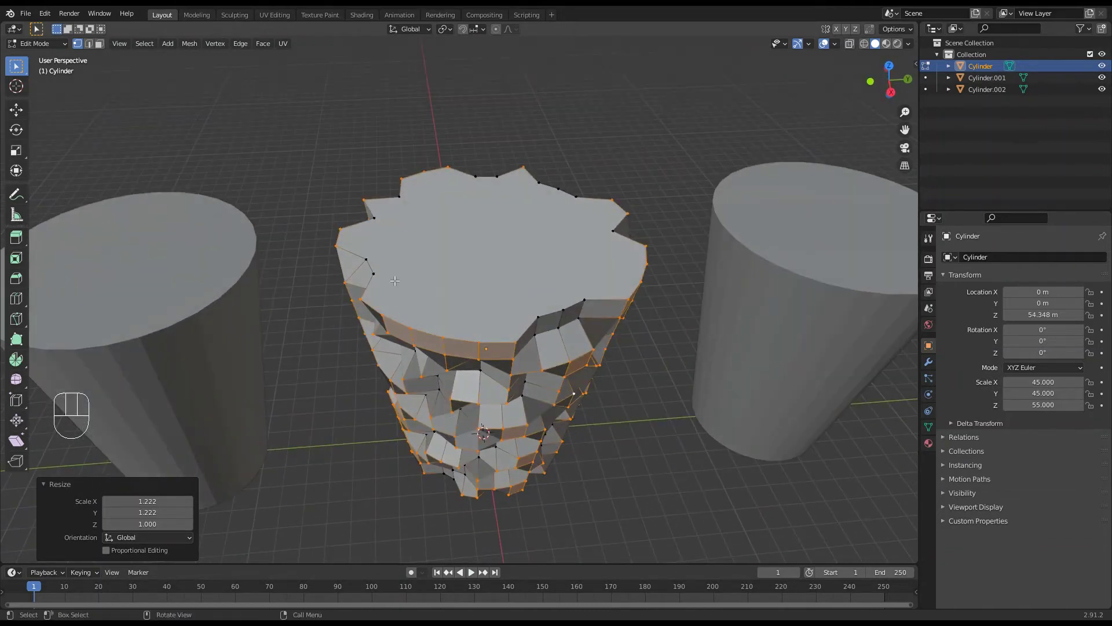
middle_click_drag(394, 281, 396, 286)
middle_click_drag(616, 287, 580, 278)
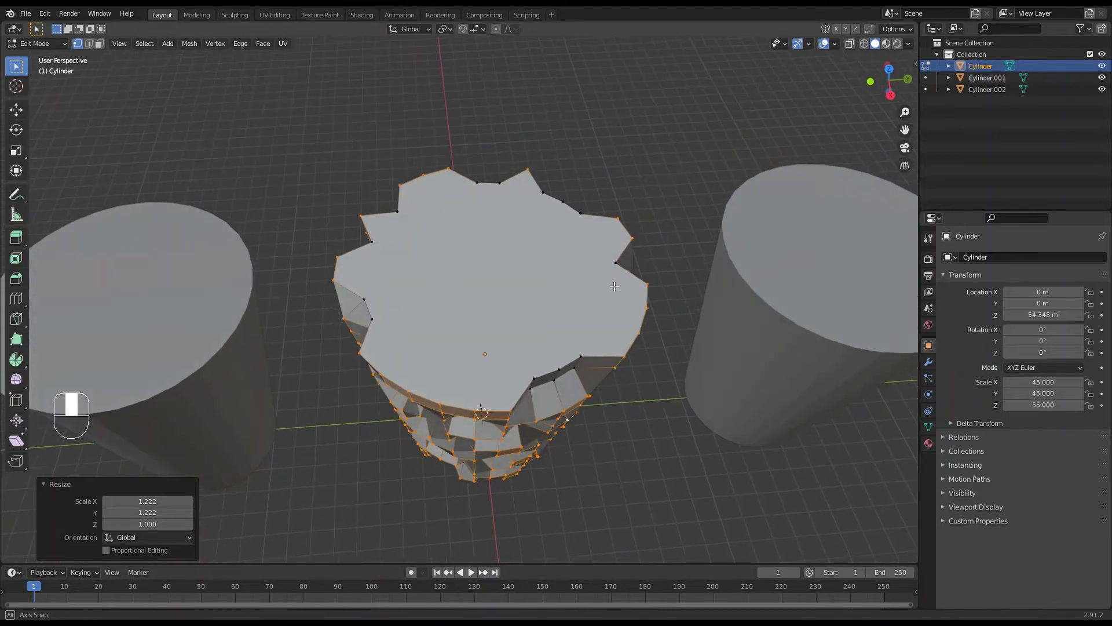
middle_click_drag(393, 219, 520, 268)
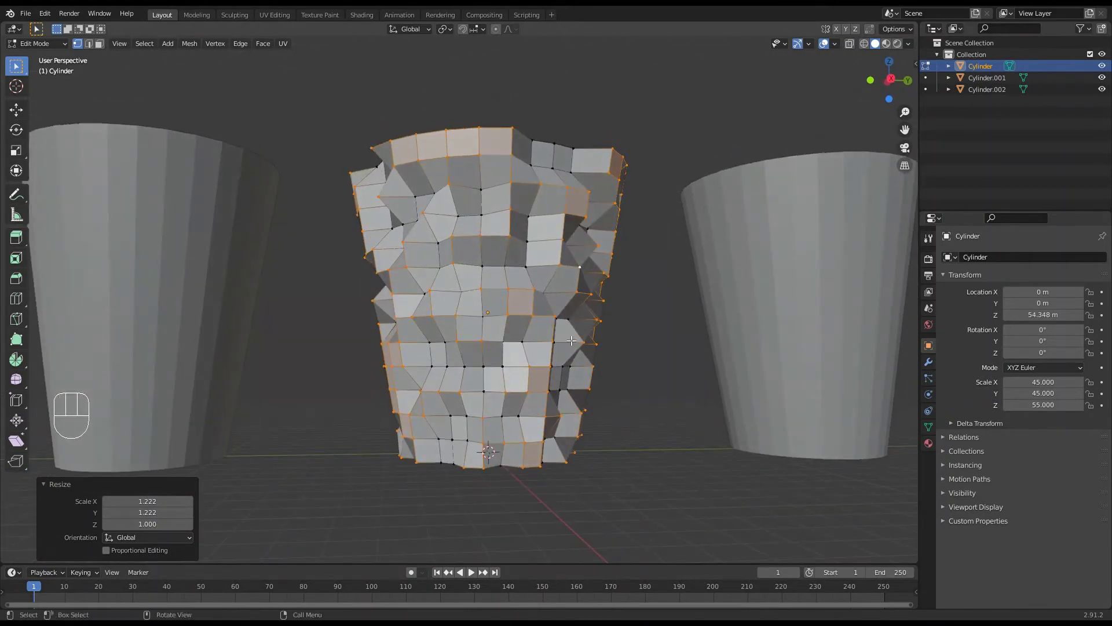
key("ctrl+z")
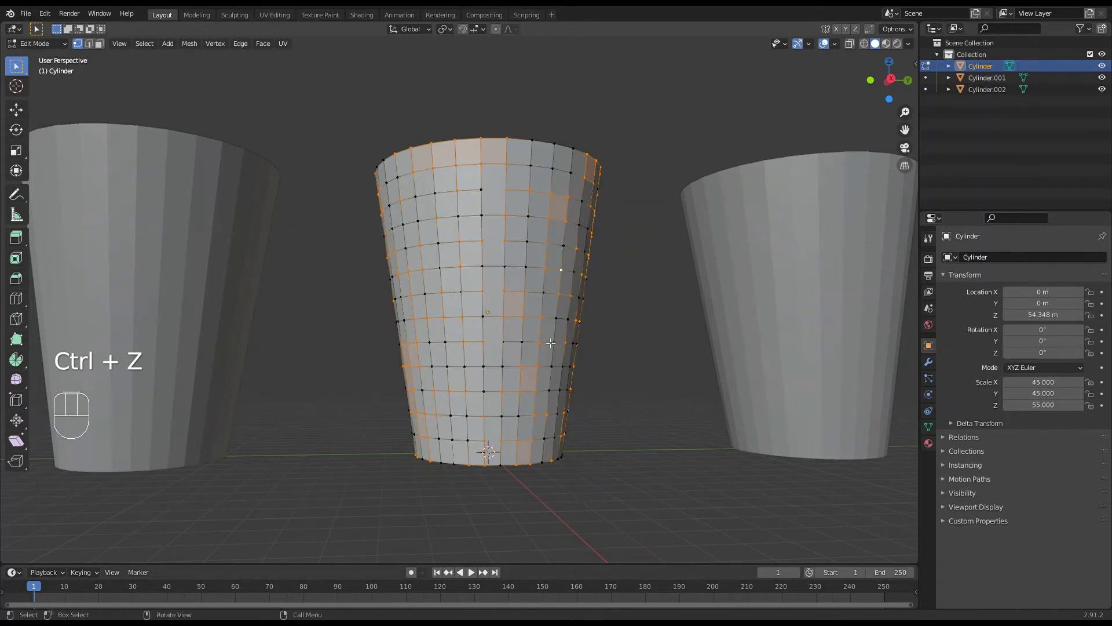
Step: Add the middle cup's bottom and top rim edge loops to the random vertex selection and invert the selection
mouse_move(551, 343)
middle_mouse_down()
mouse_move(549, 368)
mouse_move(552, 328)
middle_mouse_up()
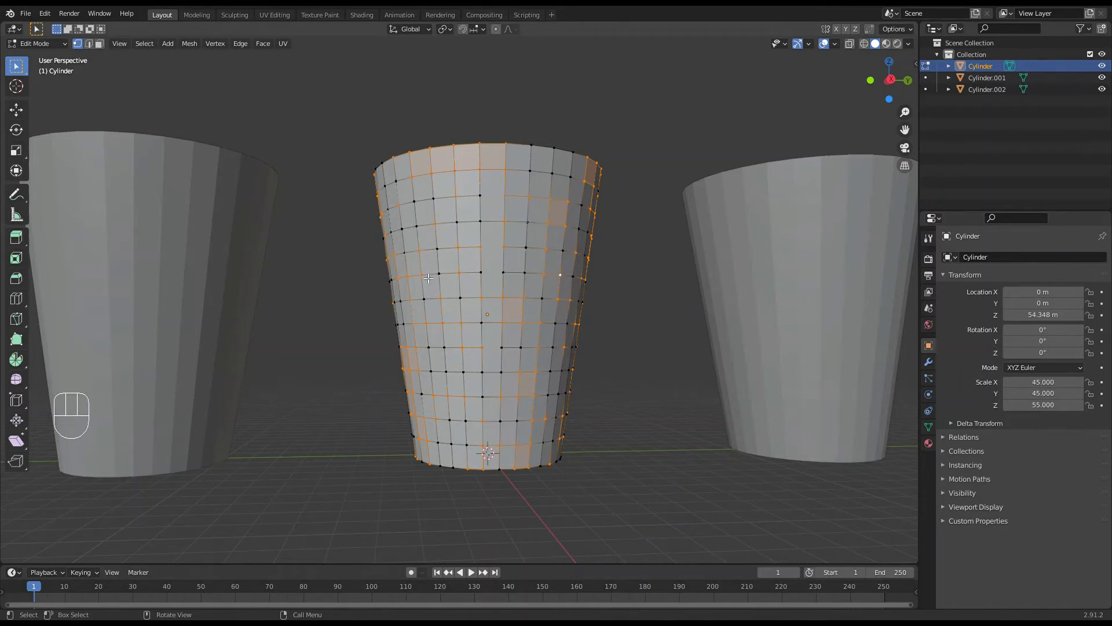
key("shift")
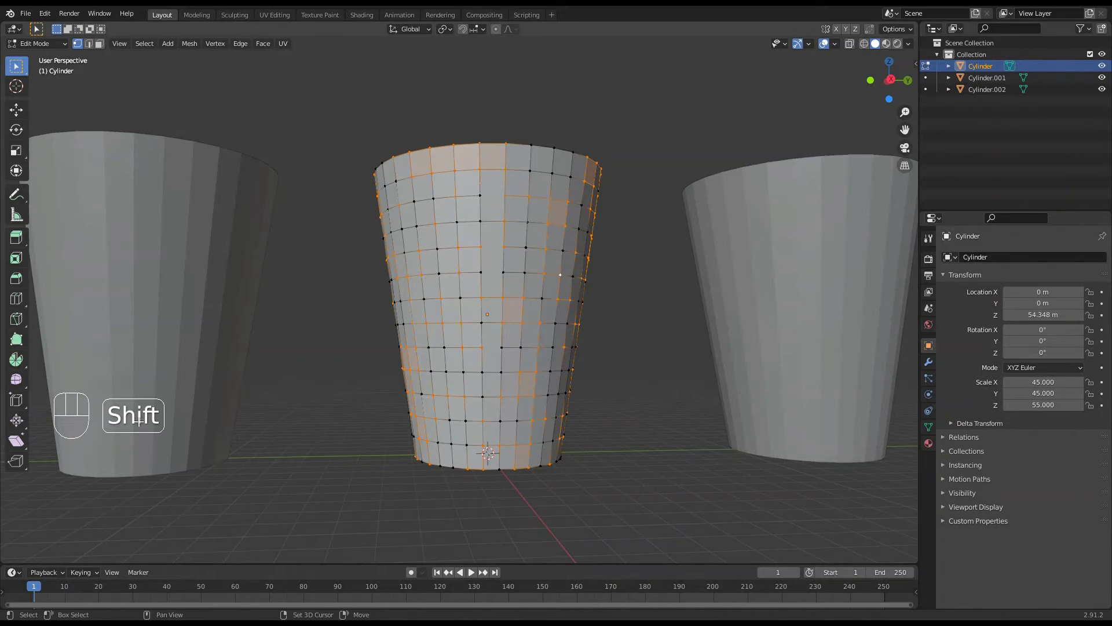
key("alt")
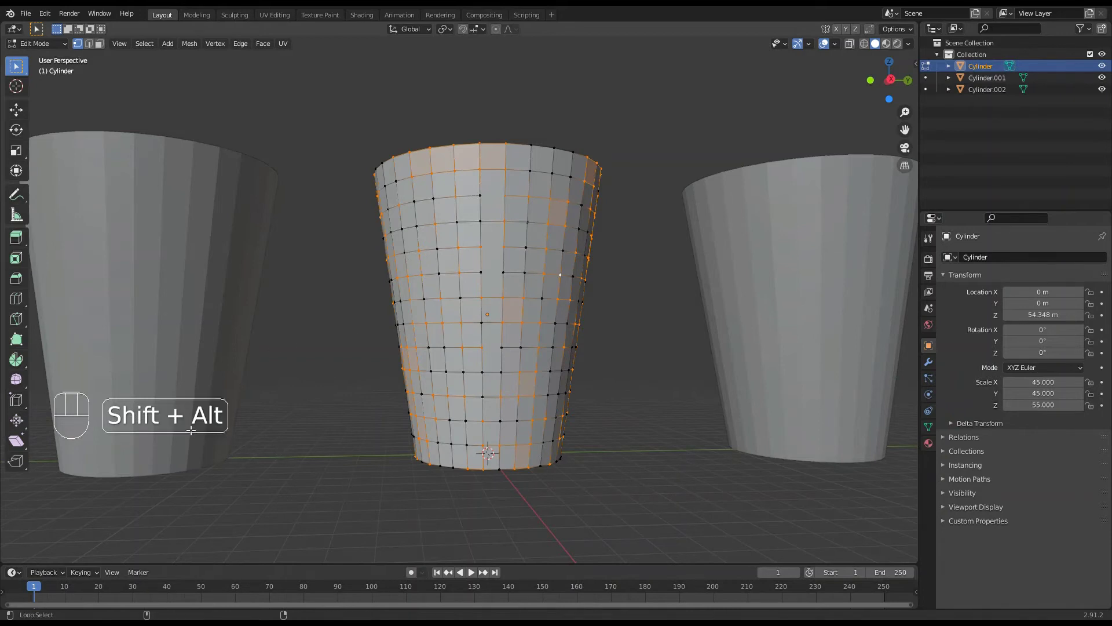
left_click(496, 472, "alt+shift")
left_click(521, 149, "alt+shift")
middle_click_drag(521, 149, 502, 245)
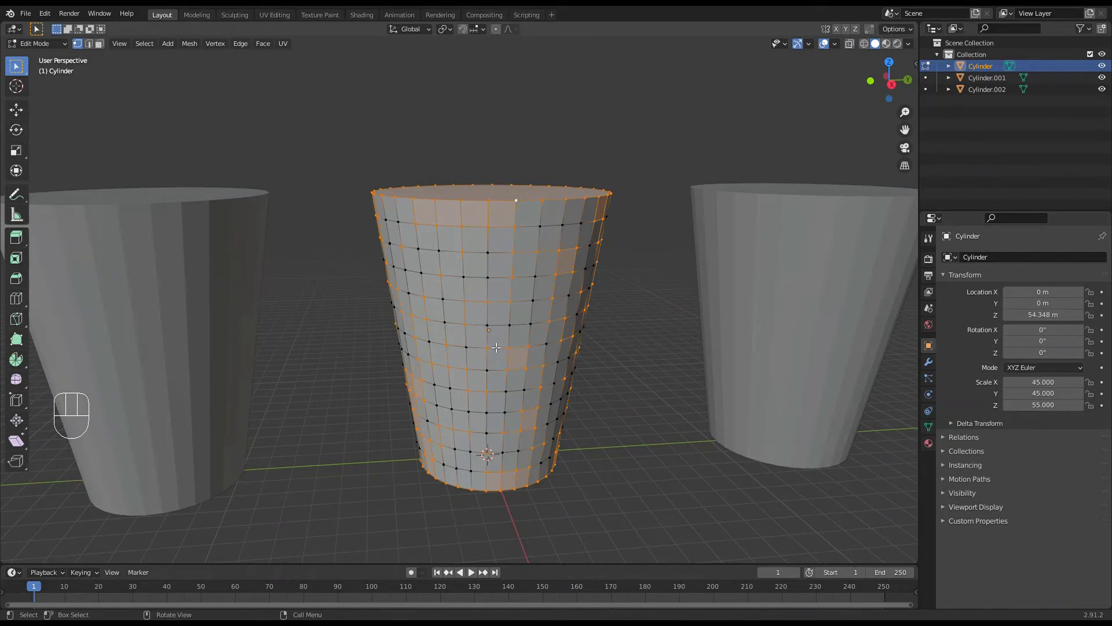
middle_click_drag(497, 346, 497, 333)
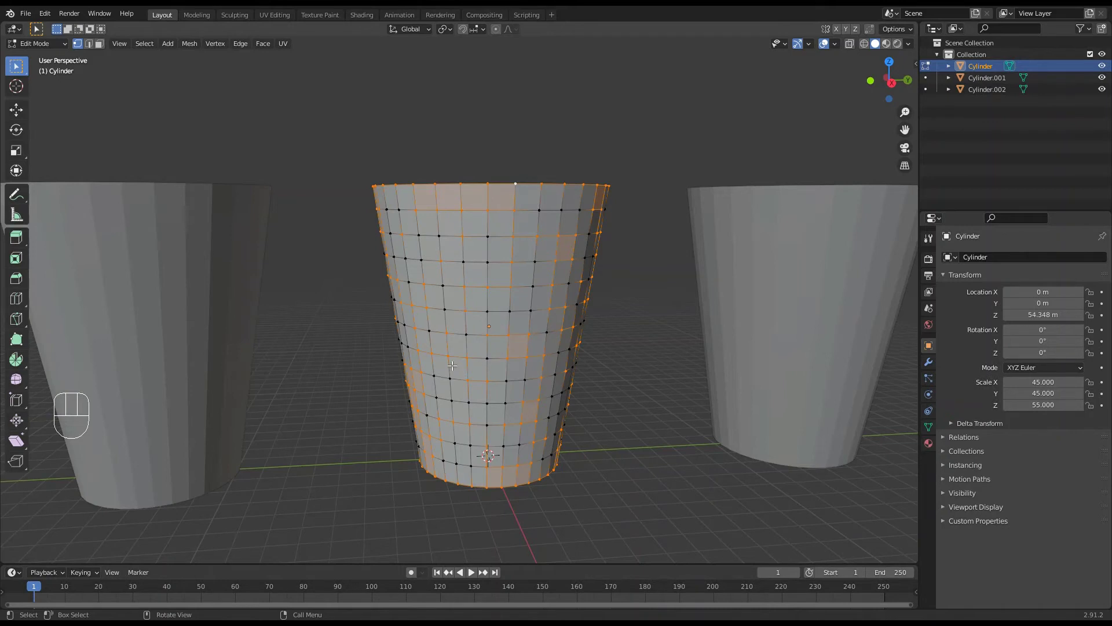
middle_click_drag(503, 346, 516, 384)
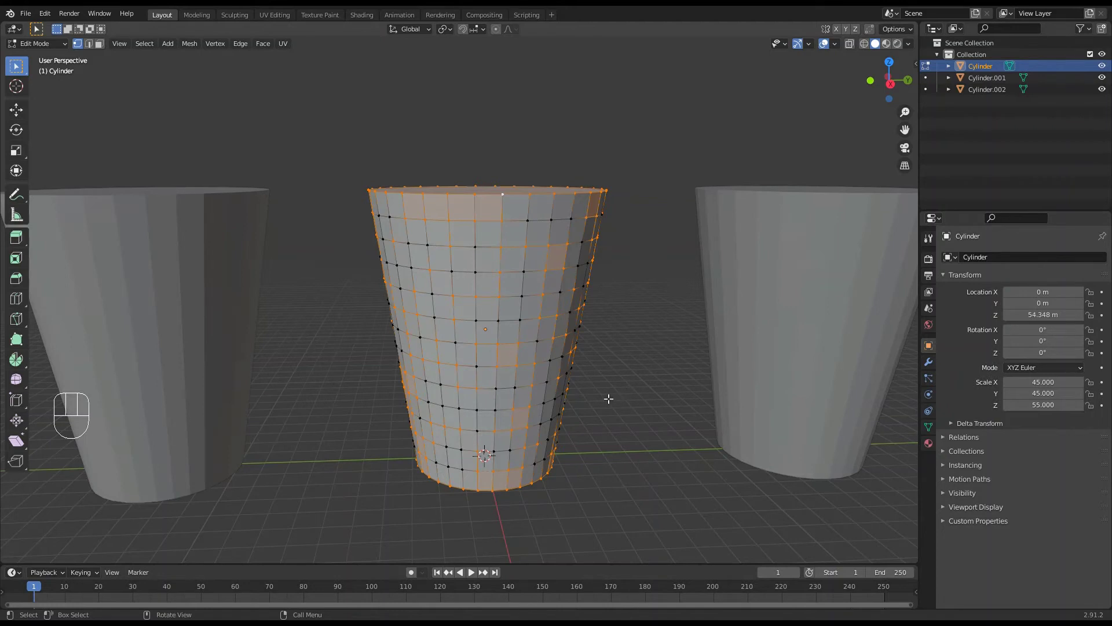
key("ctrl")
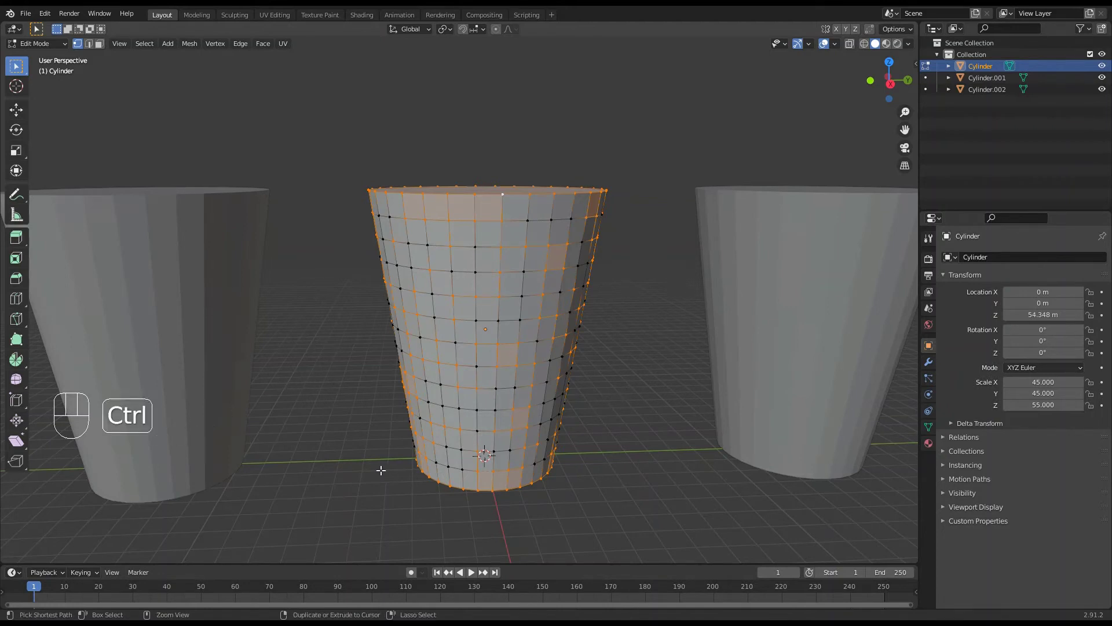
key("ctrl+i")
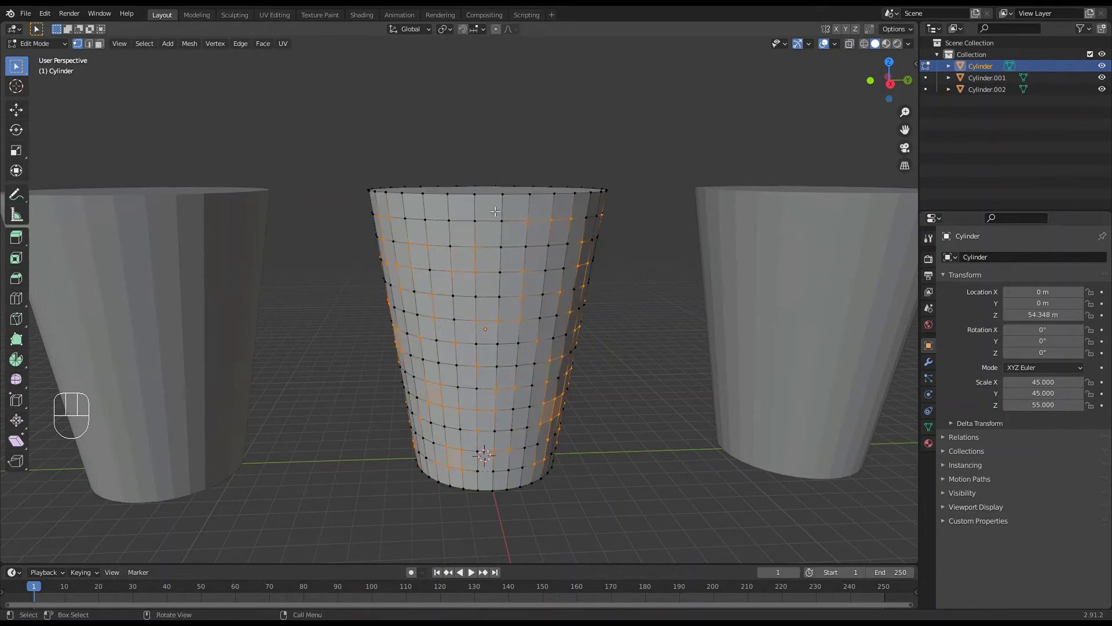
Step: Scale the inverted vertex selection outward to a factor of about 1.161 in X and Y, locking the Z axis
mouse_move(490, 325)
middle_mouse_down()
mouse_move(490, 363)
mouse_move(490, 323)
middle_mouse_up()
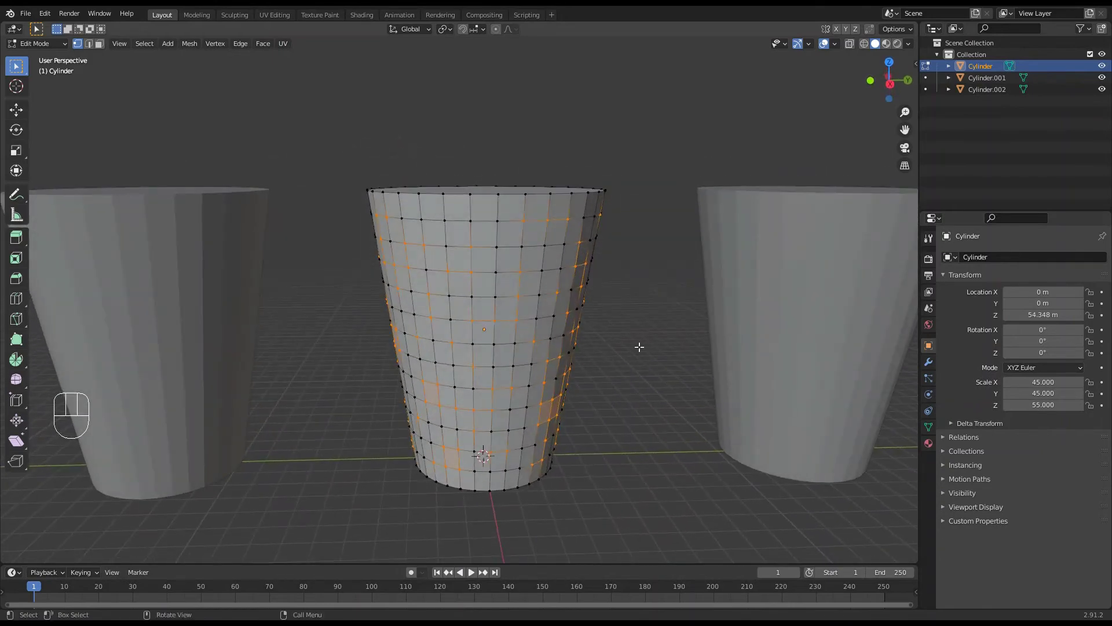
key("s")
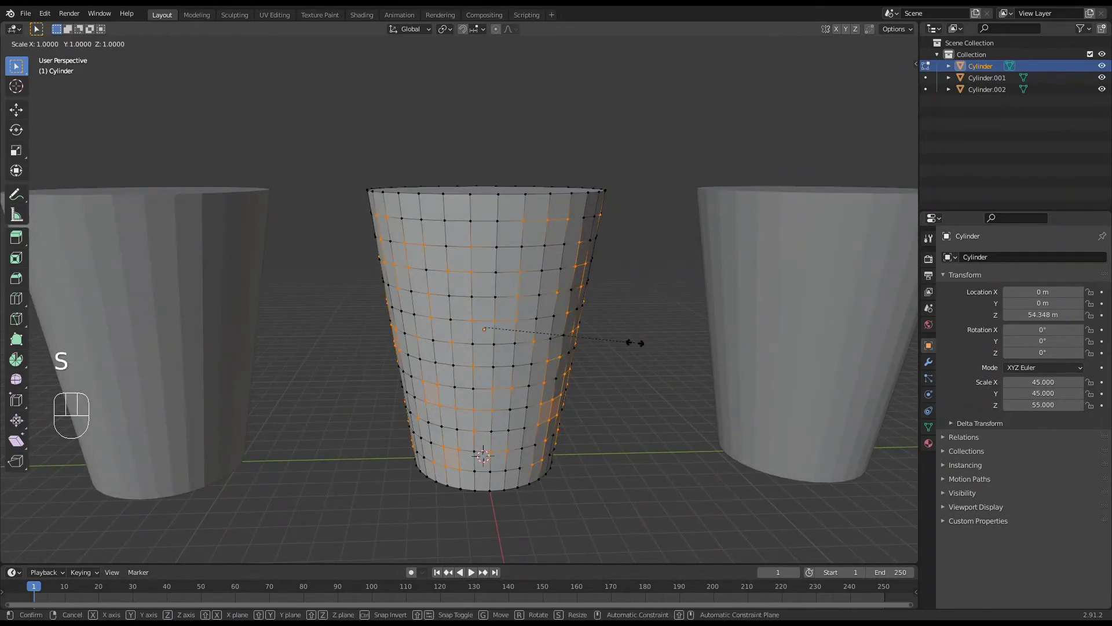
key("shift+z")
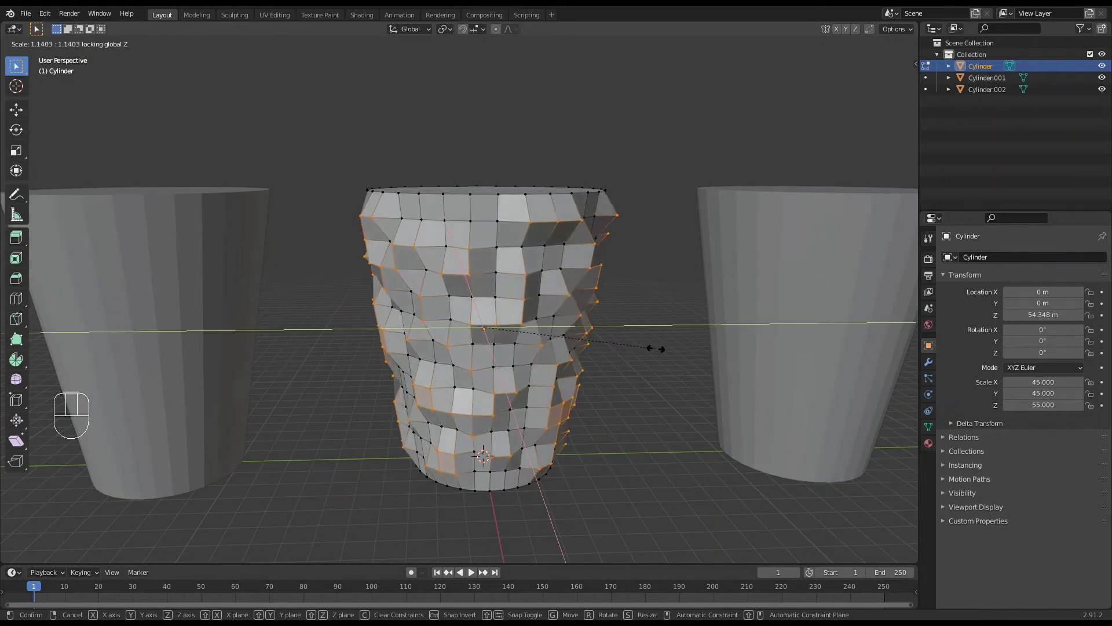
left_click(656, 349)
middle_click_drag(656, 349, 511, 305)
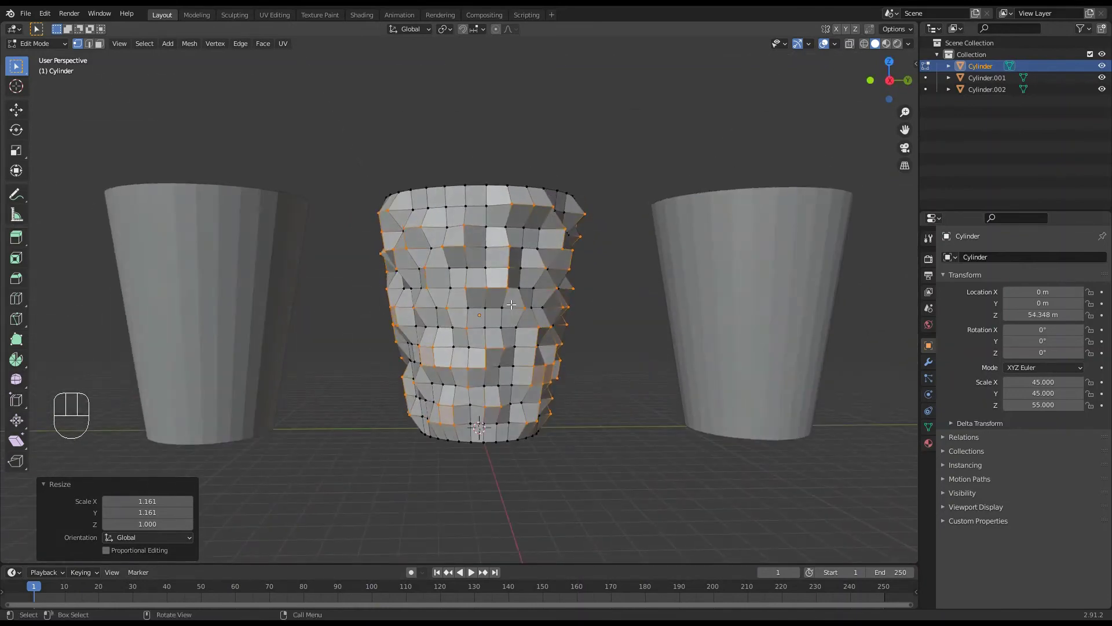
Step: Select only the middle cup's top rim edge loop and move it up about 6.62 m along the Z axis
scroll(511, 304, "up", 3)
middle_click_drag(474, 250, 475, 274)
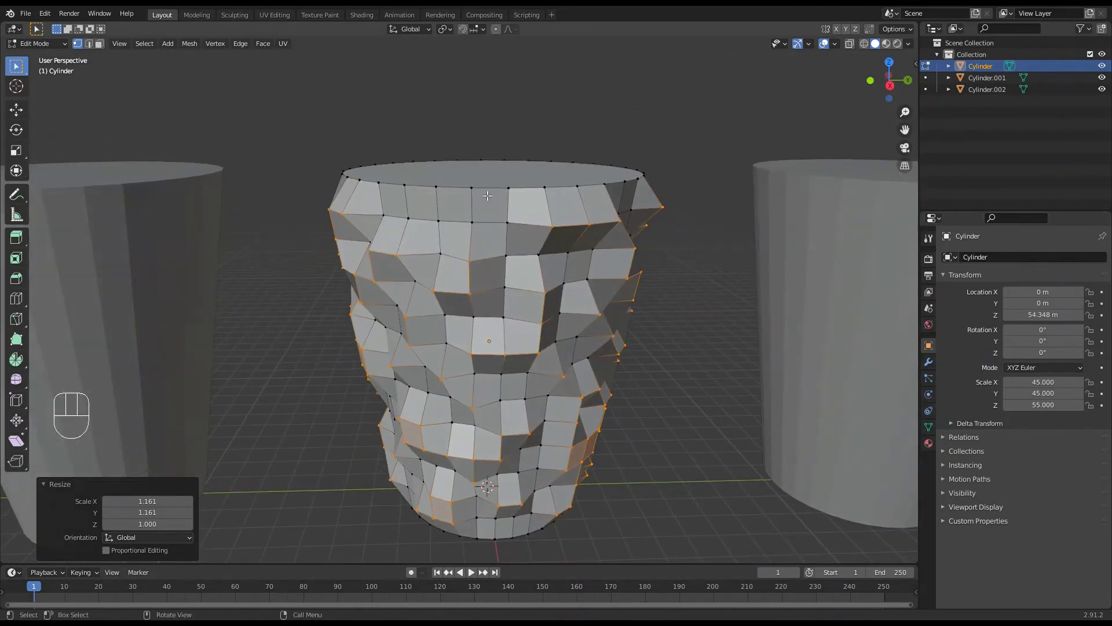
left_click(484, 192)
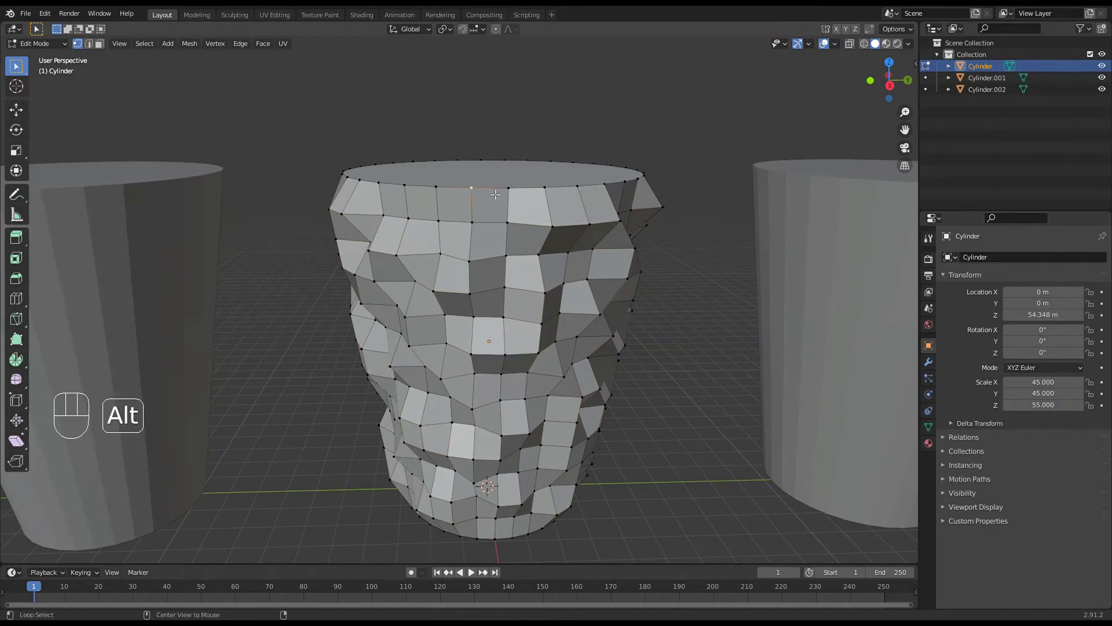
left_click(501, 194, "alt")
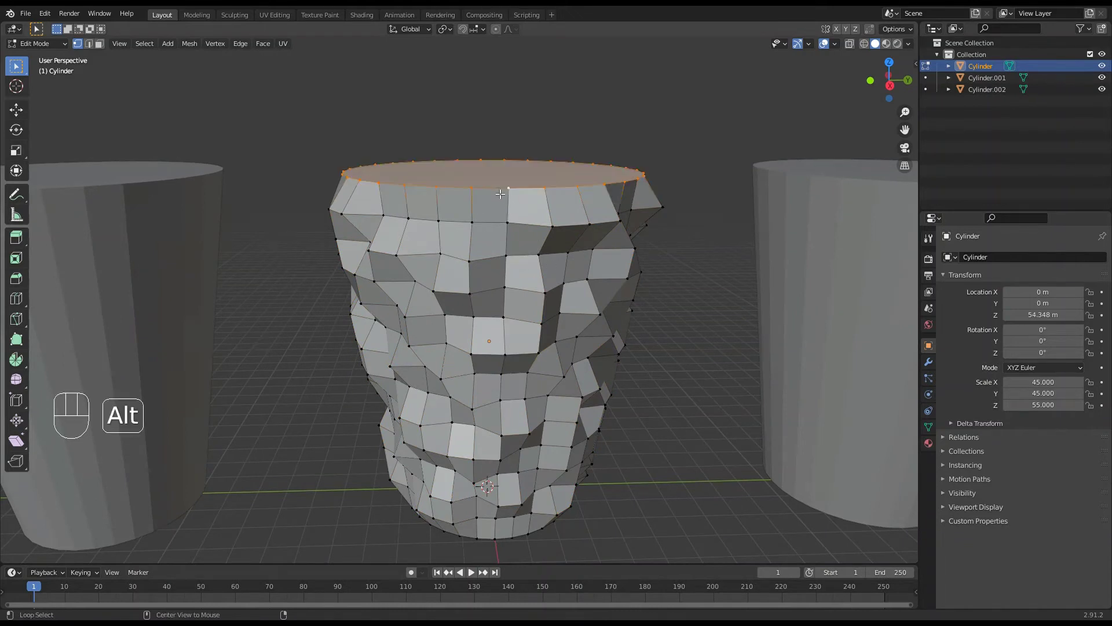
left_click(16, 112)
middle_click_drag(311, 177, 389, 127)
left_click_drag(498, 123, 493, 98)
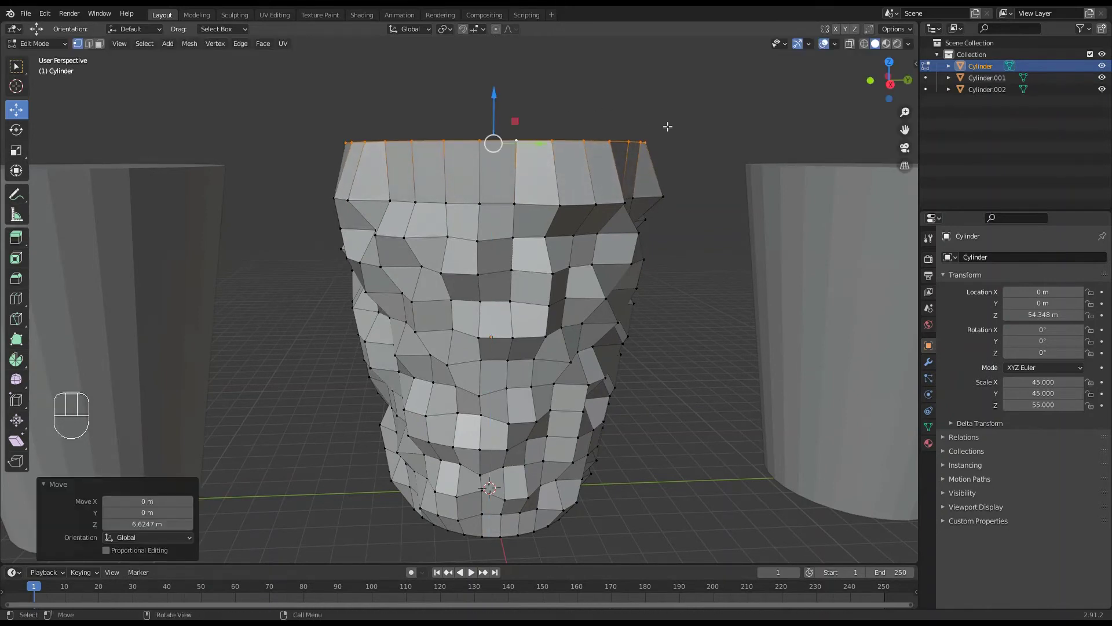
Step: Scale the top rim loop of the middle cup up uniformly to a factor of about 1.110
key("s")
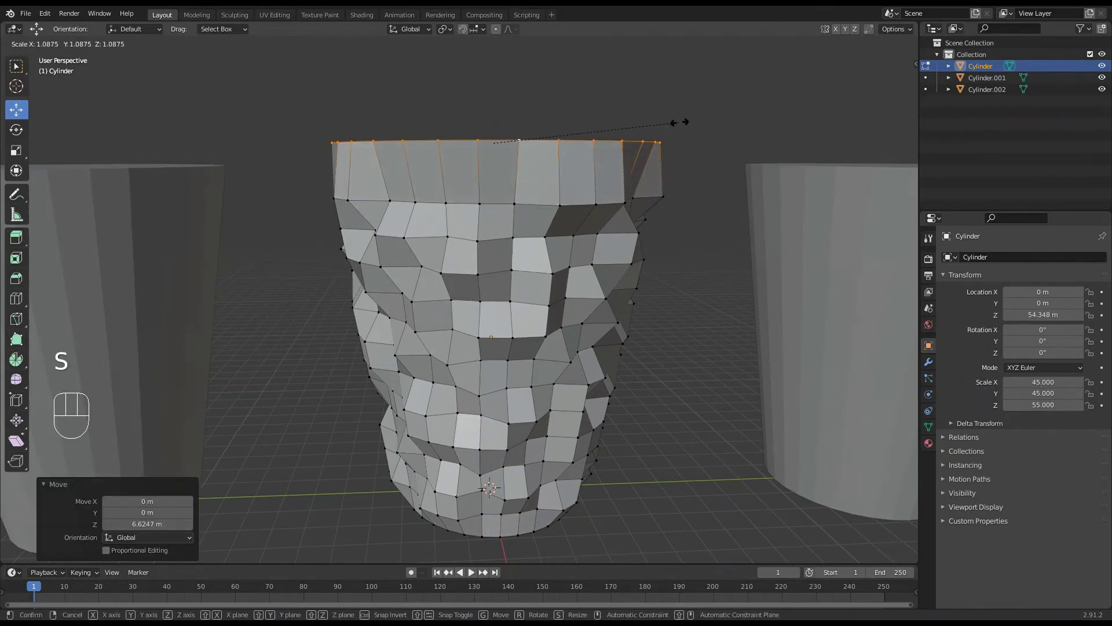
left_click(684, 123)
middle_click_drag(607, 364, 582, 379)
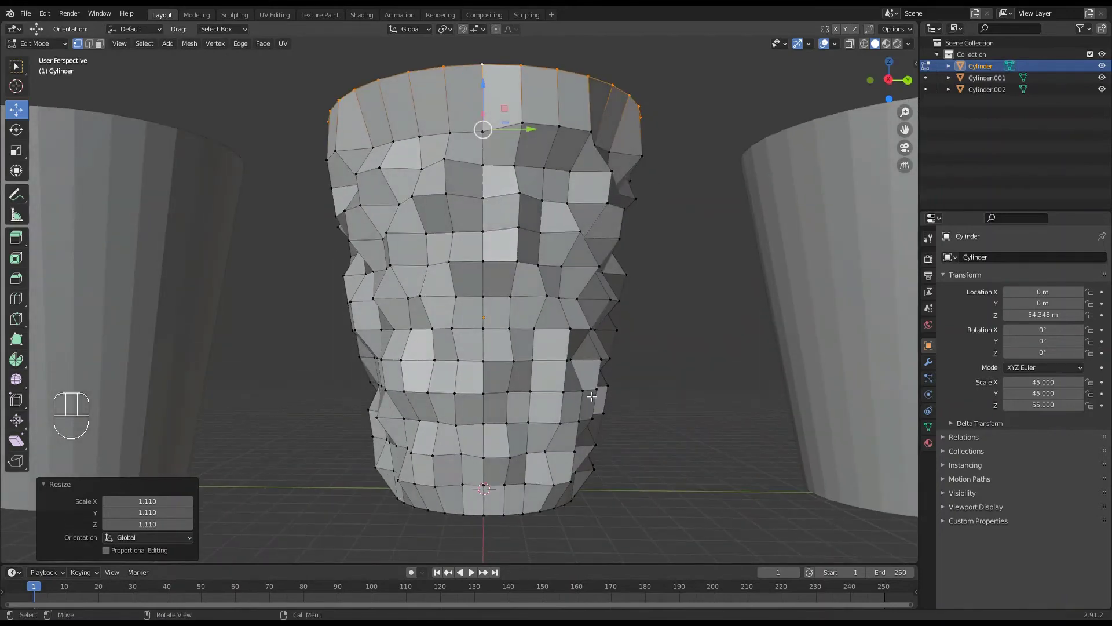
Step: Switch to orthographic view, select the middle cup's bottom edge loop and scale it up uniformly to about 1.118
left_click(905, 165)
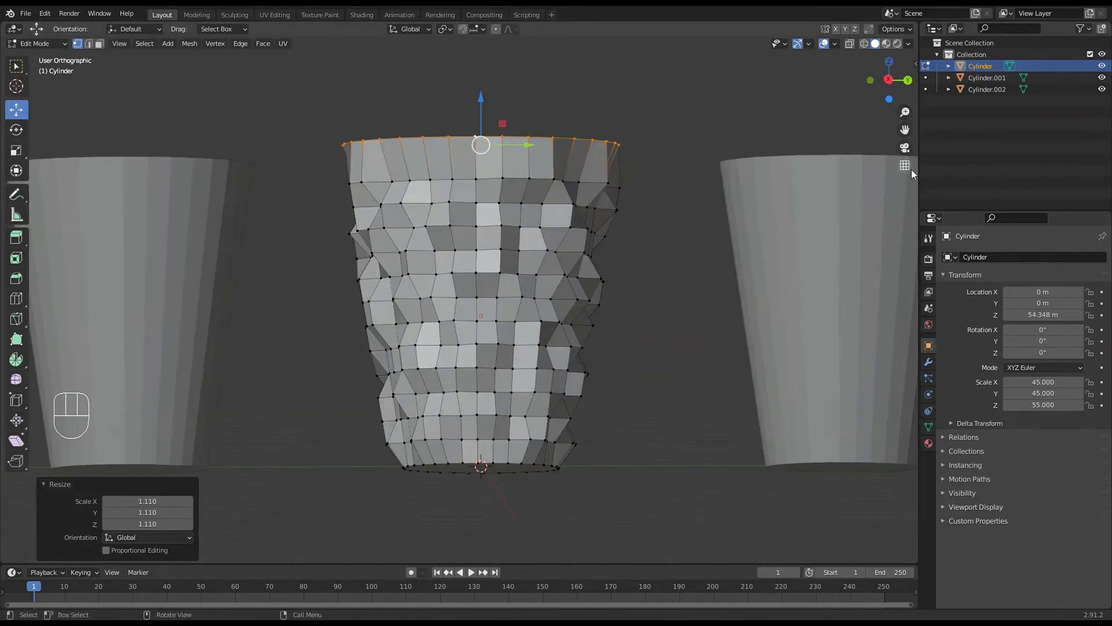
middle_click_drag(432, 274, 568, 399)
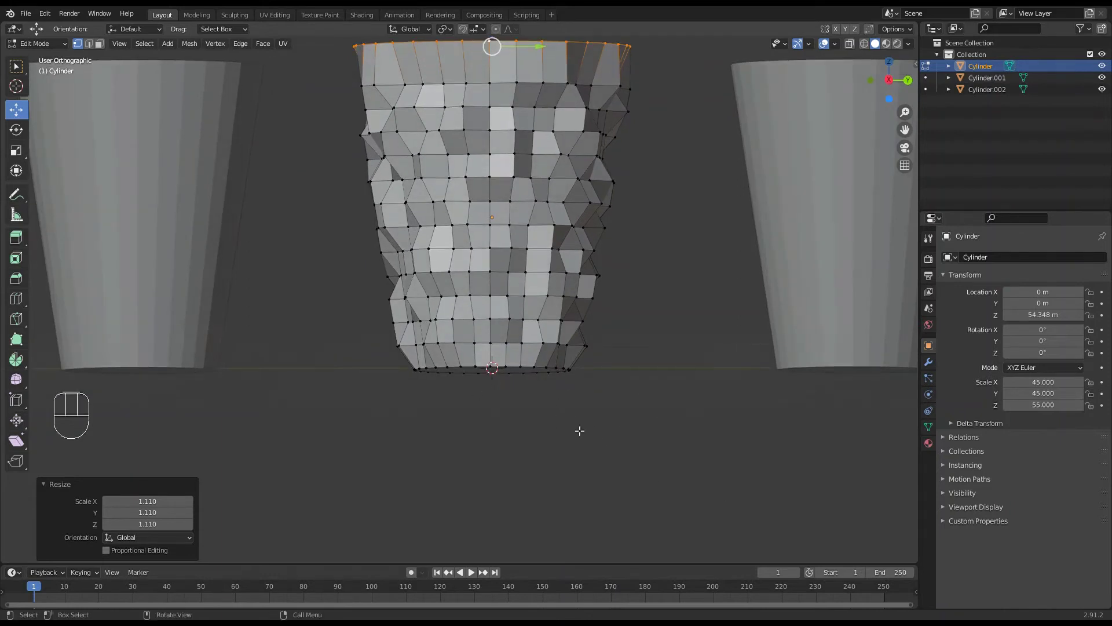
middle_click_drag(588, 412, 586, 415)
key("alt")
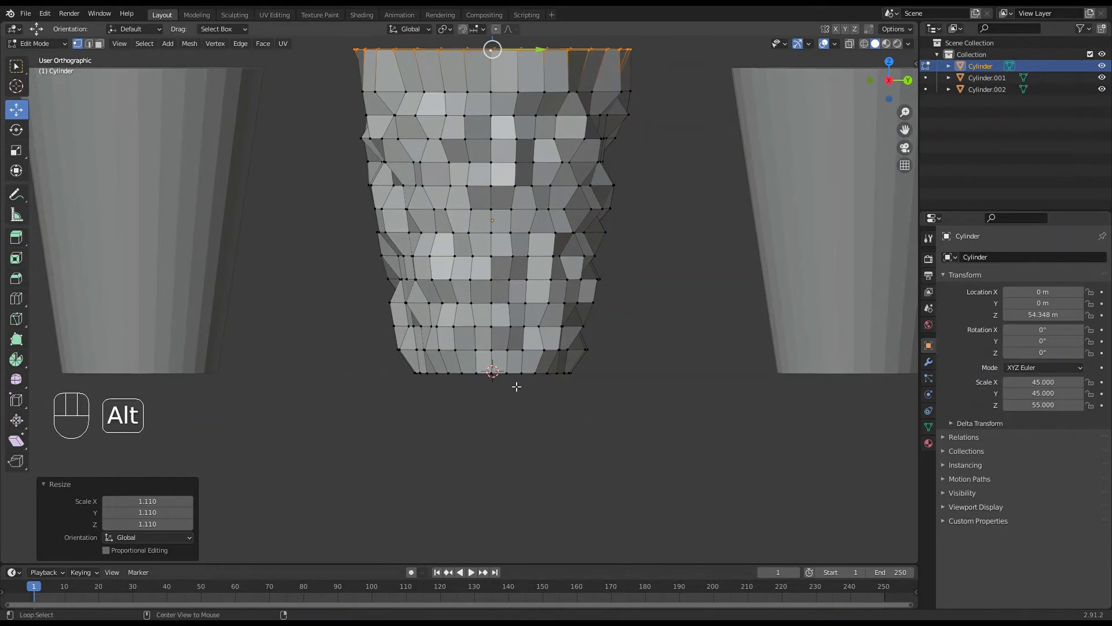
left_click(519, 375, "alt")
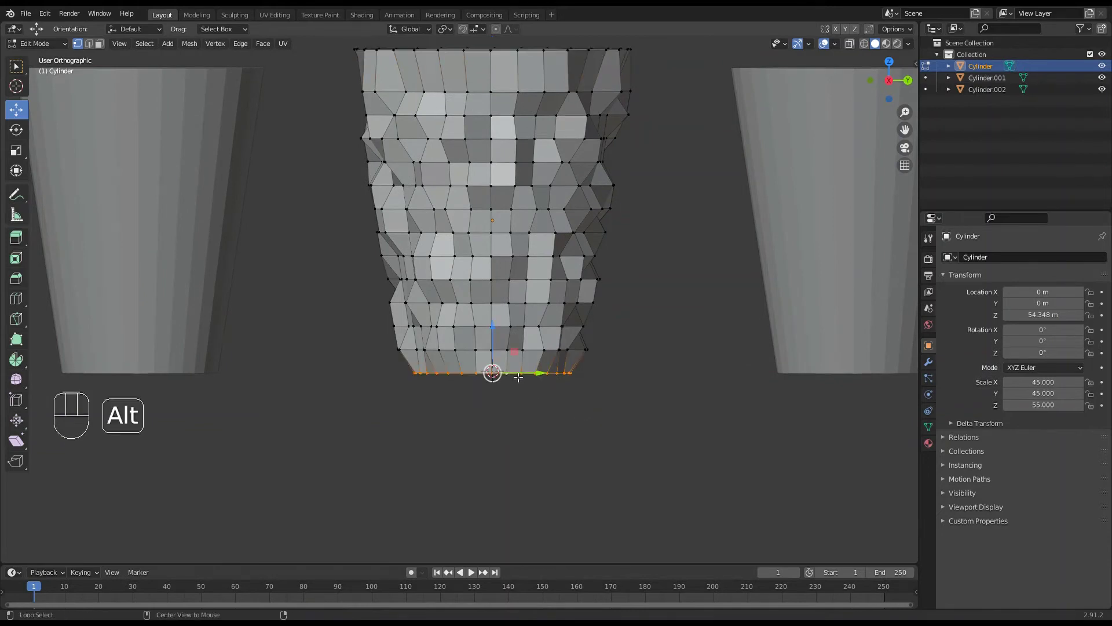
key("s")
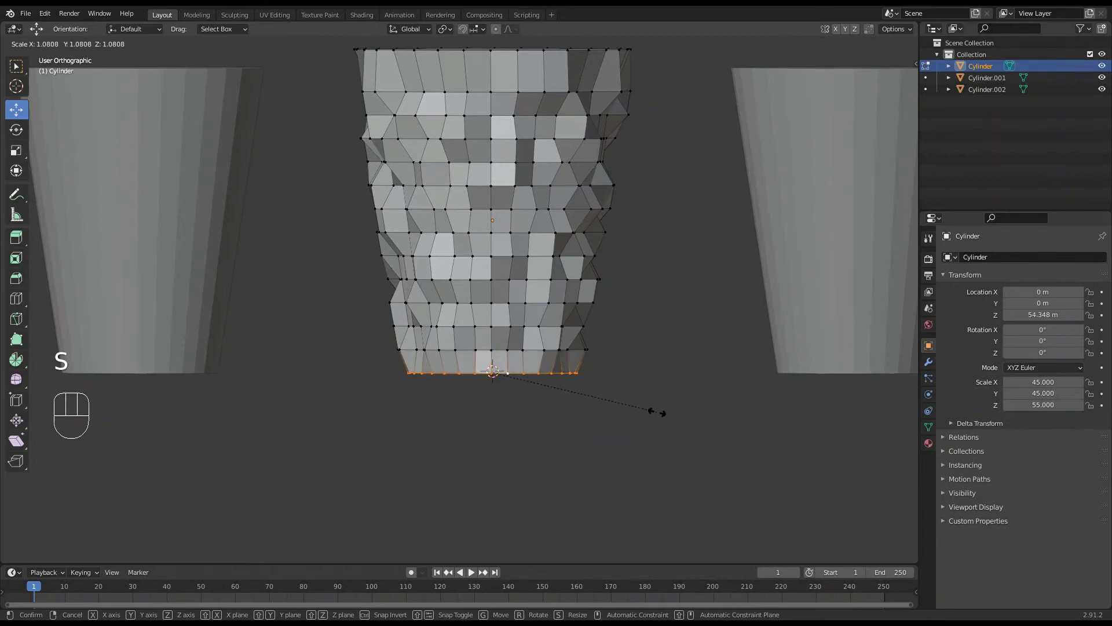
left_click(664, 413)
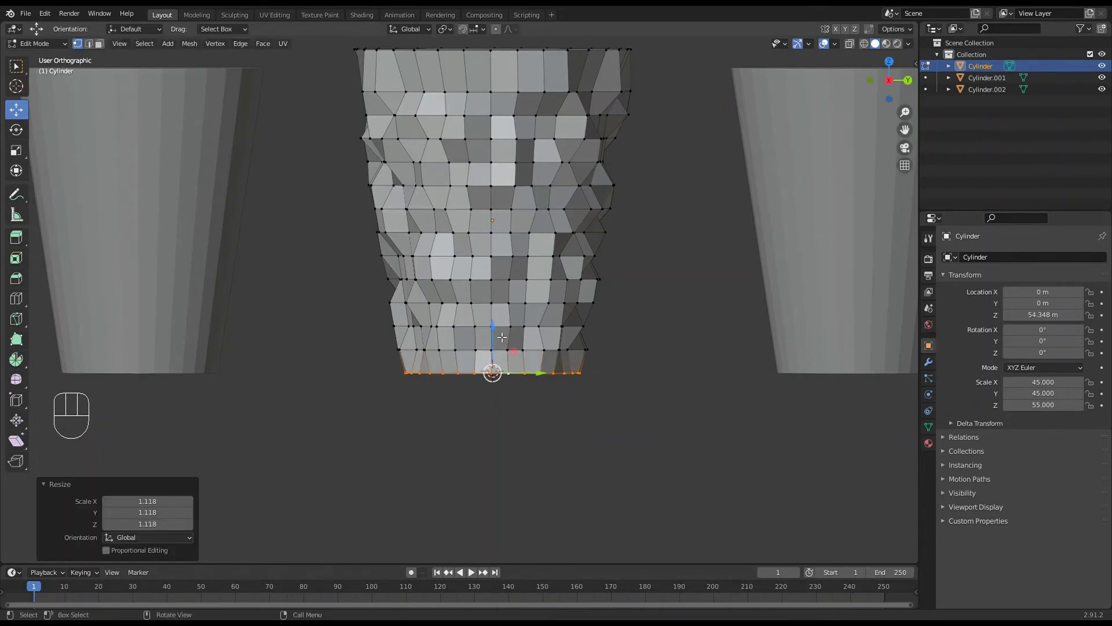
Step: Lower the middle cup's bottom edge loop about 7.97 m along Z and raise its top rim loop slightly, returning to Object Mode
left_click_drag(499, 336, 499, 342)
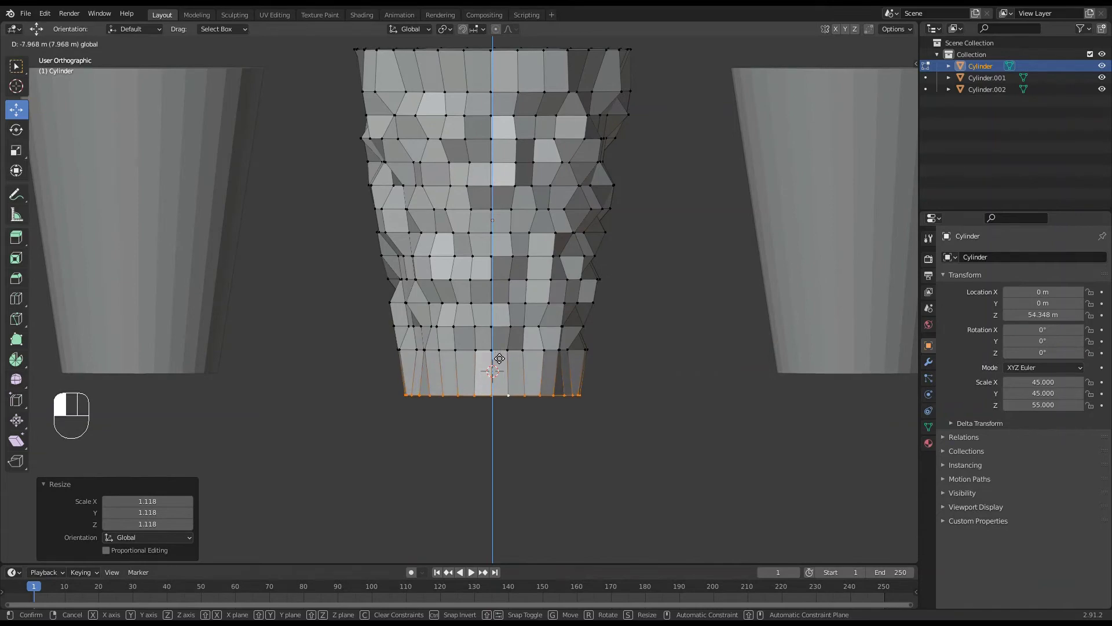
left_click(500, 357)
middle_click_drag(530, 387, 535, 150)
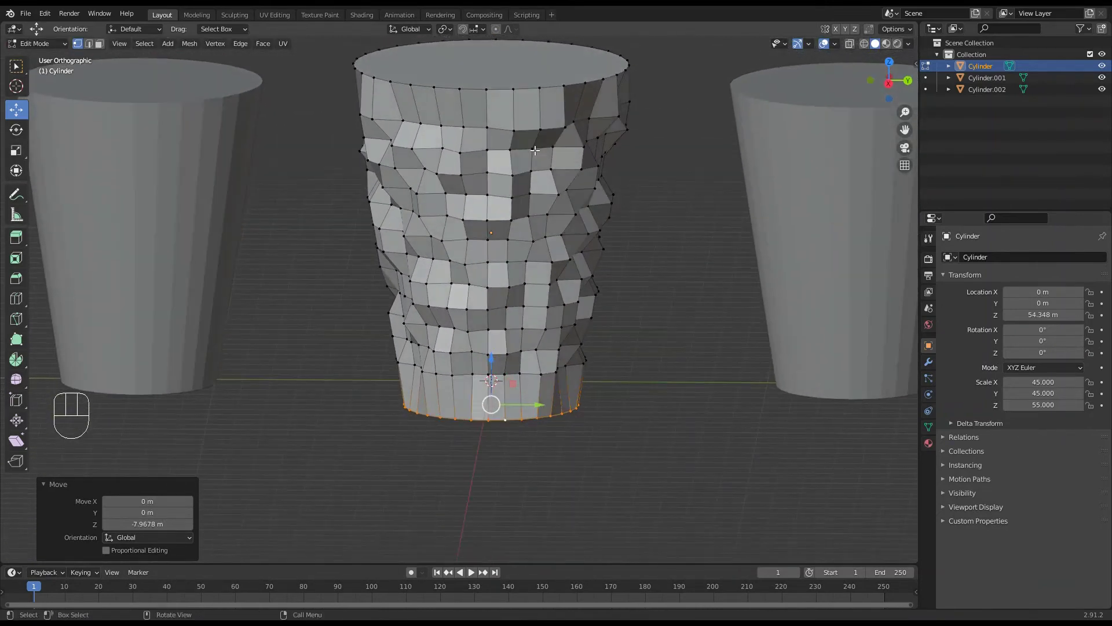
left_click(526, 90, "alt")
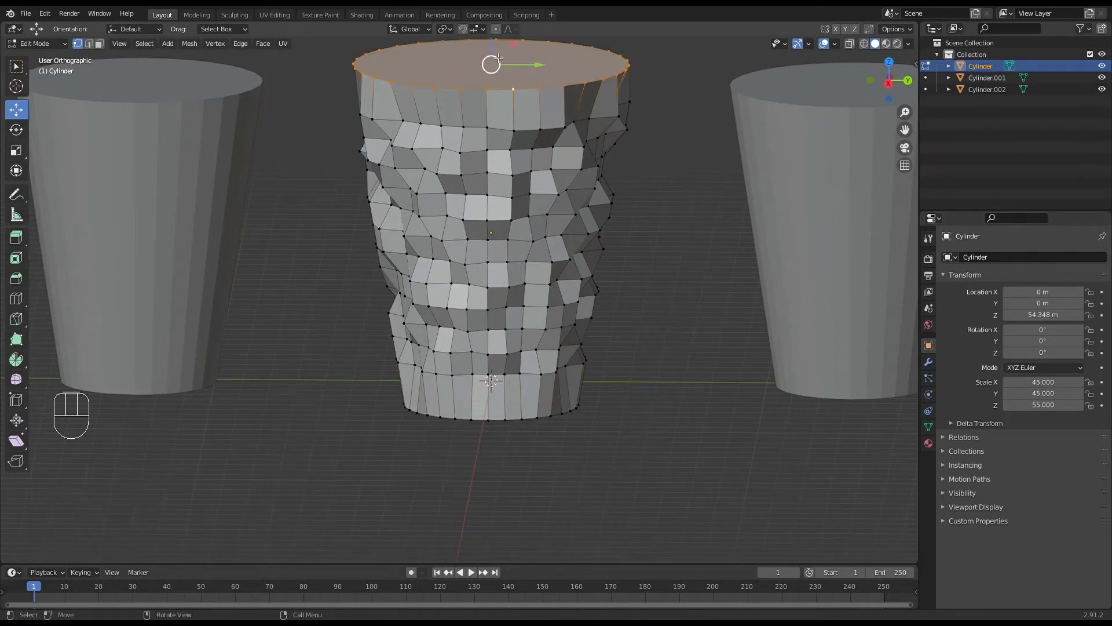
scroll(521, 86, "down", 1)
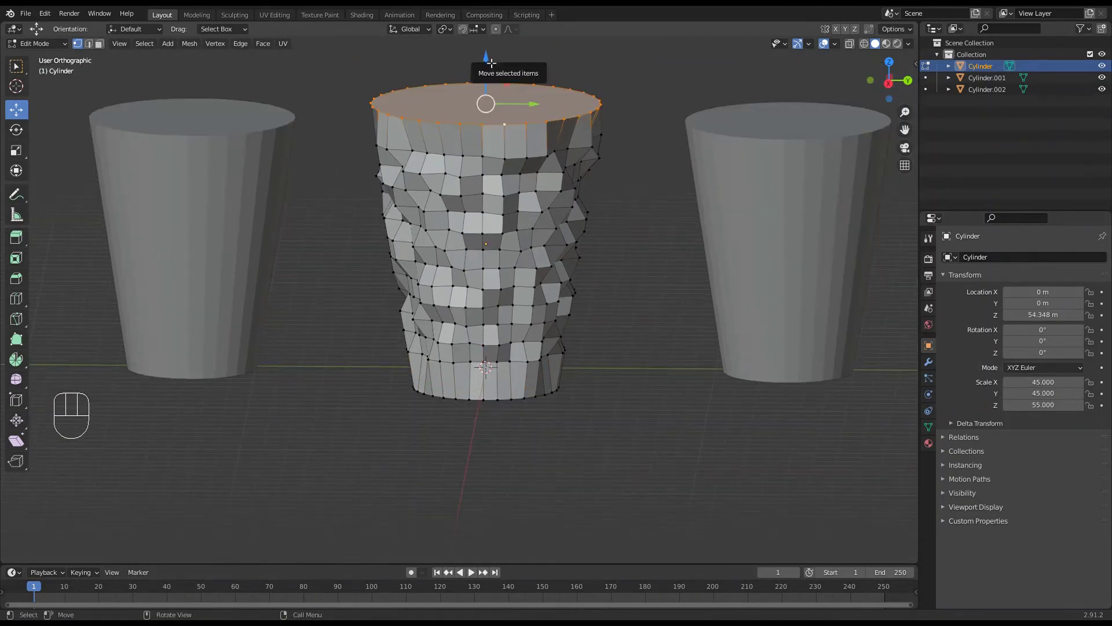
left_click_drag(487, 59, 486, 52)
middle_click_drag(520, 140, 455, 261)
scroll(522, 231, "down", 2)
key("Tab")
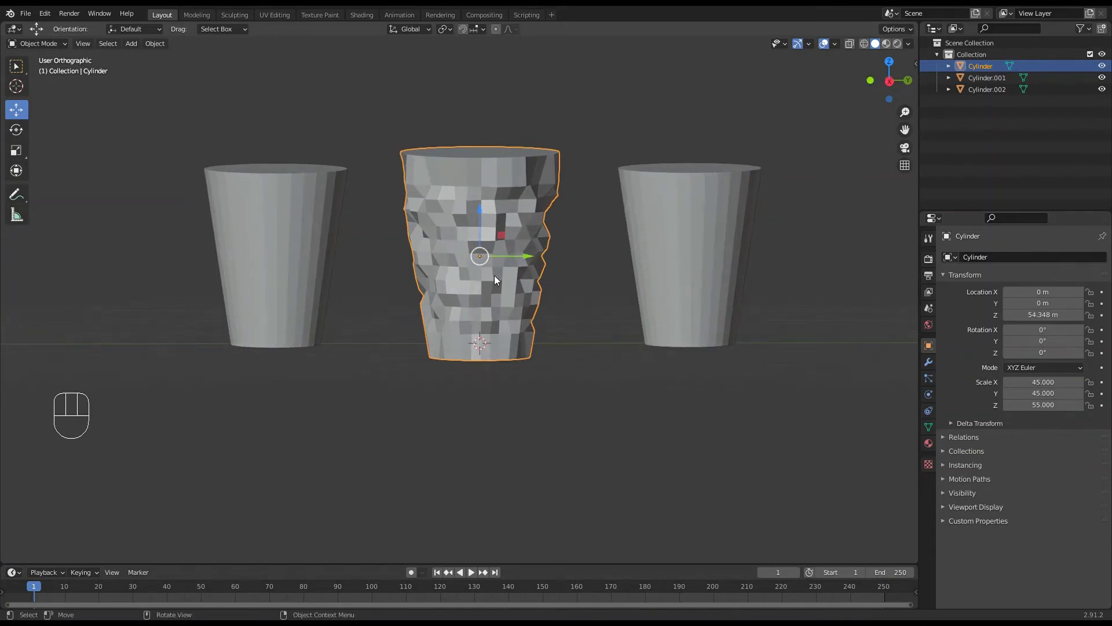
Step: Set the middle cup's Z dimension to 110 m
mouse_move(495, 276)
middle_mouse_down()
mouse_move(513, 265)
mouse_move(495, 267)
mouse_move(503, 272)
middle_mouse_up()
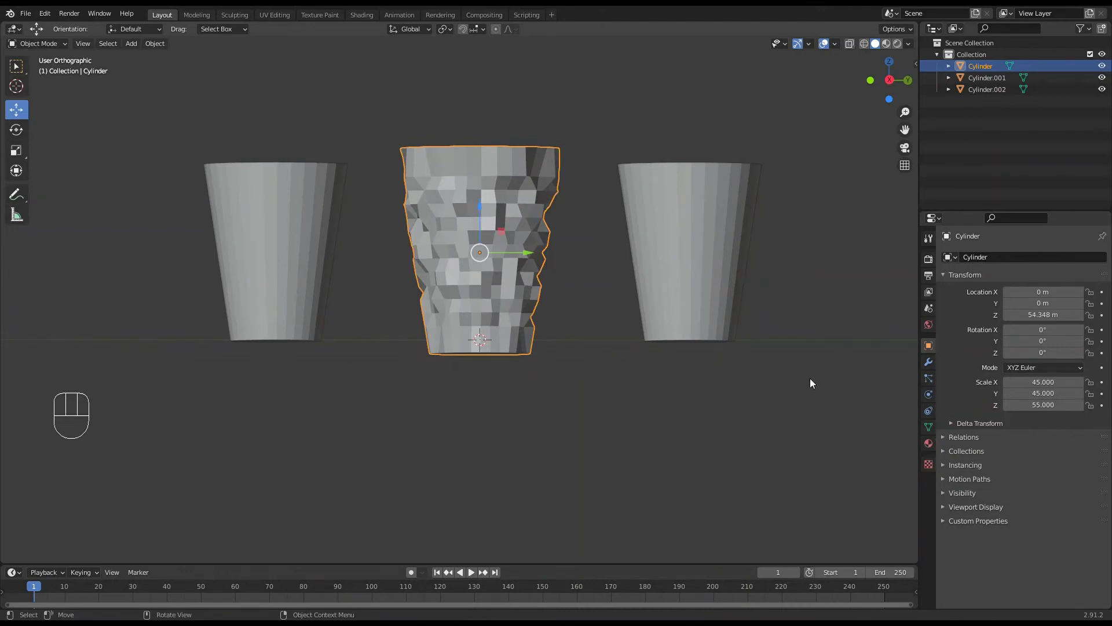
key("n")
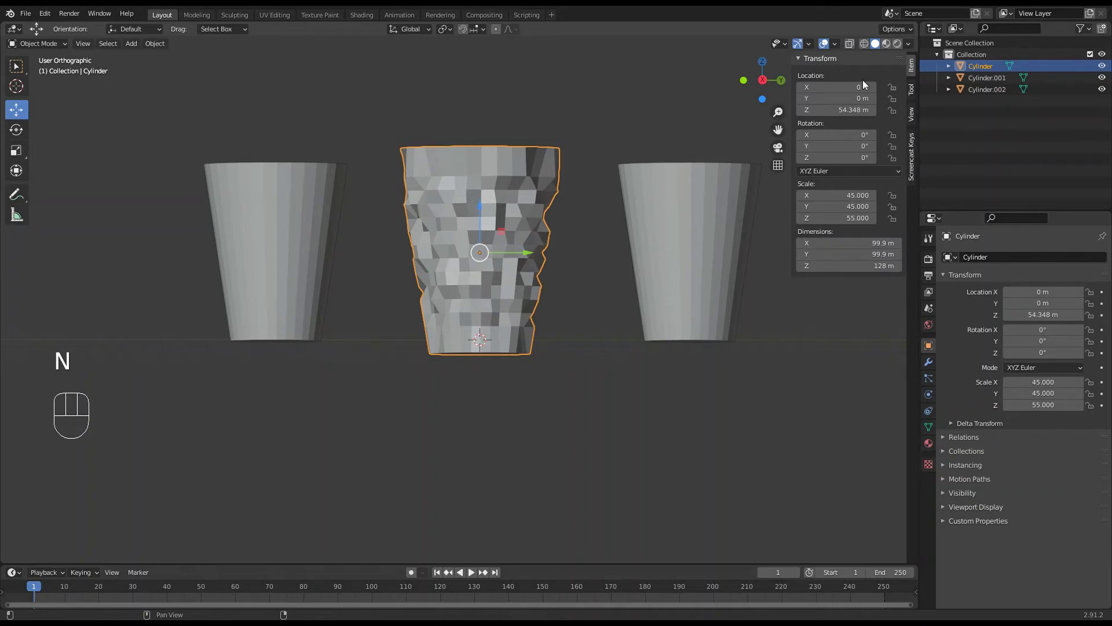
left_click(857, 267)
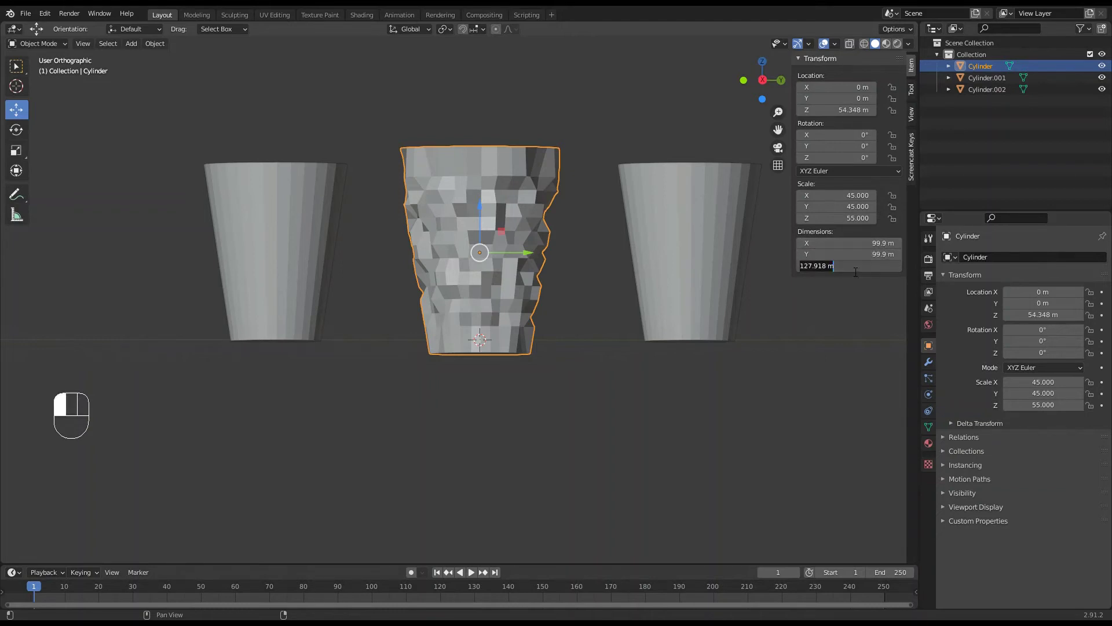
type("110")
key("Return")
Step: Select the smooth cup on the positive Y side of the faceted one and enter Edit Mode on it
middle_click_drag(717, 284, 473, 293)
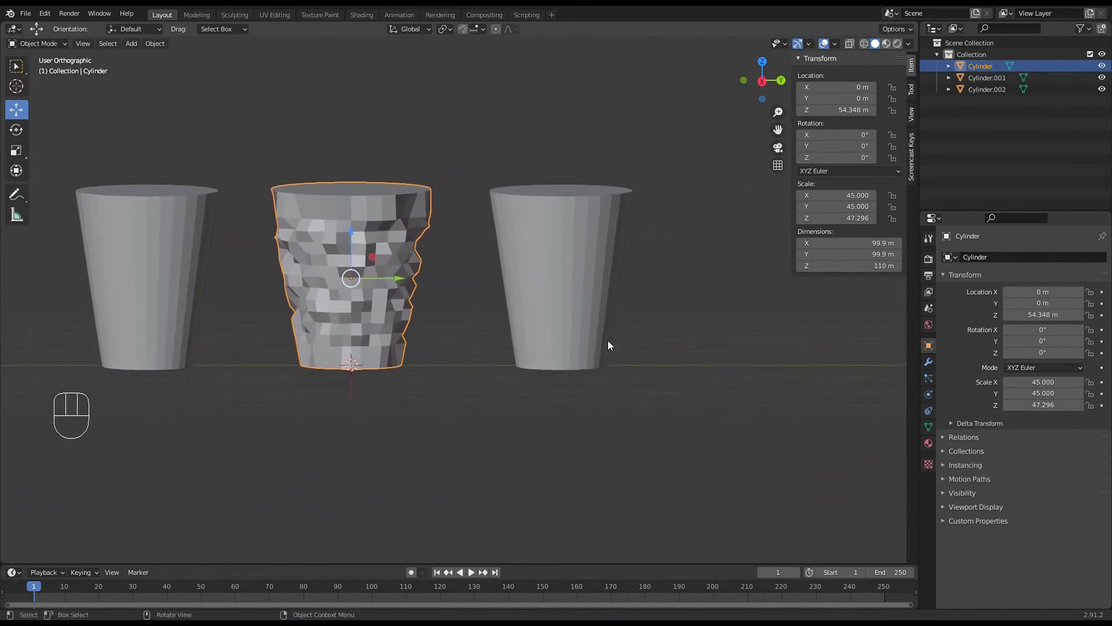
scroll(609, 339, "up", 2)
left_click(621, 277)
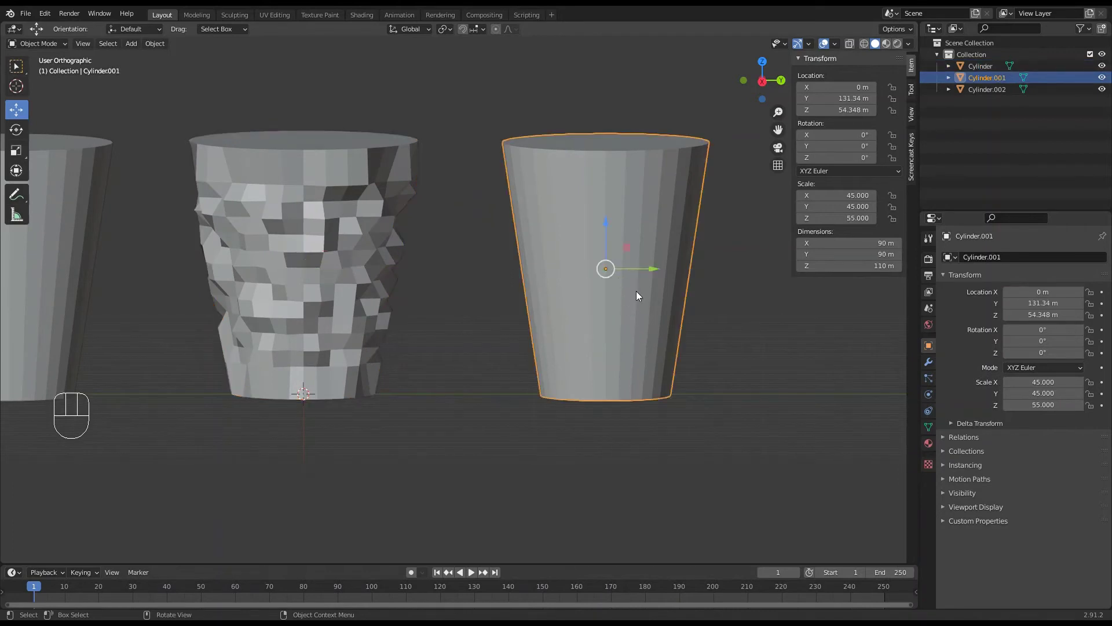
middle_click_drag(636, 295, 557, 293, "shift")
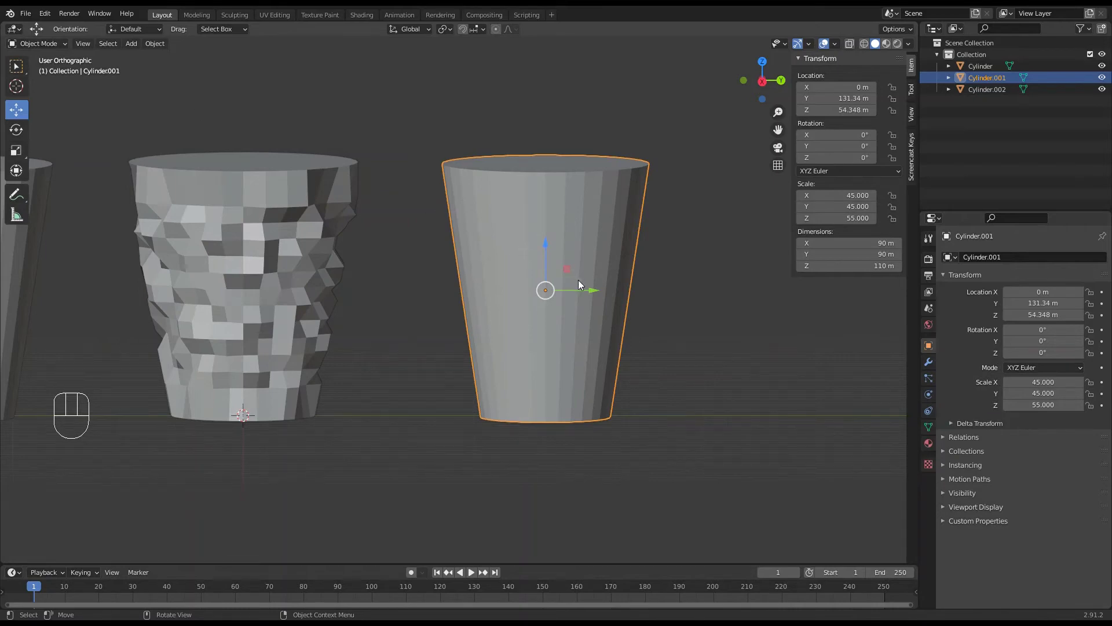
key("Tab")
middle_click_drag(611, 298, 590, 328)
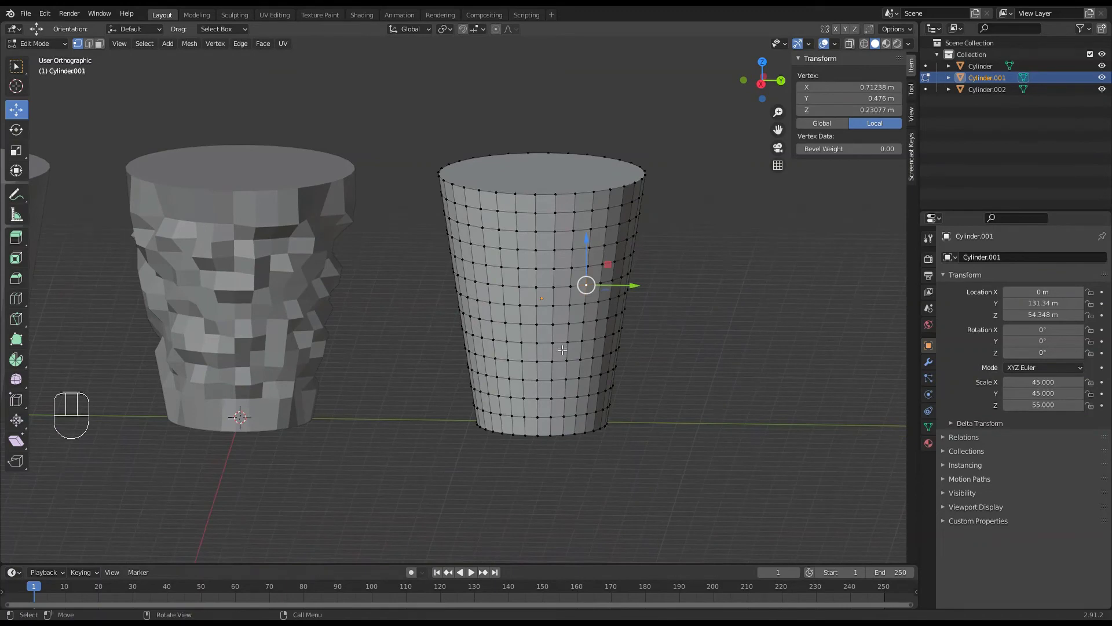
scroll(565, 336, "up", 2)
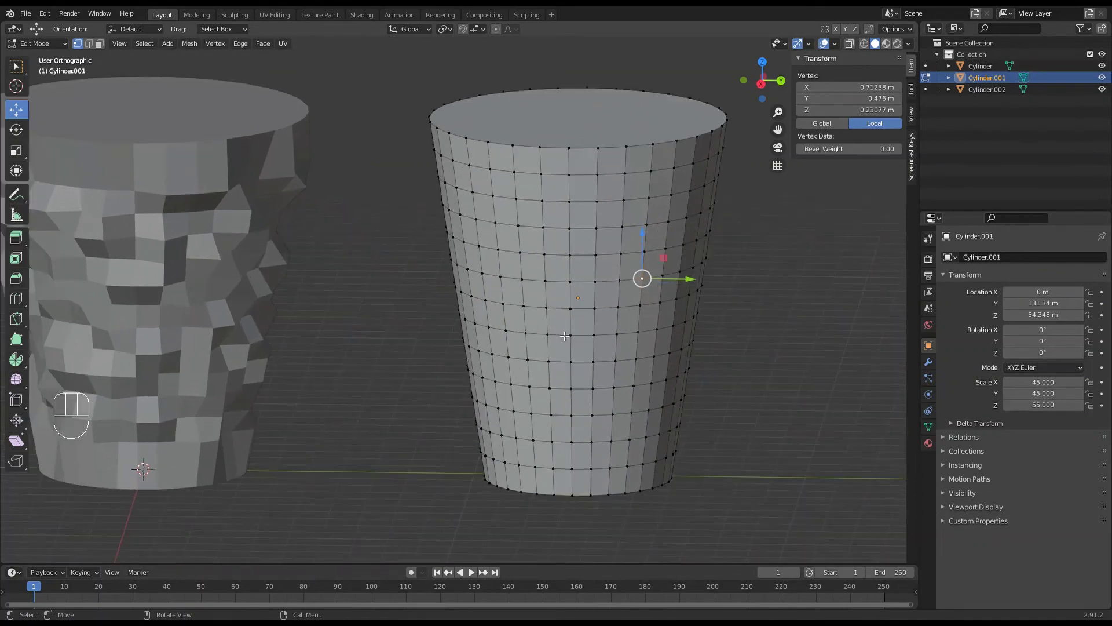
Step: Select all vertices of the smooth cup and apply Checker Deselect to keep alternating vertices selected
left_click(144, 43)
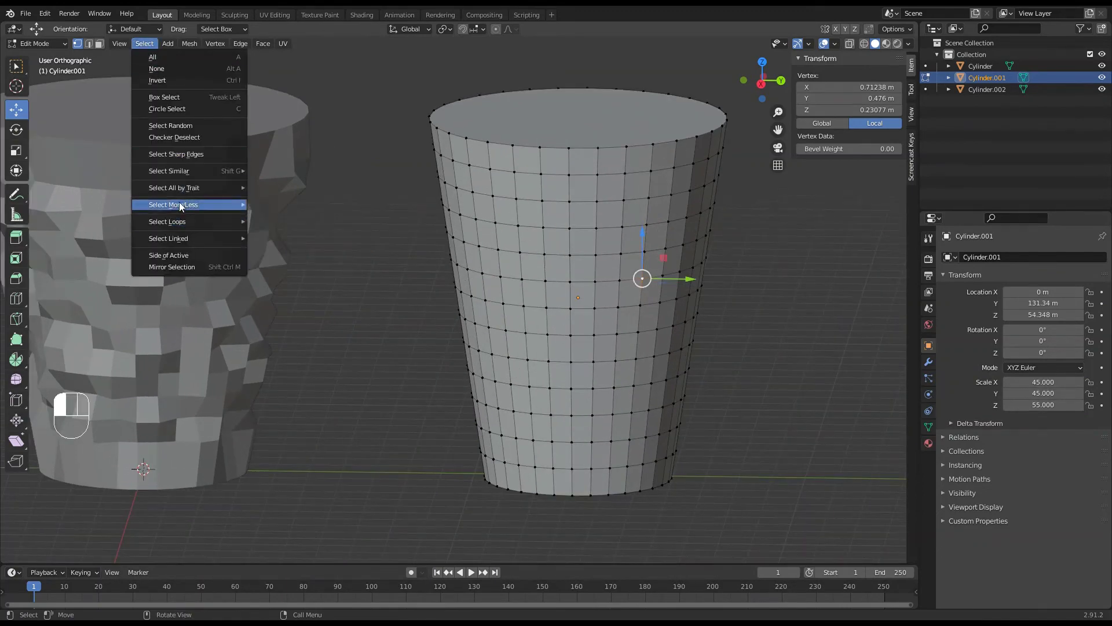
left_click(177, 138)
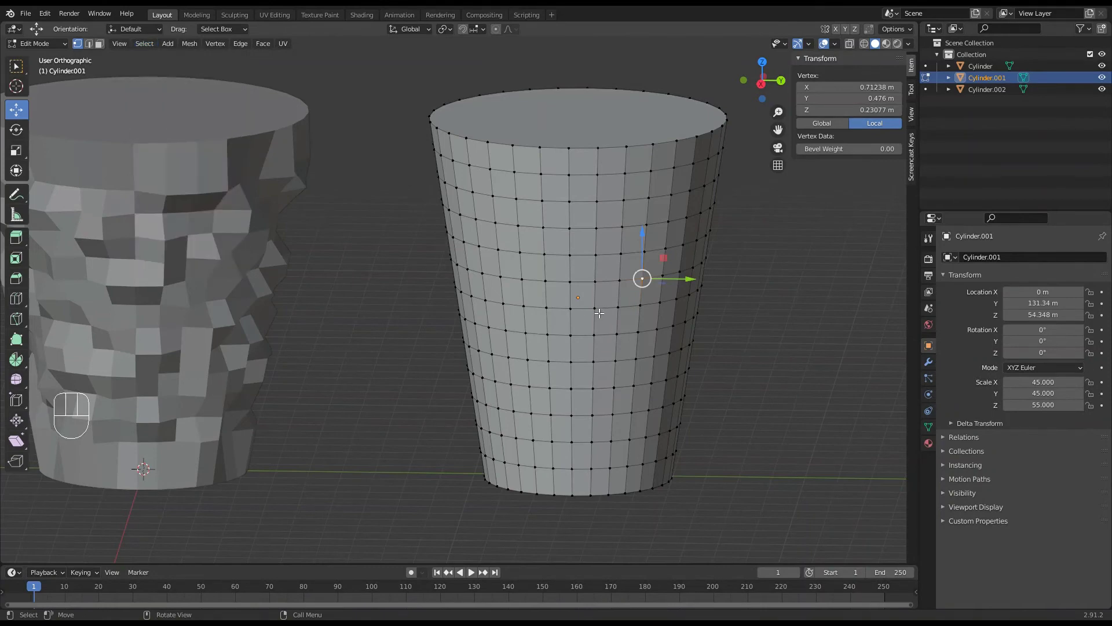
middle_click_drag(599, 313, 607, 294)
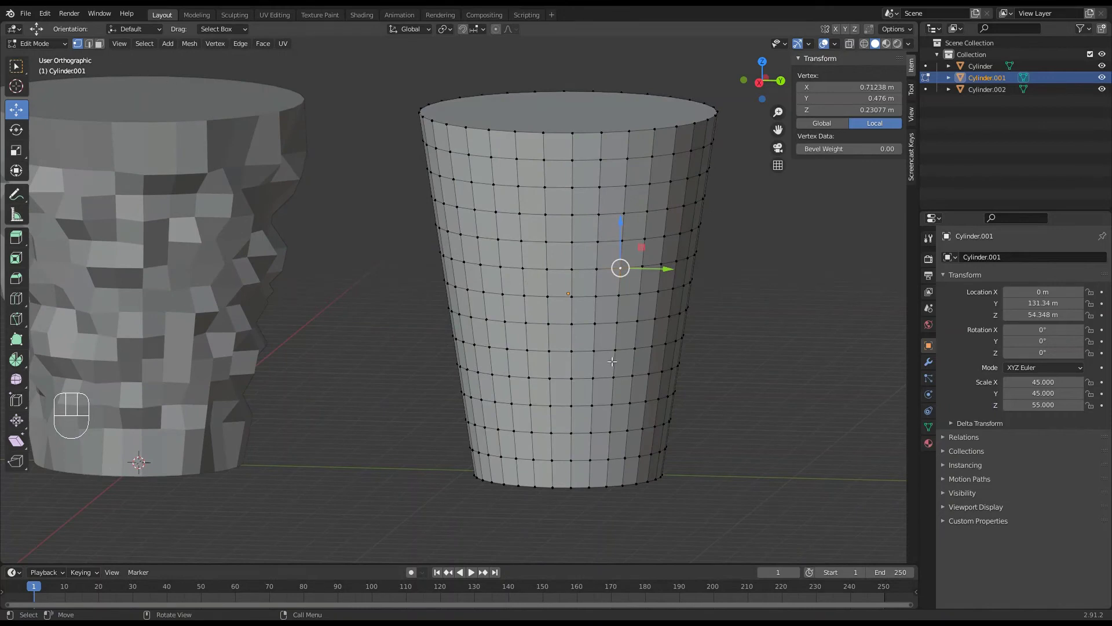
key("a")
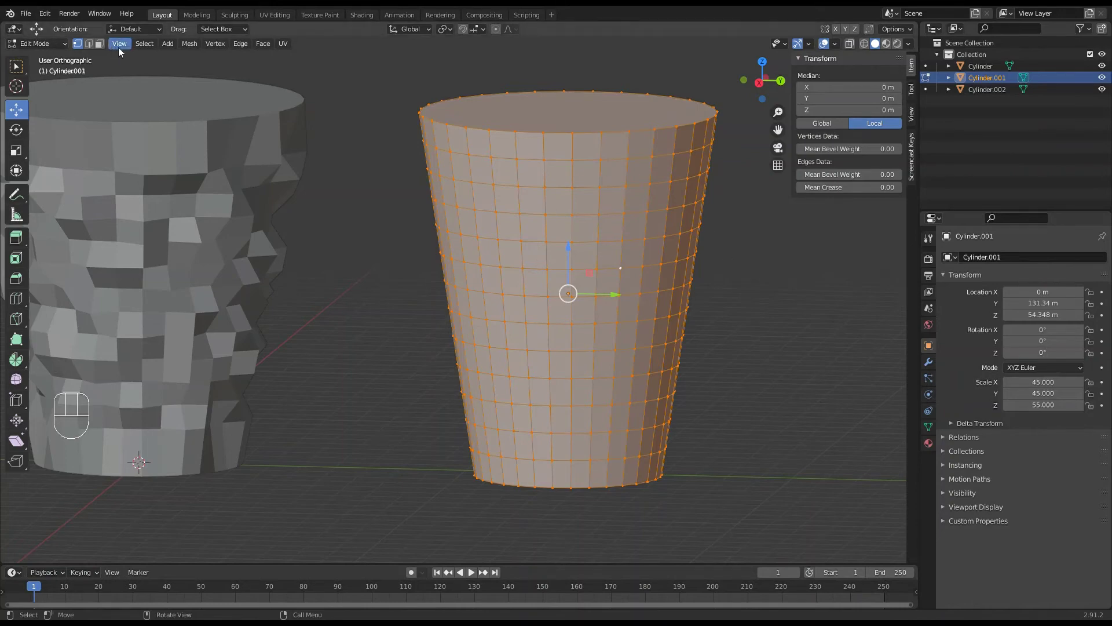
left_click(143, 46)
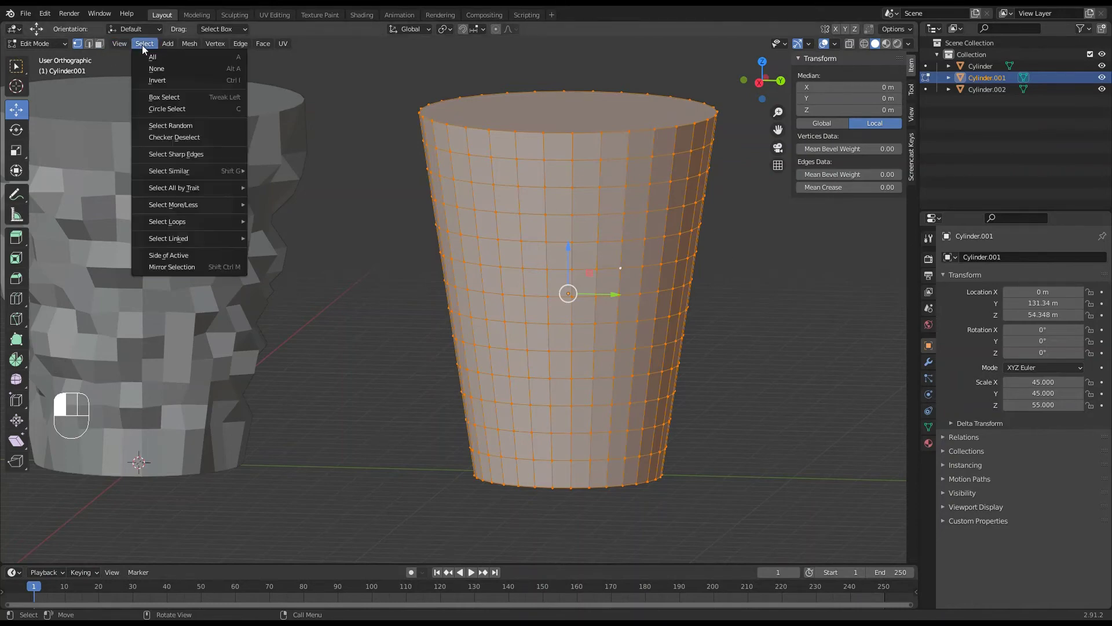
left_click(173, 137)
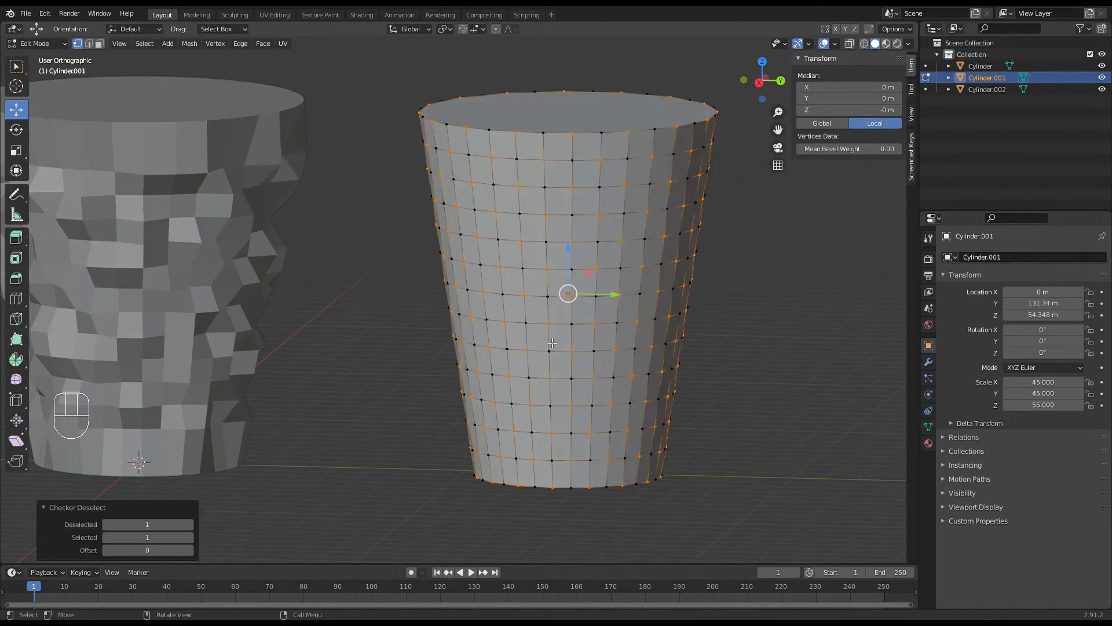
Step: Try Deselected values of 2 and 3 for Checker Deselect and restore the value to 1
middle_click_drag(557, 330, 539, 473)
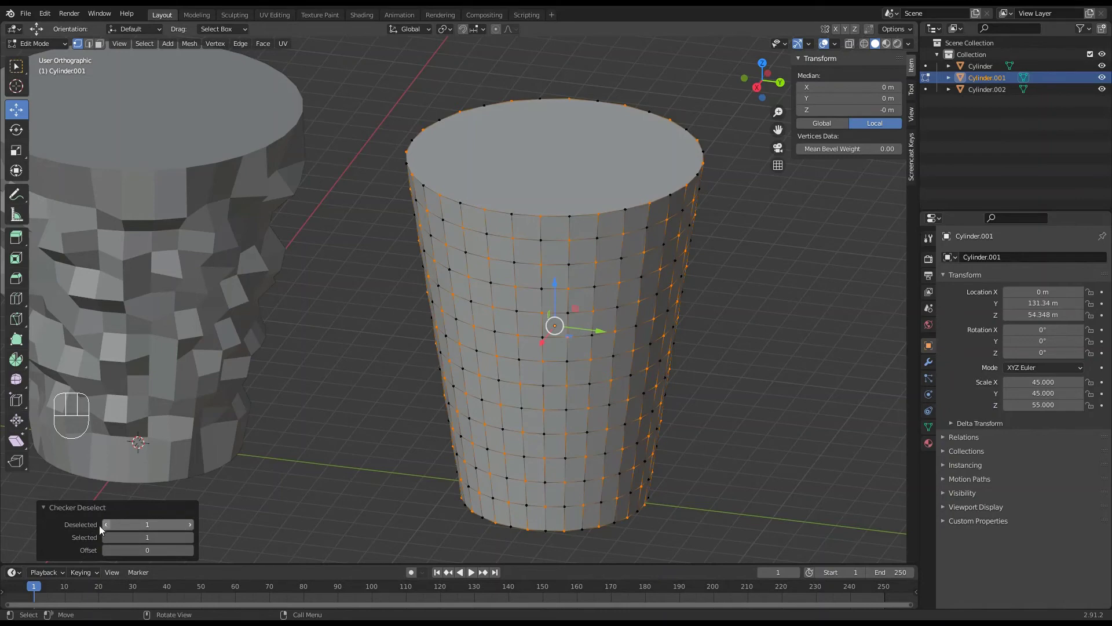
left_click(188, 524)
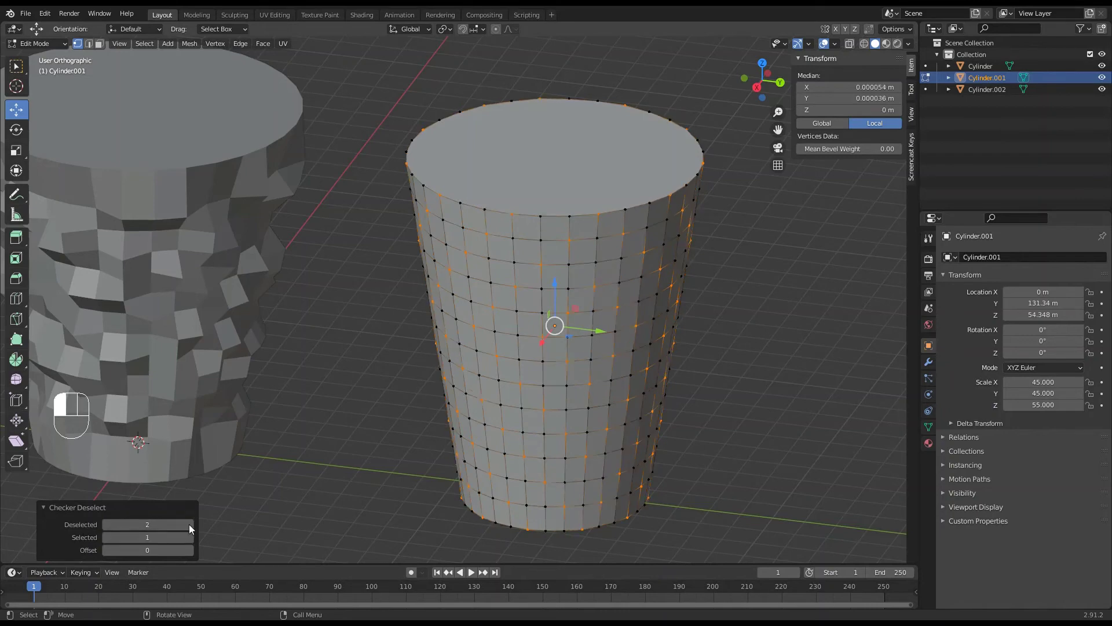
left_click(188, 524)
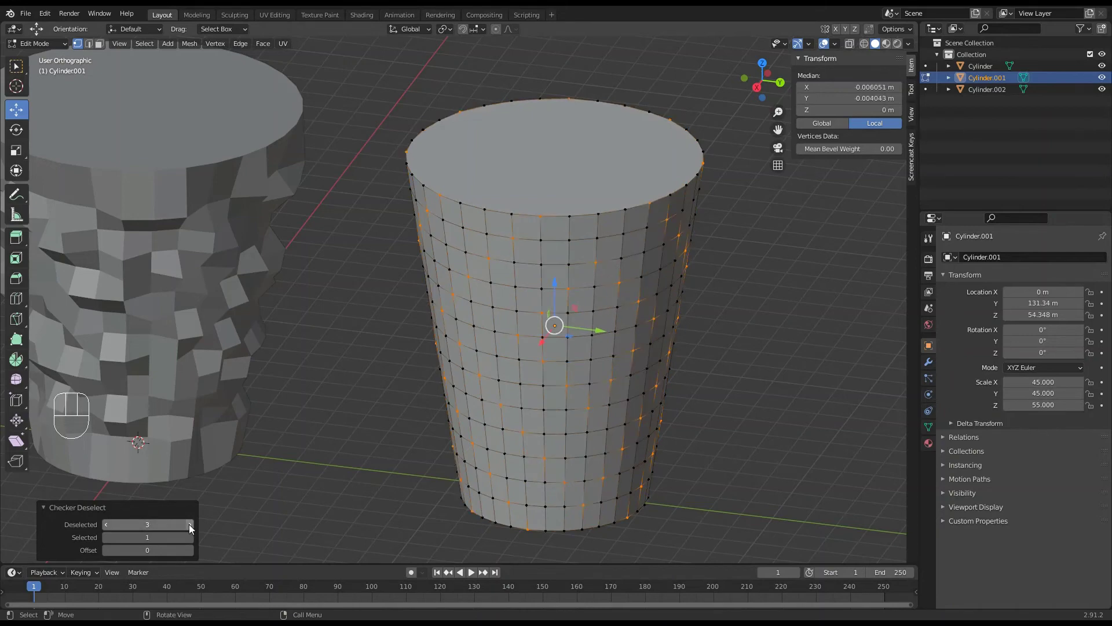
left_click(106, 524)
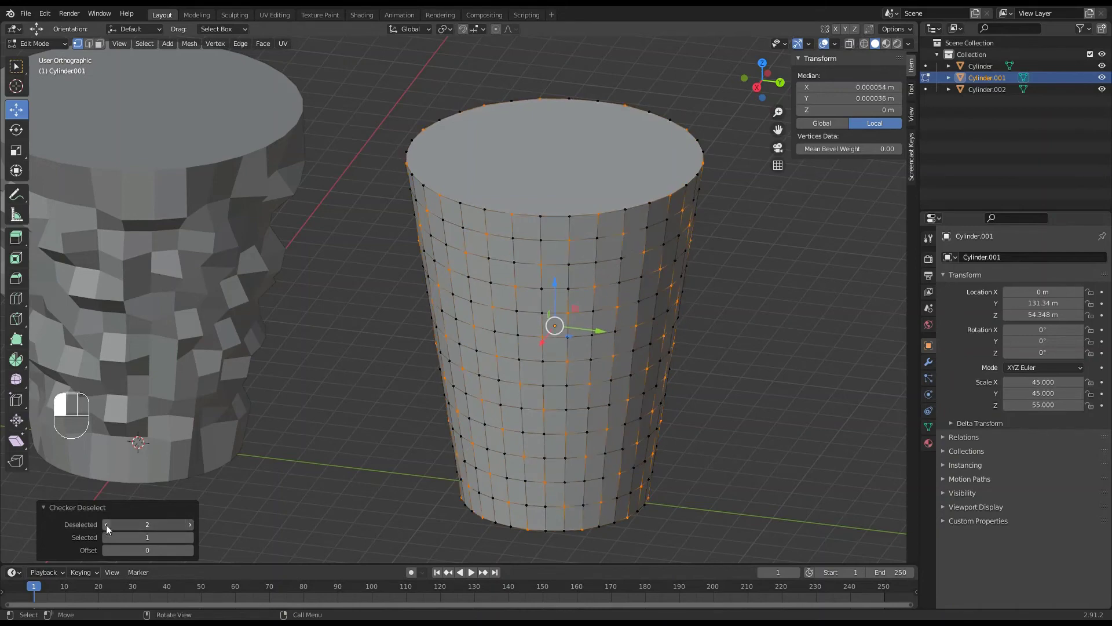
left_click(106, 524)
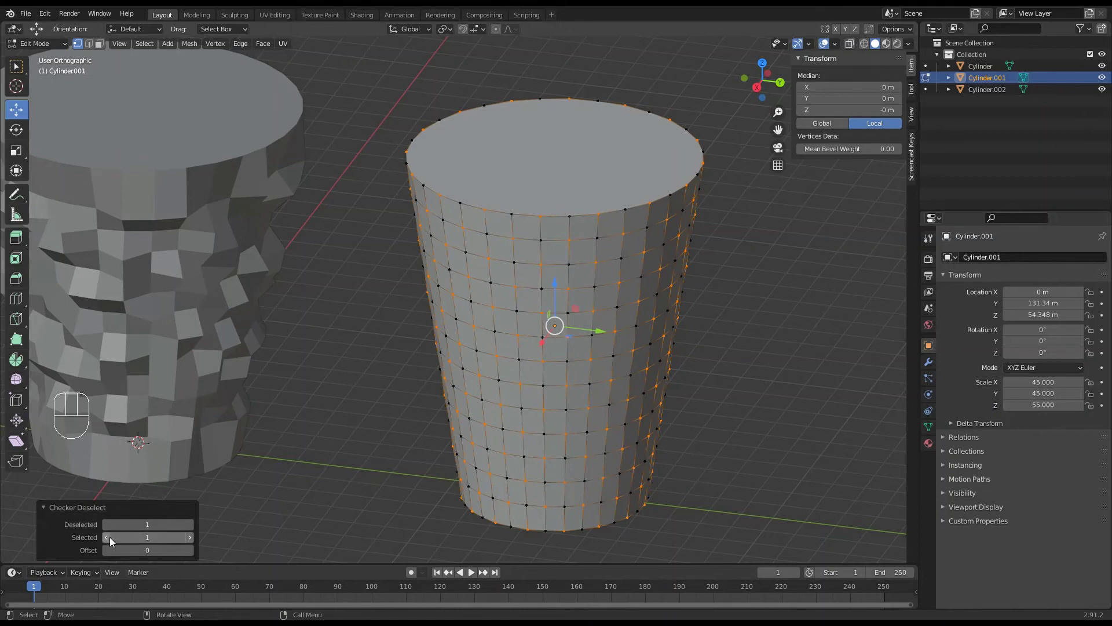
Step: Try scaling the alternating vertices outward to about 1.146 in X and Y with the Z axis locked, and undo the scaling
middle_click_drag(475, 421, 518, 341)
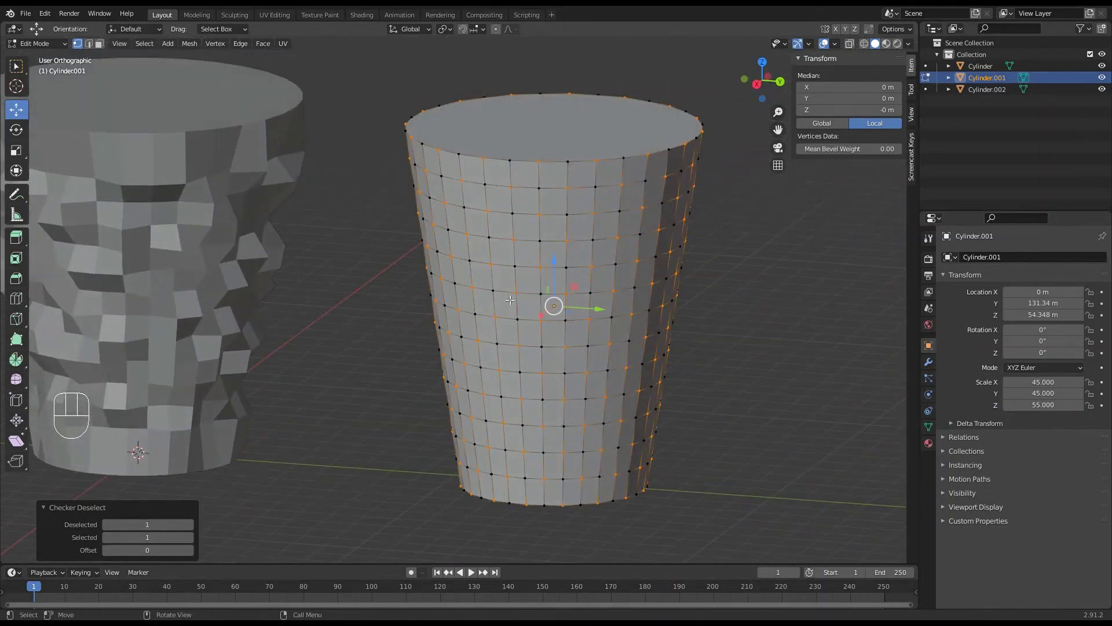
middle_click_drag(589, 288, 599, 278)
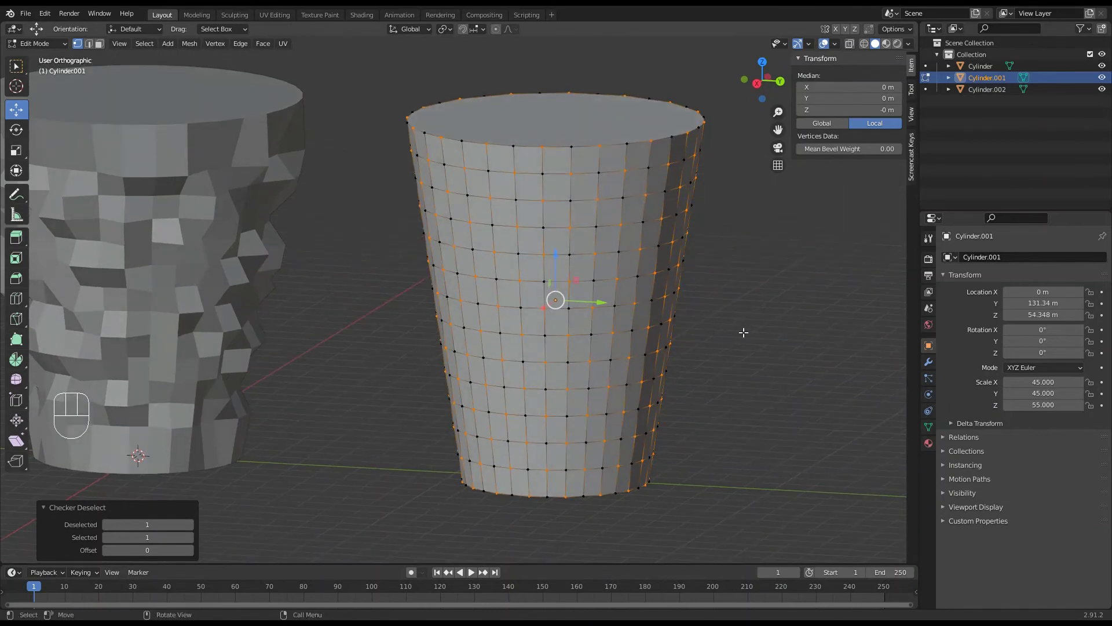
key("s")
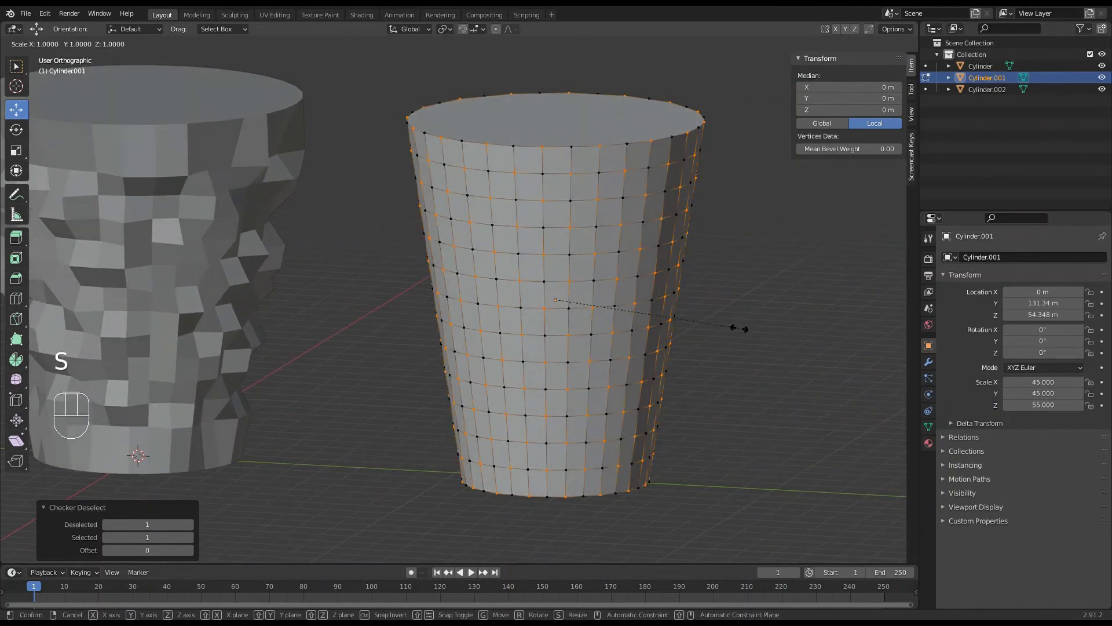
key("shift+z")
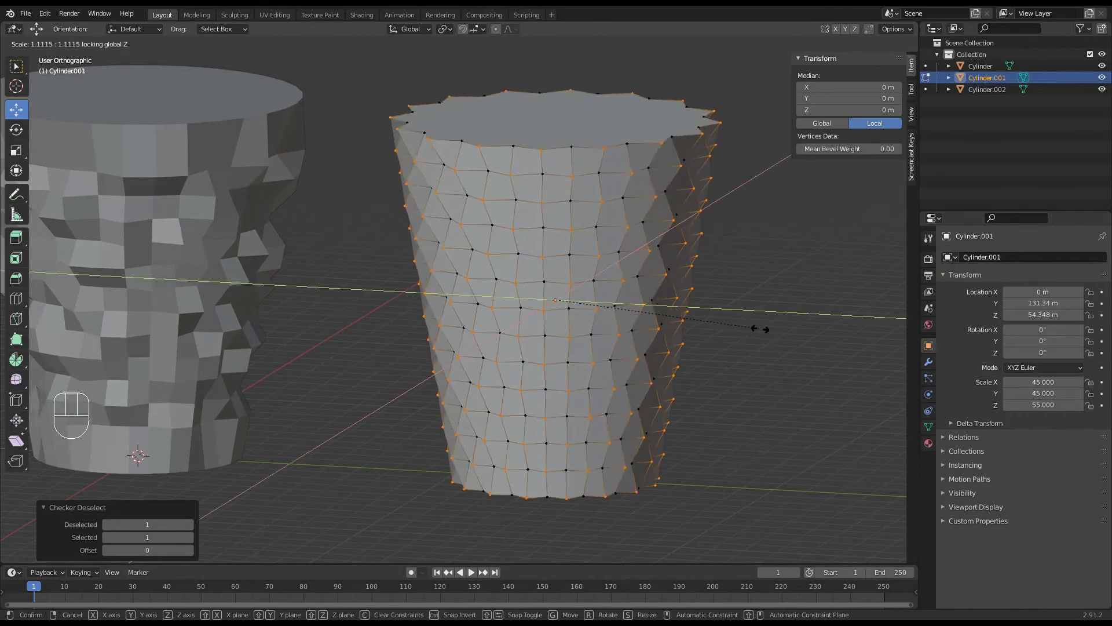
left_click(765, 328)
middle_click_drag(665, 252, 655, 278)
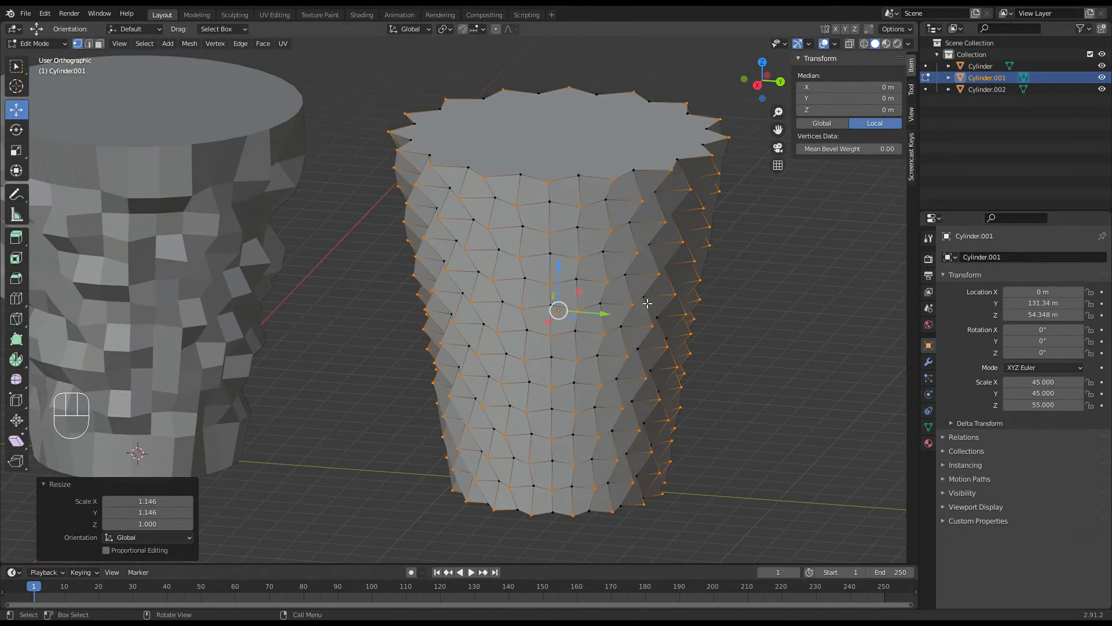
key("ctrl")
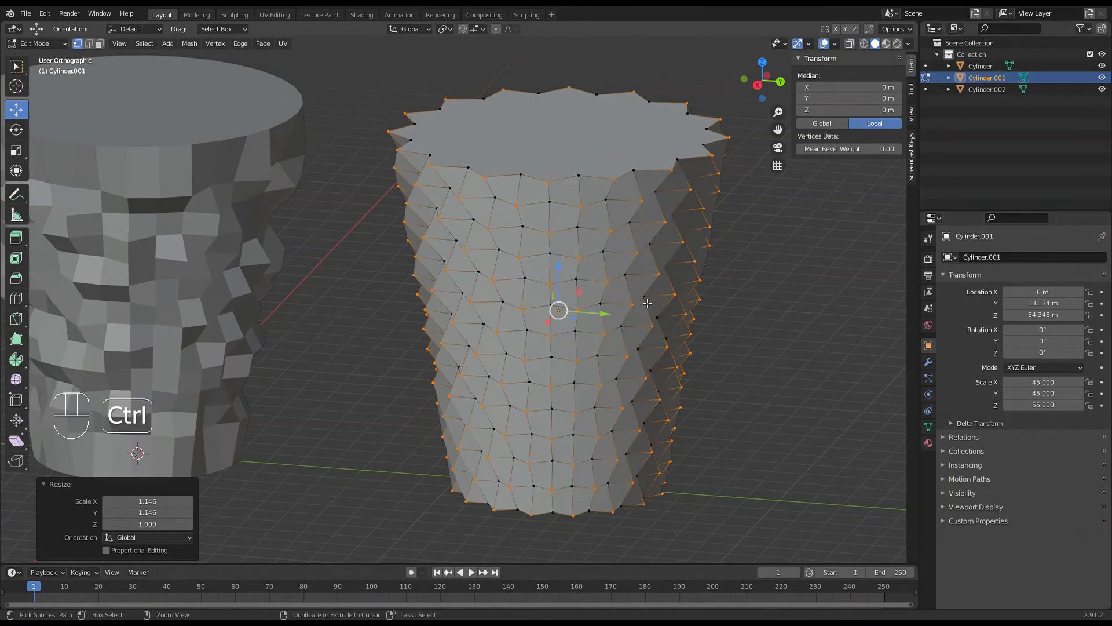
key("ctrl+z")
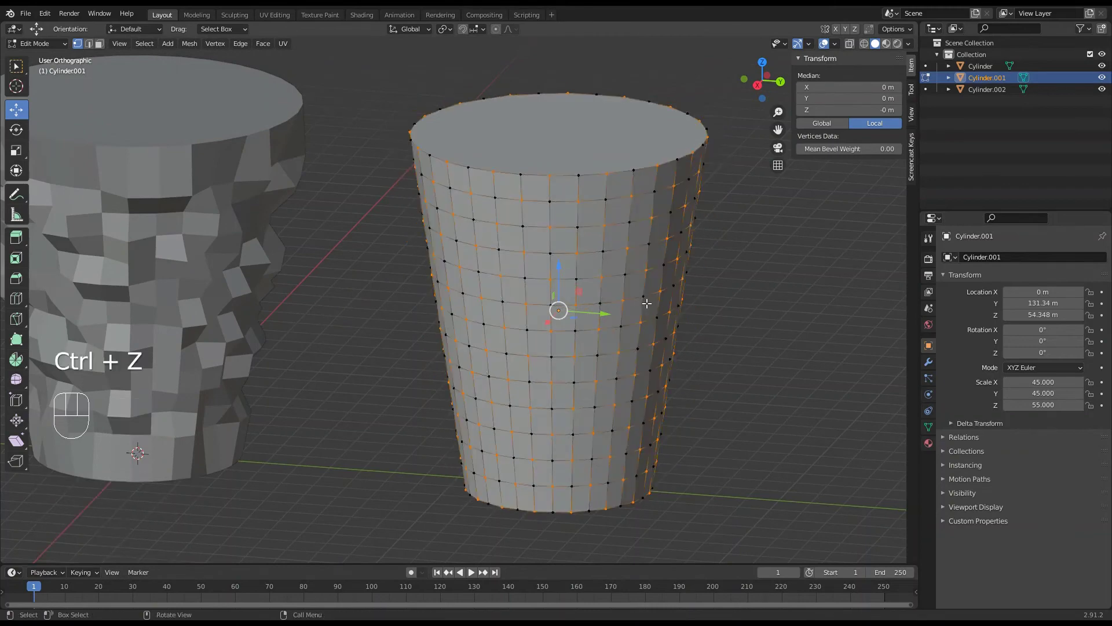
Step: Add the cup's complete top rim and bottom edge loops to the alternating vertex selection
key("shift")
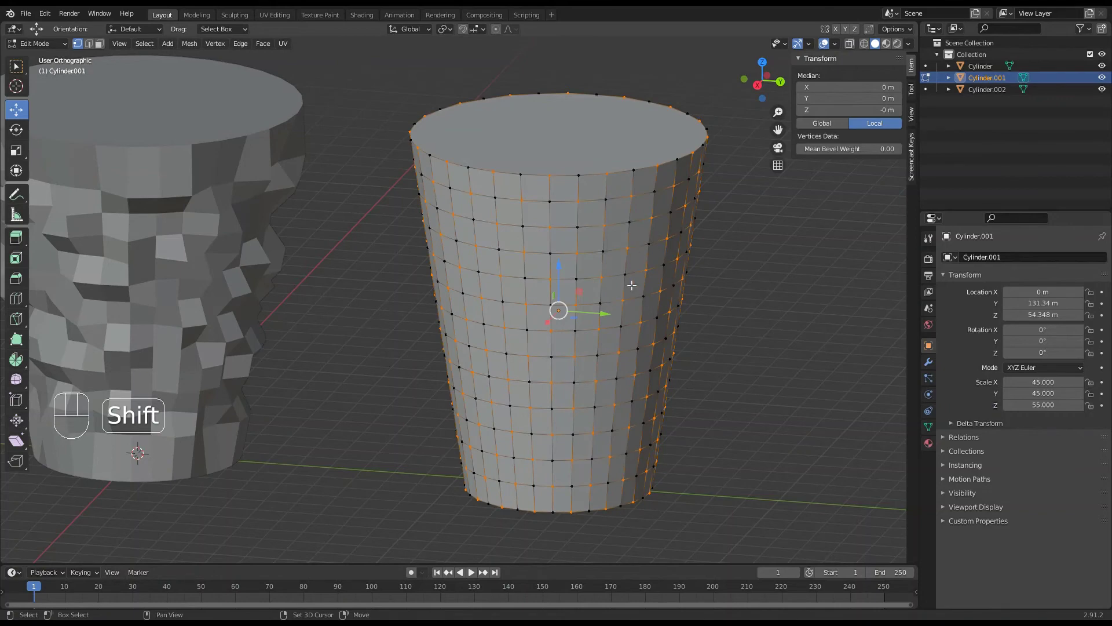
key("alt")
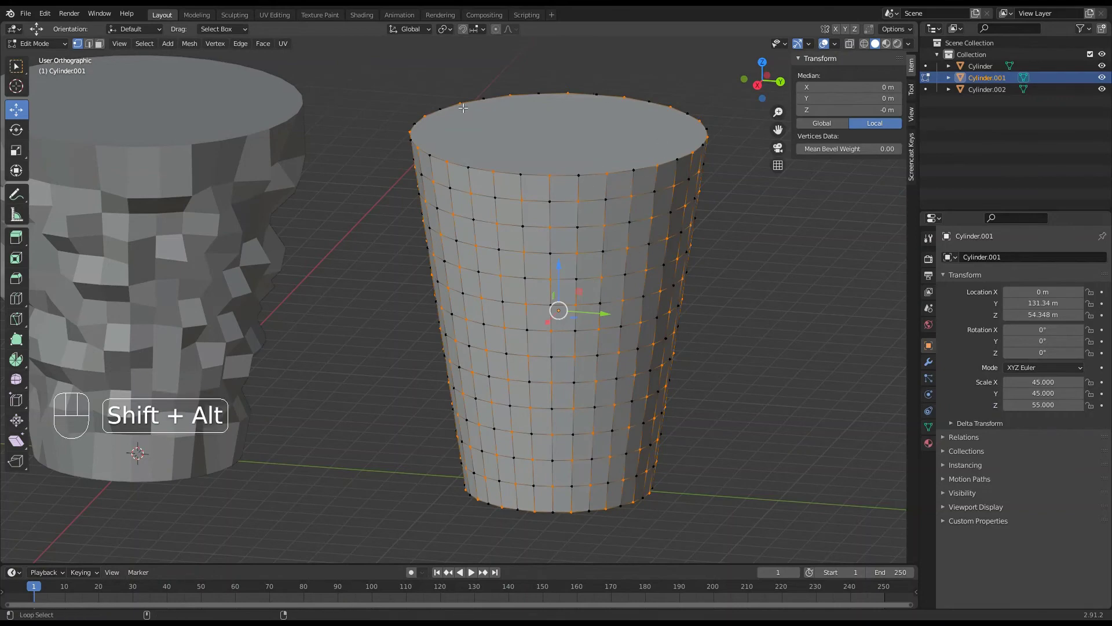
left_click(590, 179, "alt+shift")
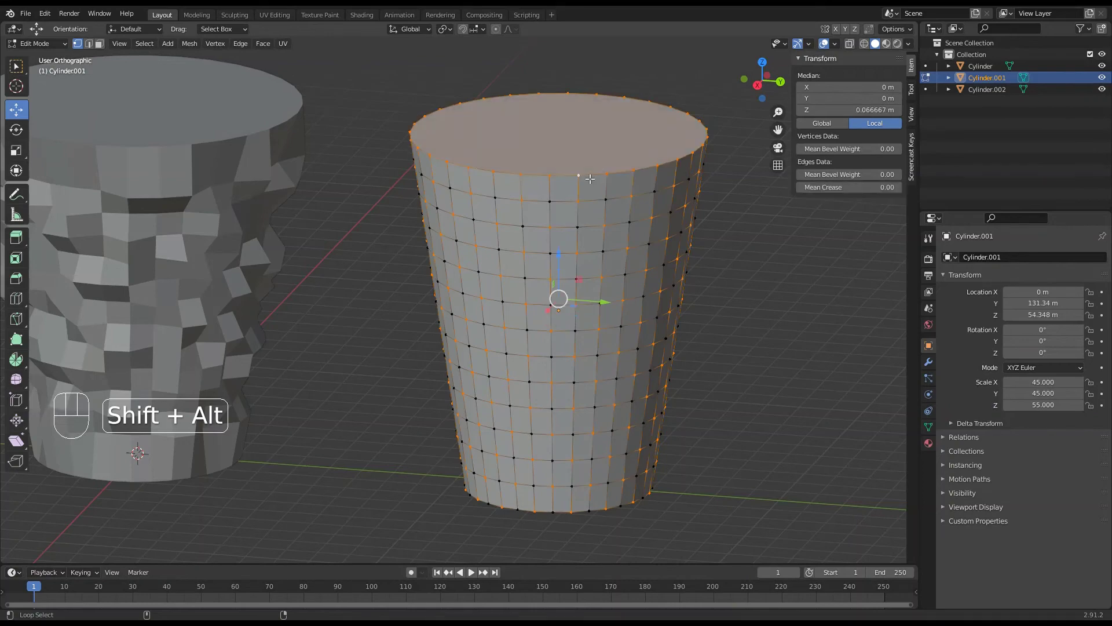
left_click(566, 510, "alt+shift")
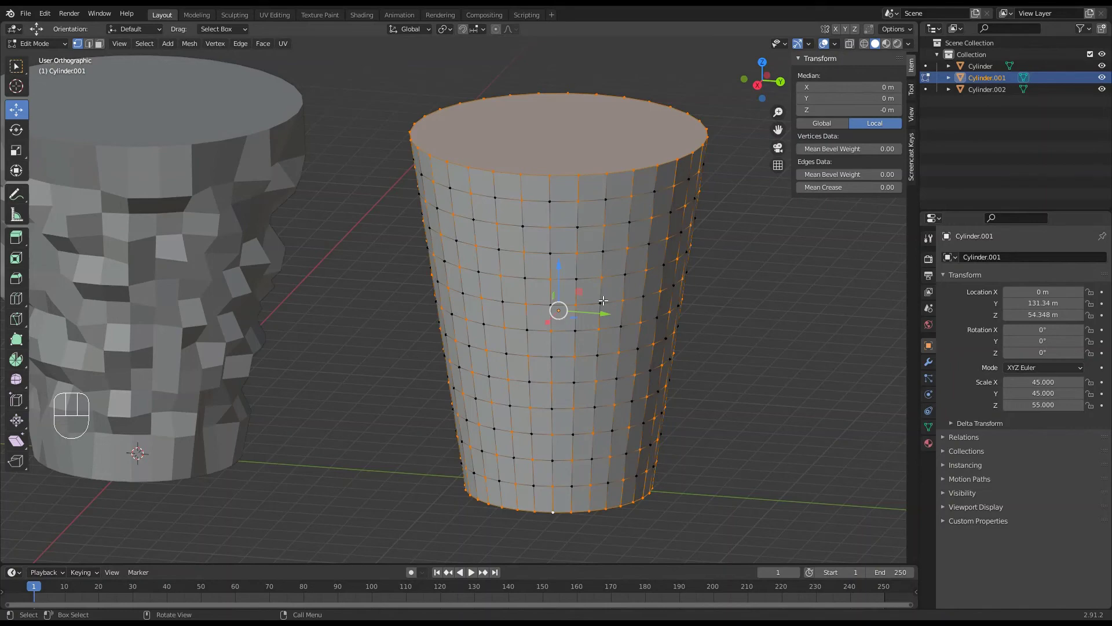
Step: Invert the vertex selection and scale the alternating vertices outward to about 1.133 in X and Y with the Z axis locked
key("ctrl+i")
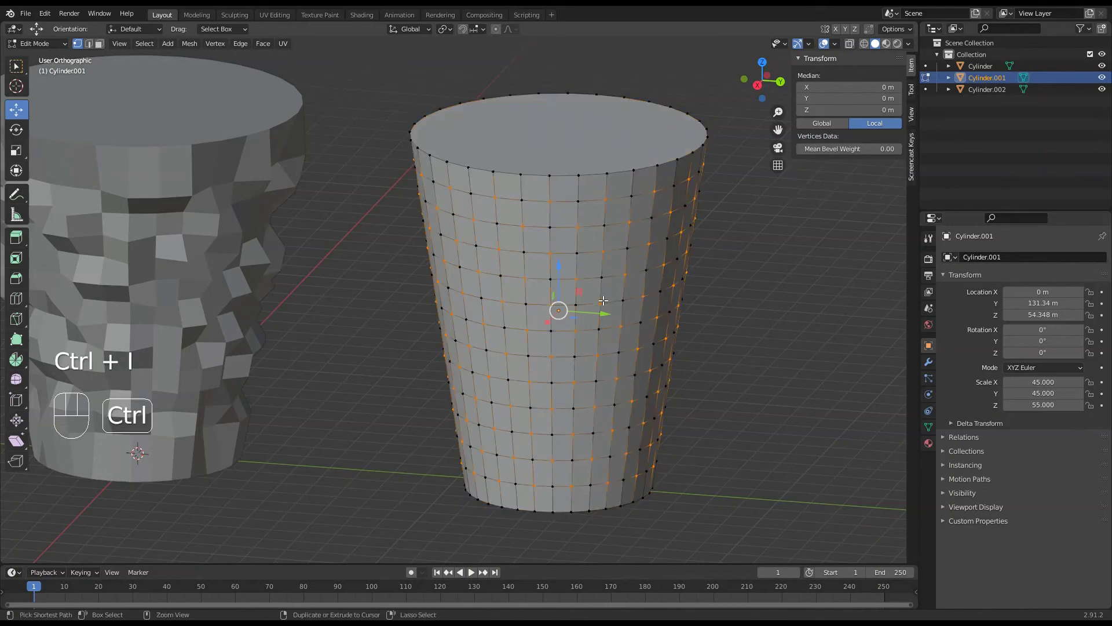
middle_click_drag(607, 296, 710, 304)
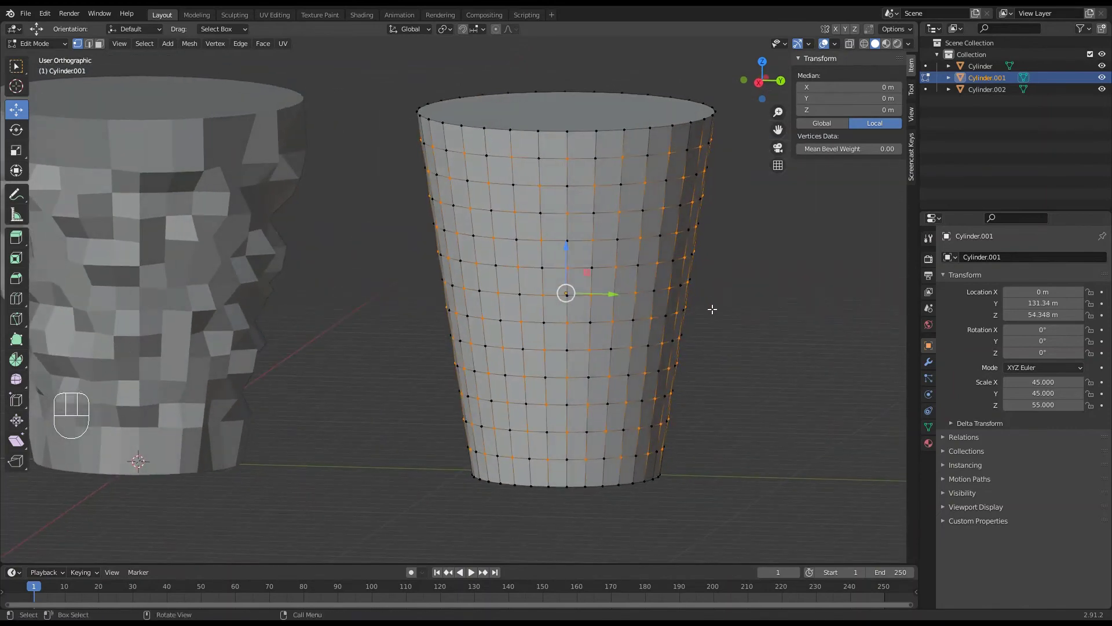
key("s")
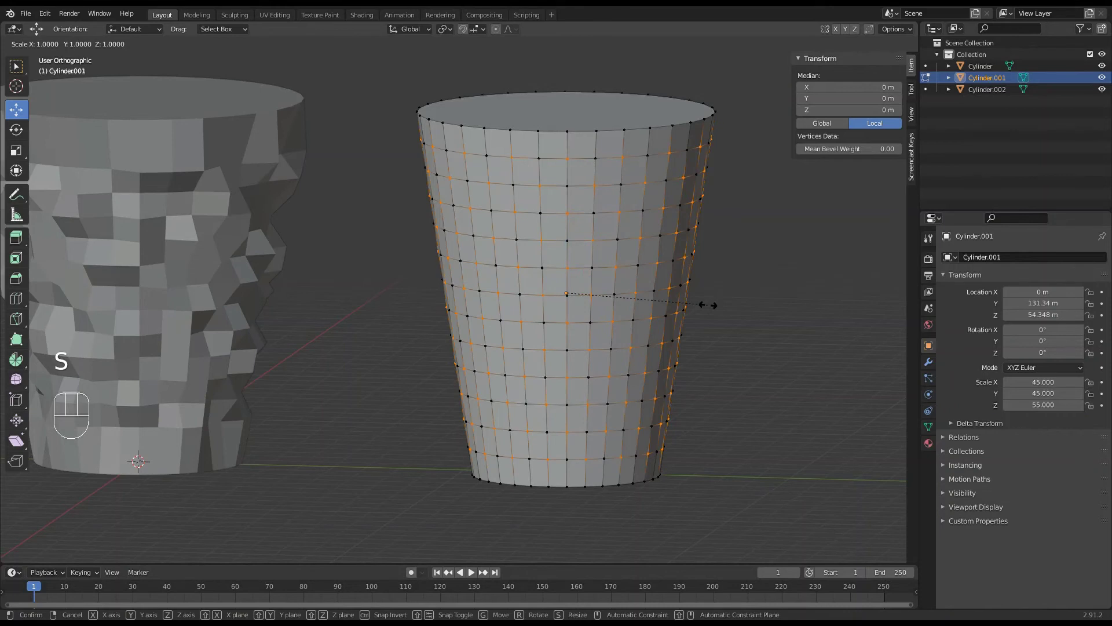
key("shift")
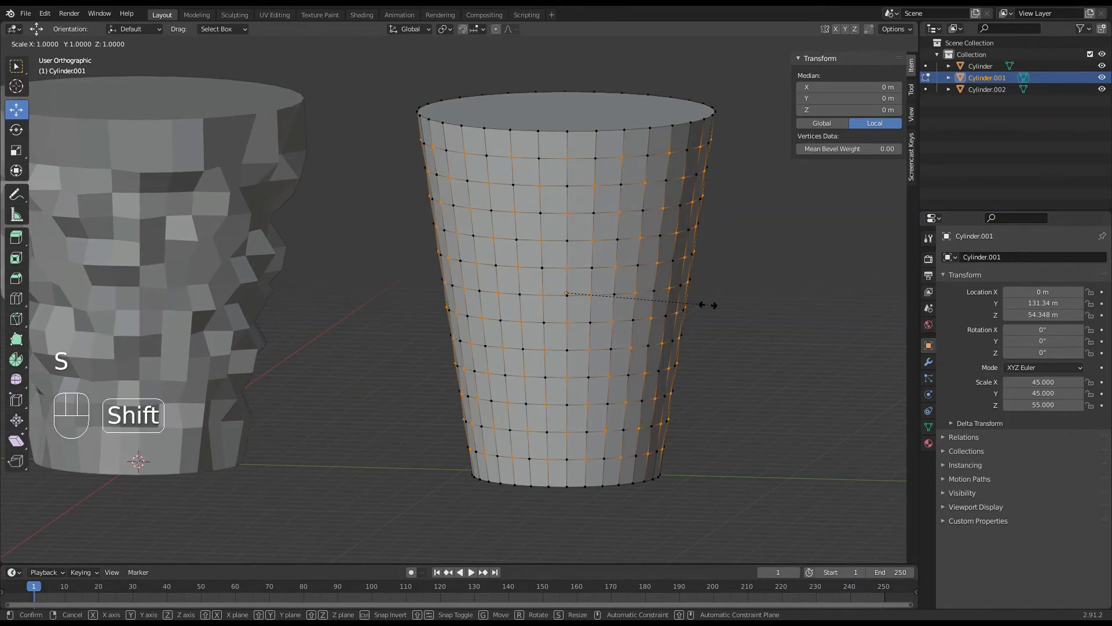
key("shift+z")
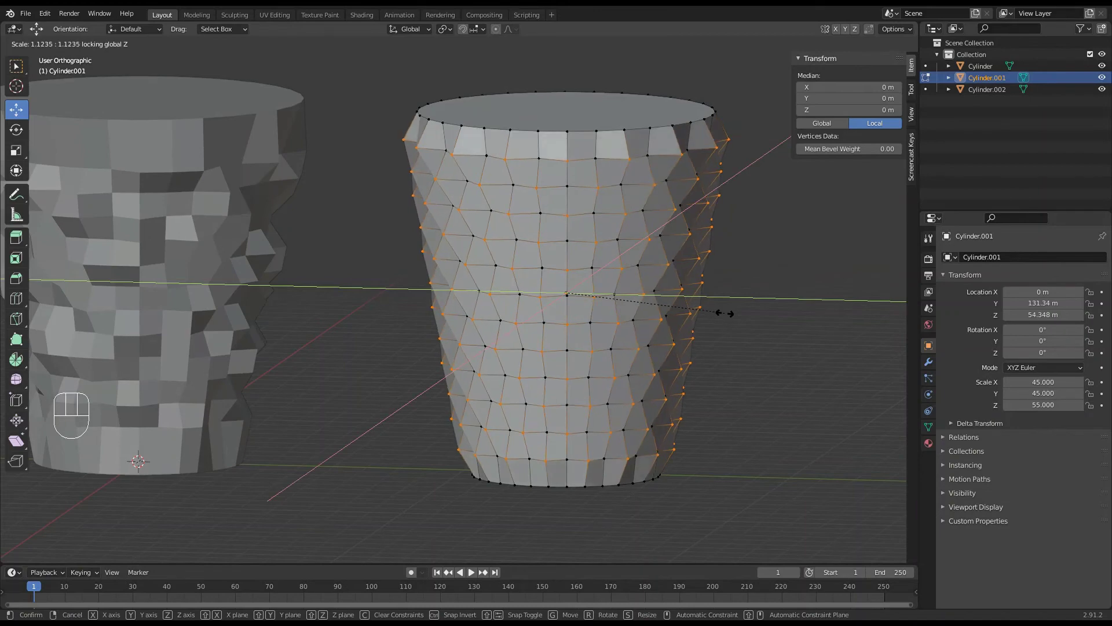
left_click(726, 315)
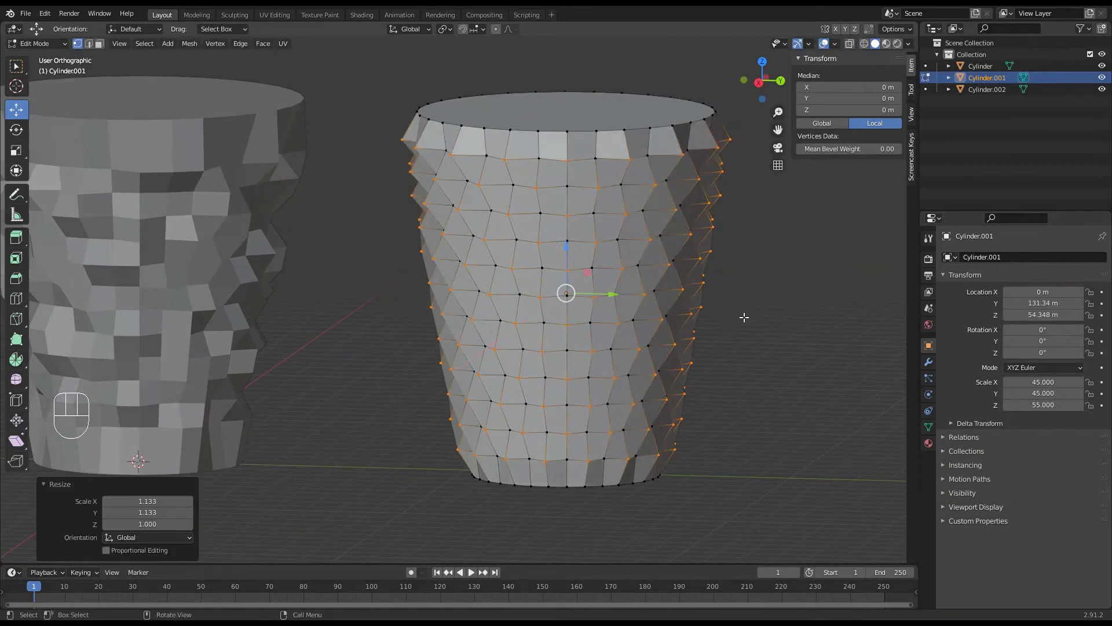
mouse_move(745, 315)
middle_mouse_down()
mouse_move(720, 293)
mouse_move(688, 288)
mouse_move(632, 308)
mouse_move(663, 328)
mouse_move(741, 319)
middle_mouse_up()
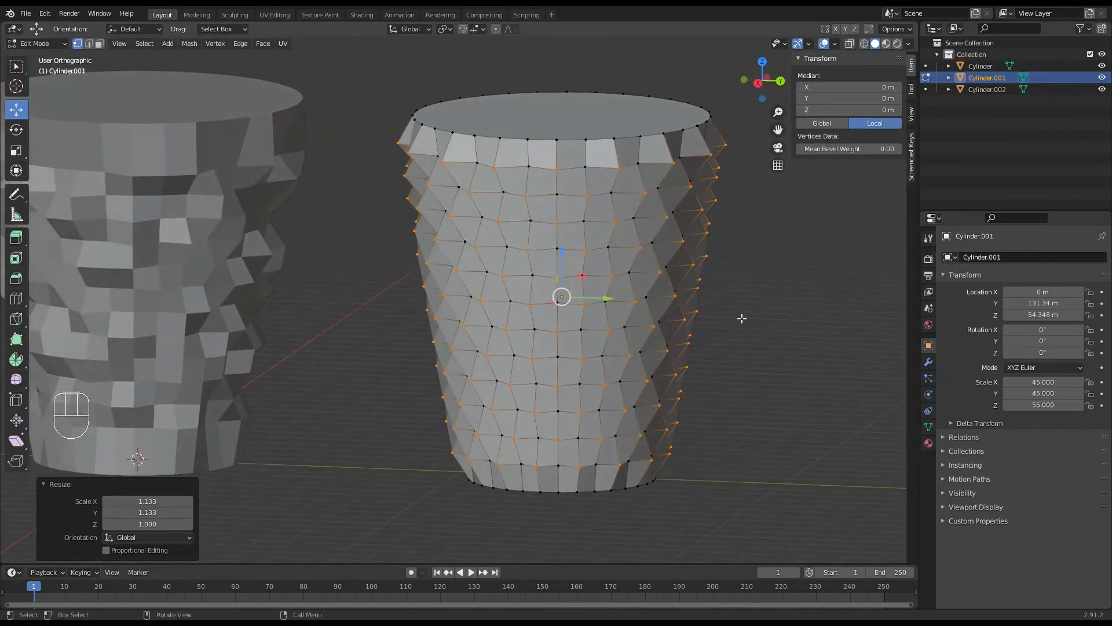
Step: Raise the cup's top rim loop by about 7.79 m and scale it outward to about 1.153
left_click(605, 145, "alt")
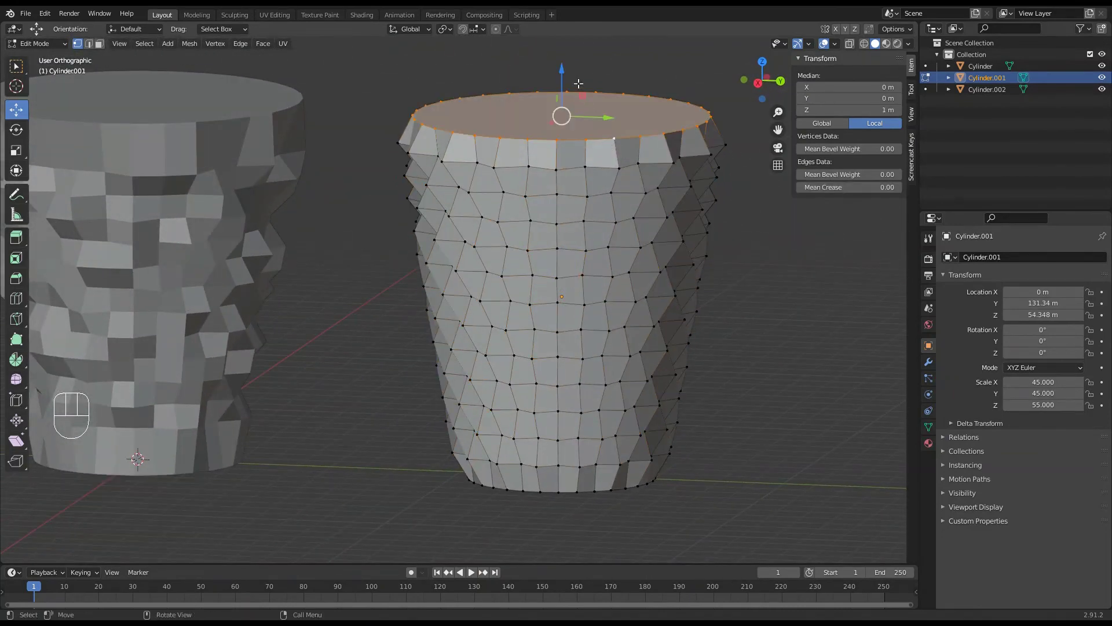
left_click_drag(564, 75, 571, 49)
key("s")
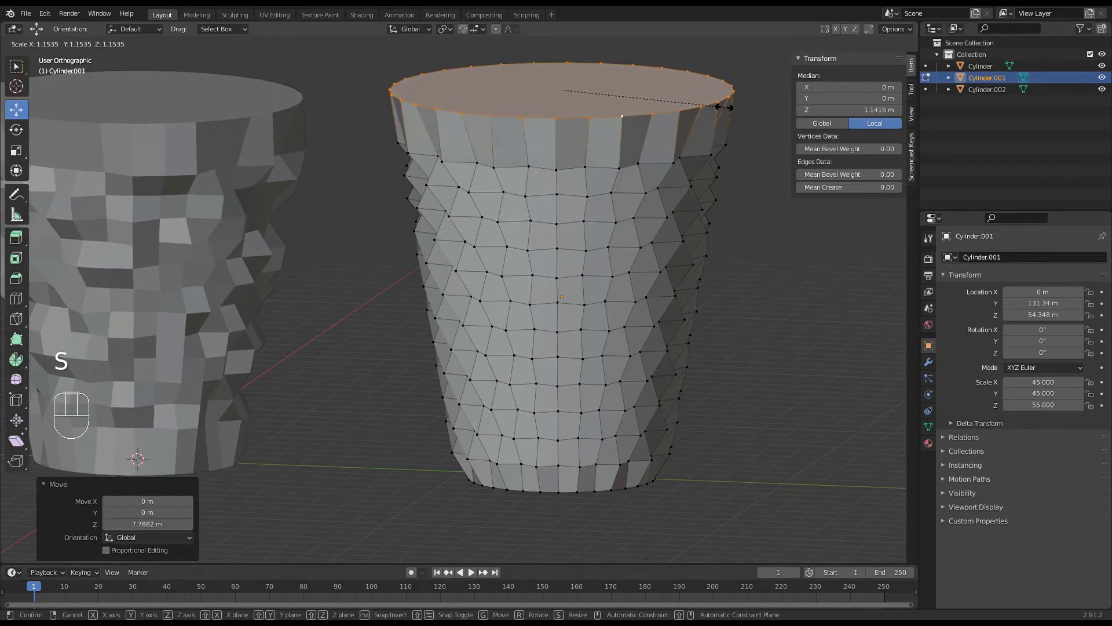
left_click(724, 108)
Step: Lower the cup's bottom edge loop by about 3.49 m and scale it outward to about 1.066
middle_click_drag(681, 134, 655, 349)
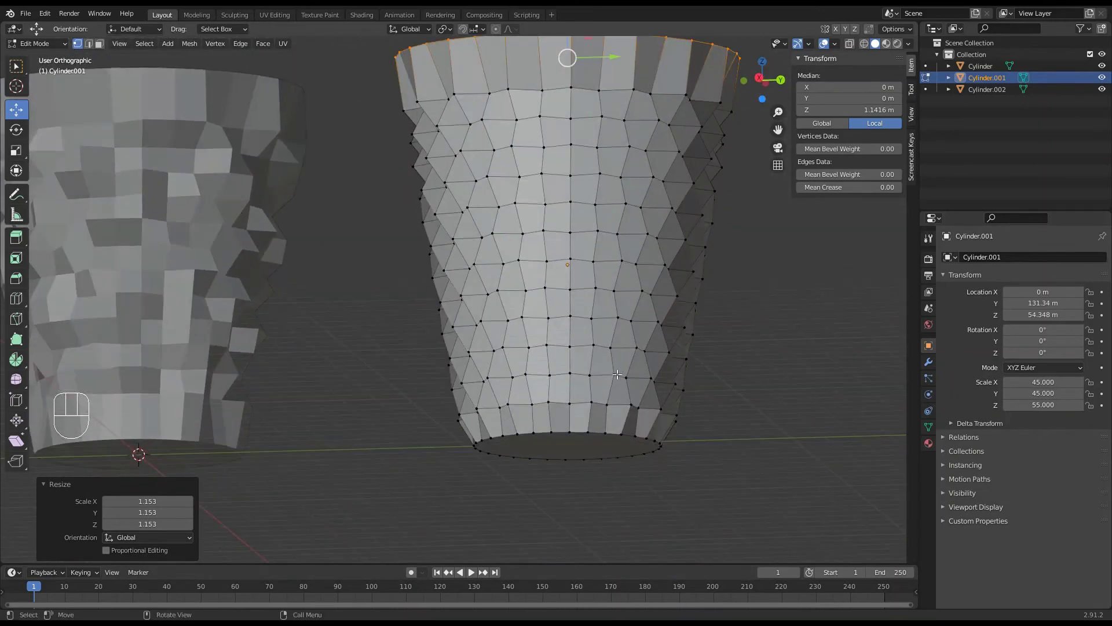
left_click(585, 434, "alt")
middle_click_drag(623, 436, 619, 450)
left_click_drag(584, 423, 585, 437)
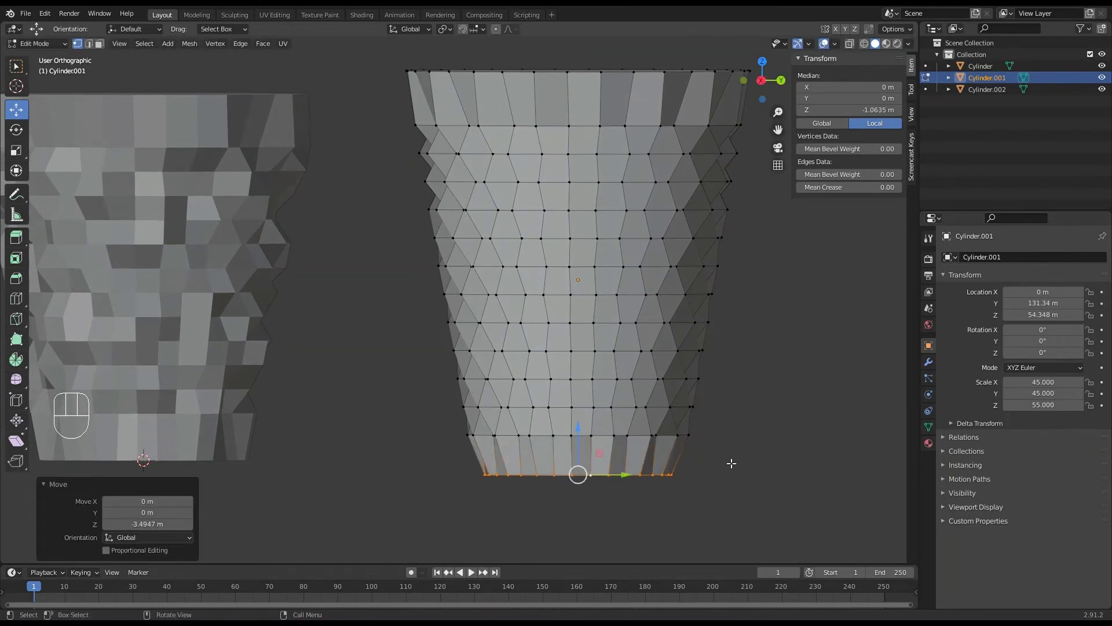
key("s")
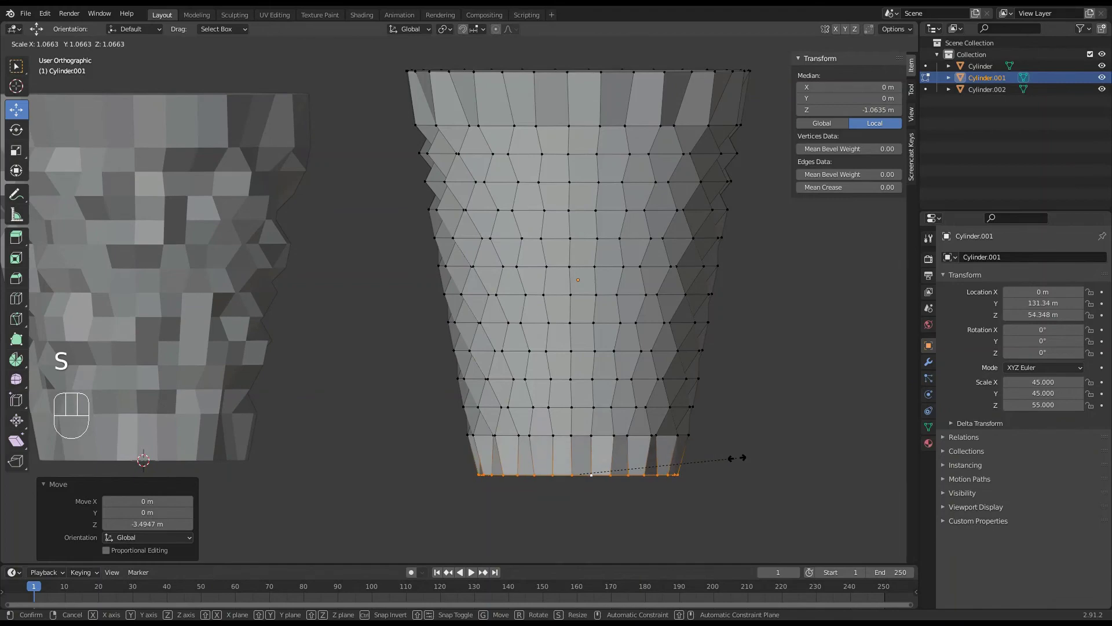
left_click(739, 458)
Step: Return to Object Mode and set the checker-patterned cup's Z dimension to 110 m
middle_click_drag(650, 324, 626, 302)
scroll(626, 302, "down", 2)
middle_click_drag(591, 269, 725, 323)
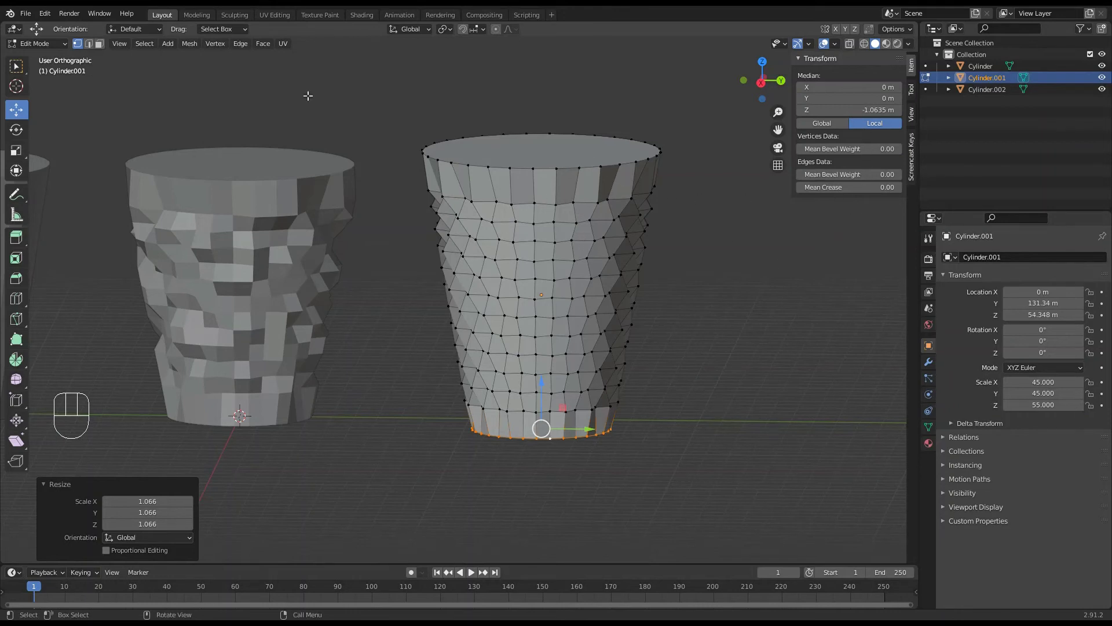
left_click(36, 44)
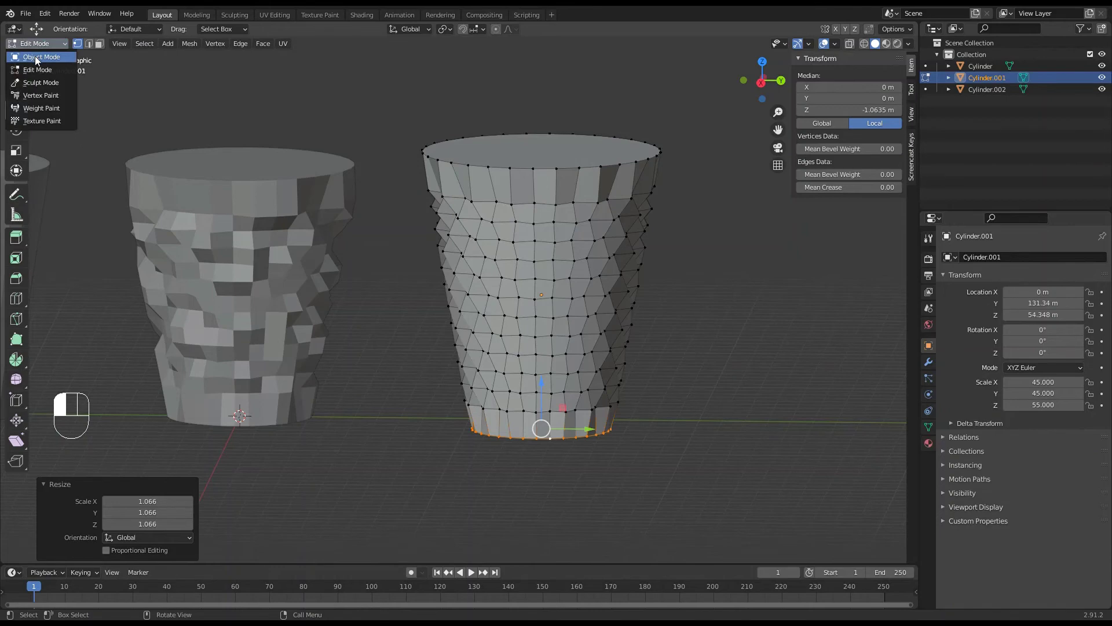
left_click(35, 57)
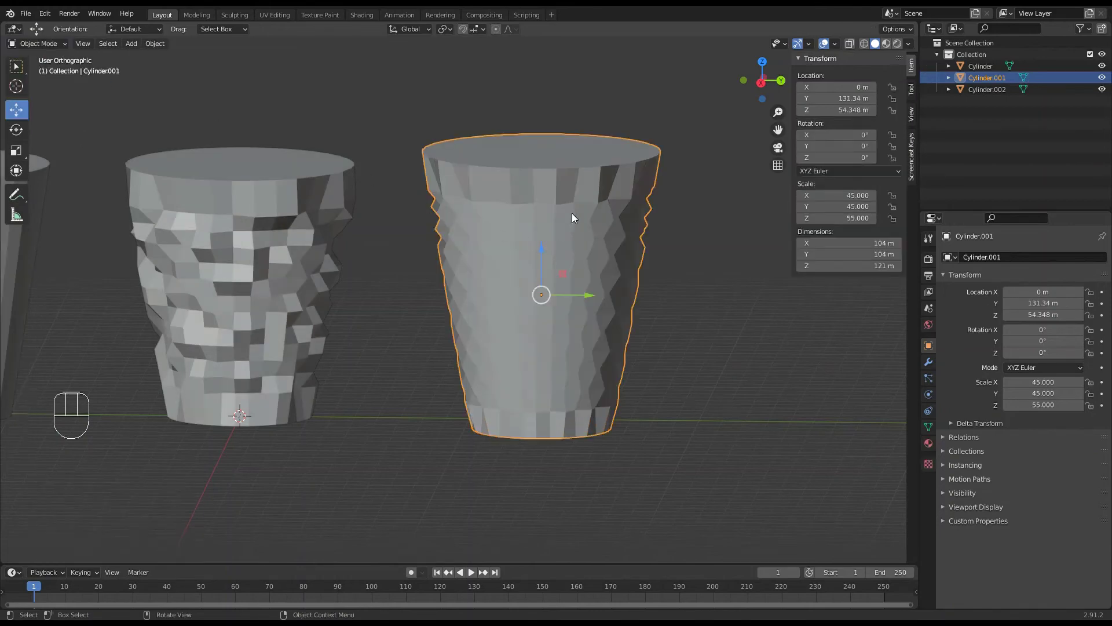
middle_click_drag(571, 214, 565, 198)
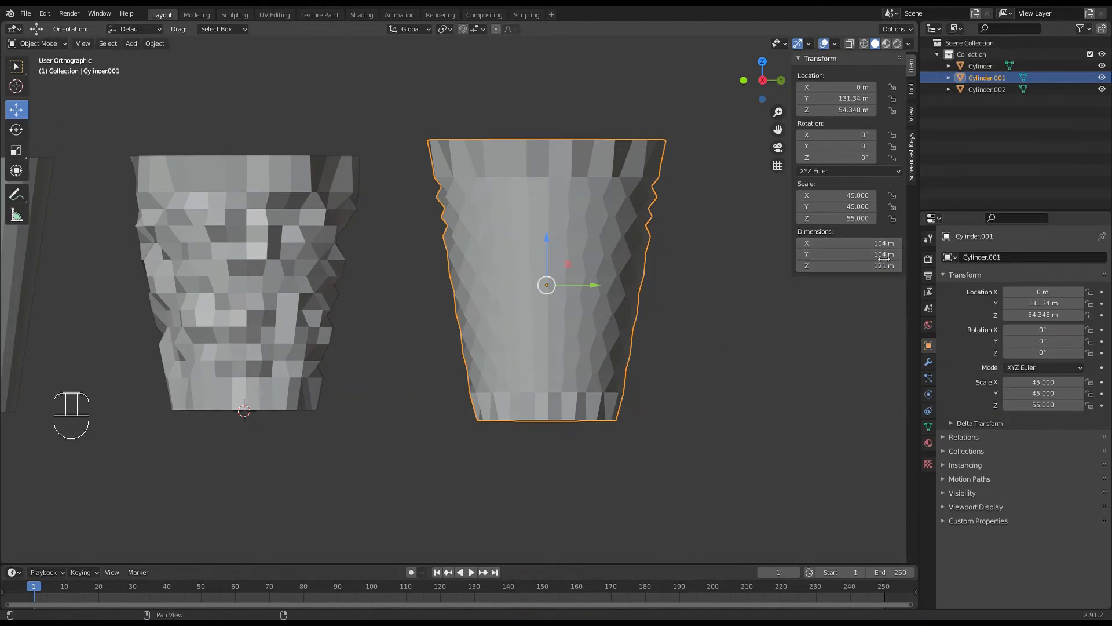
left_click(837, 266)
type("1")
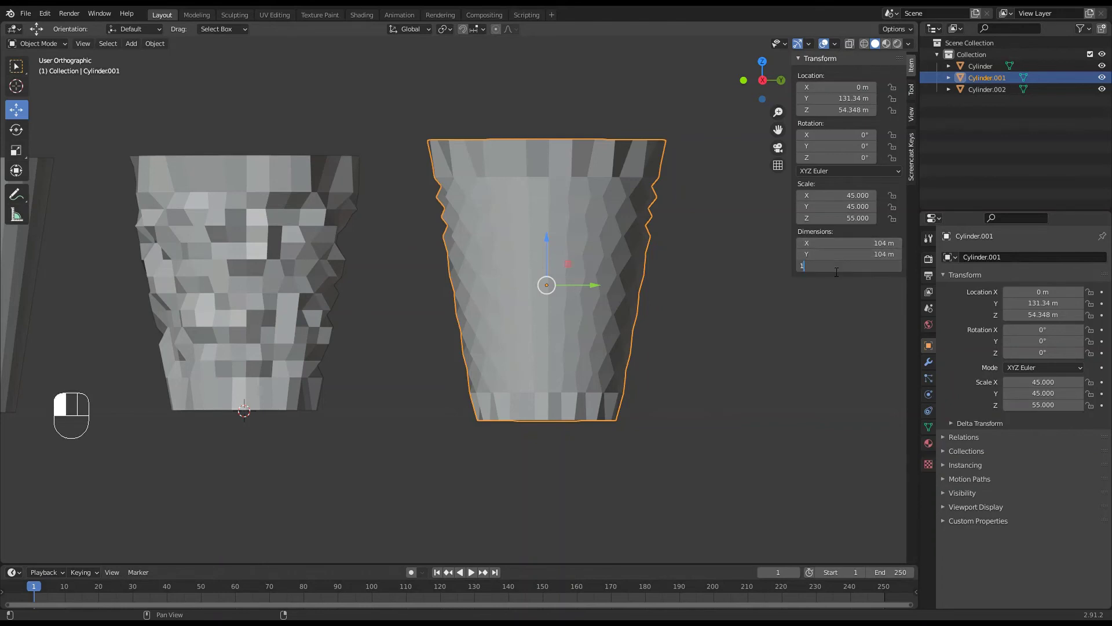
type("10")
key("Return")
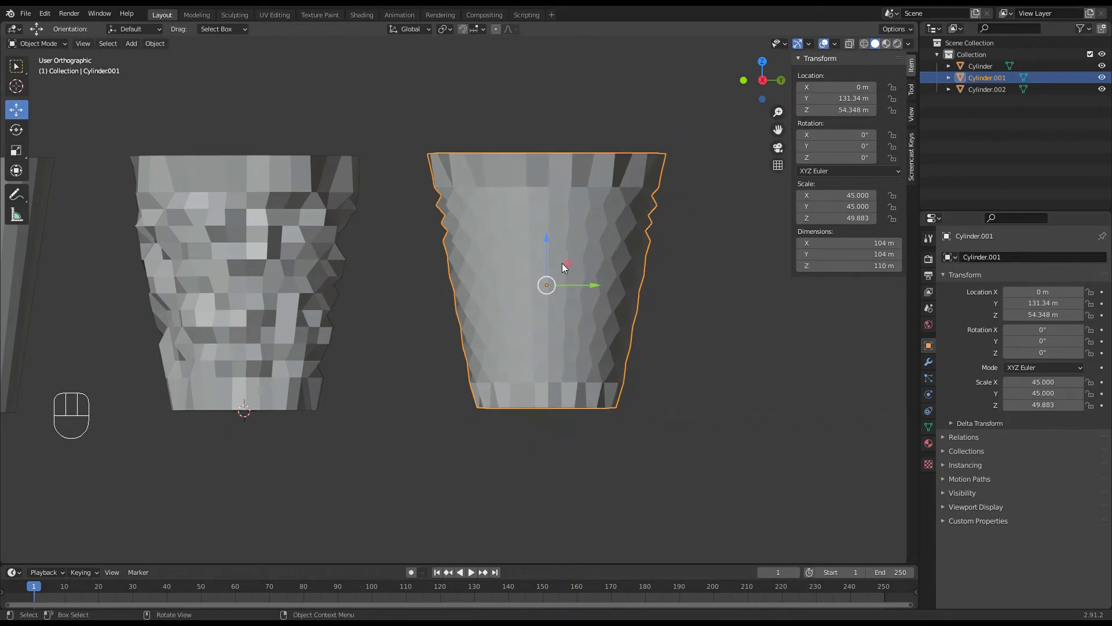
Step: Save the scene with the three cups as CUPS.blend
middle_click_drag(562, 263, 537, 297)
middle_click_drag(451, 310, 585, 331)
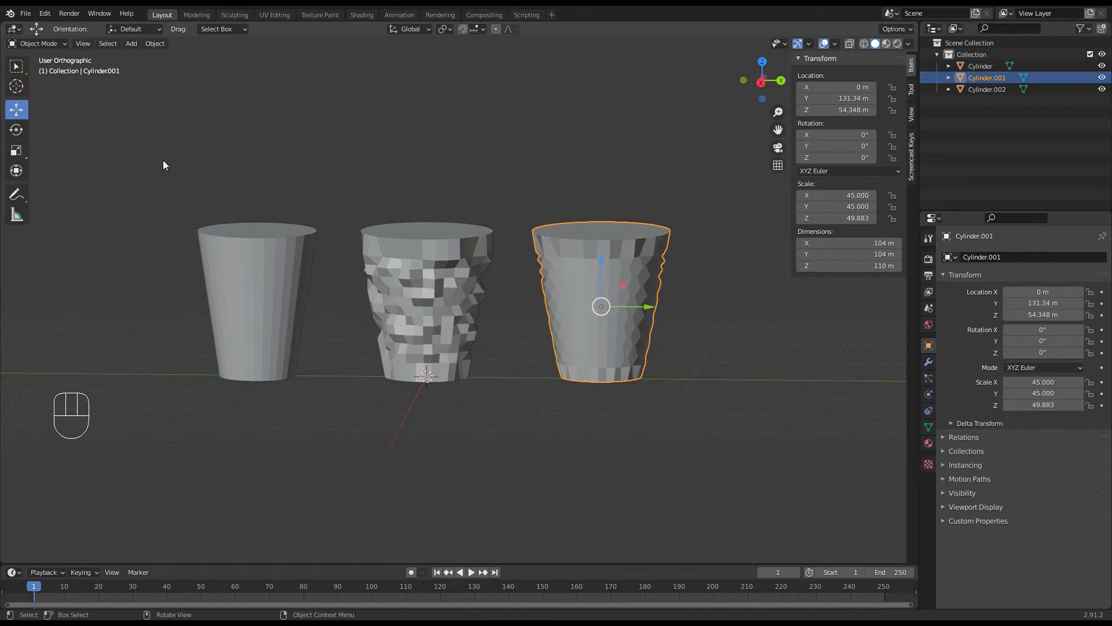
left_click(25, 14)
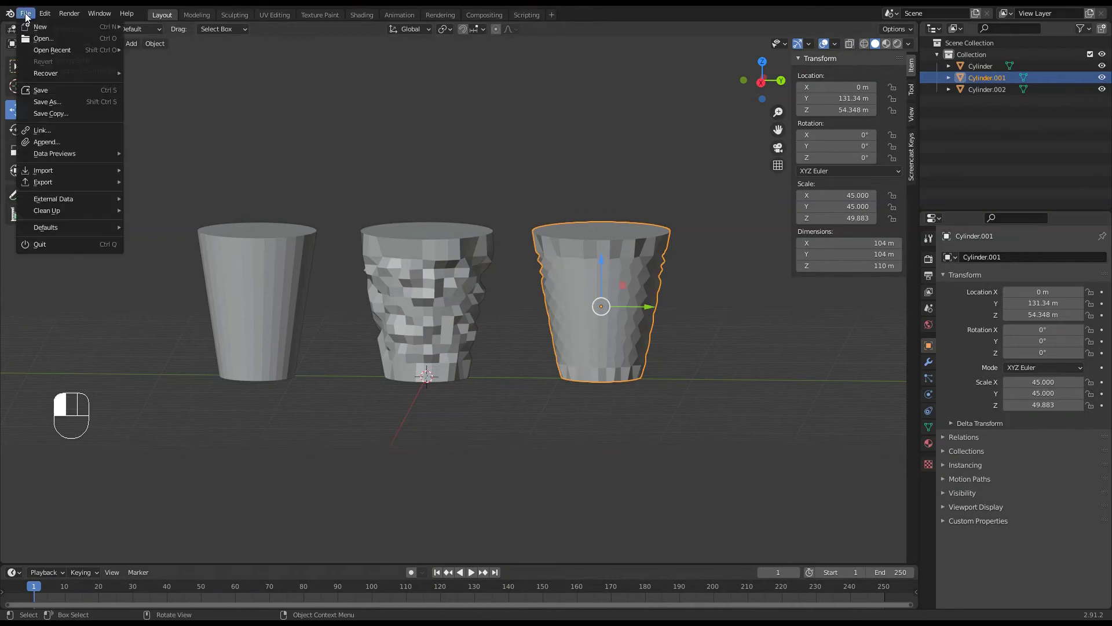
left_click(42, 103)
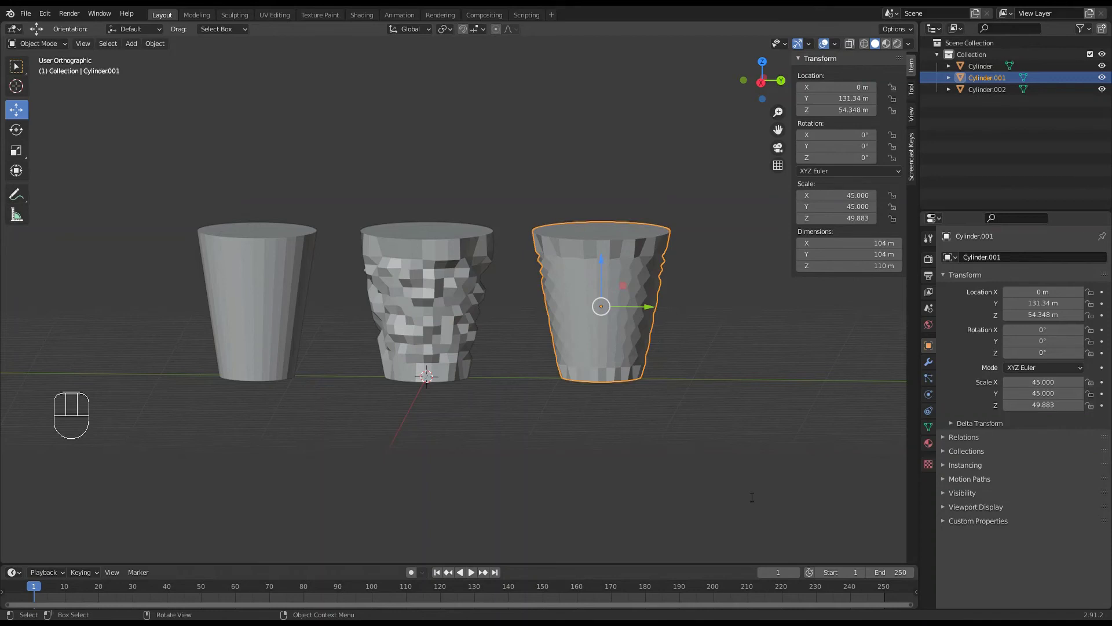
key("ctrl+s")
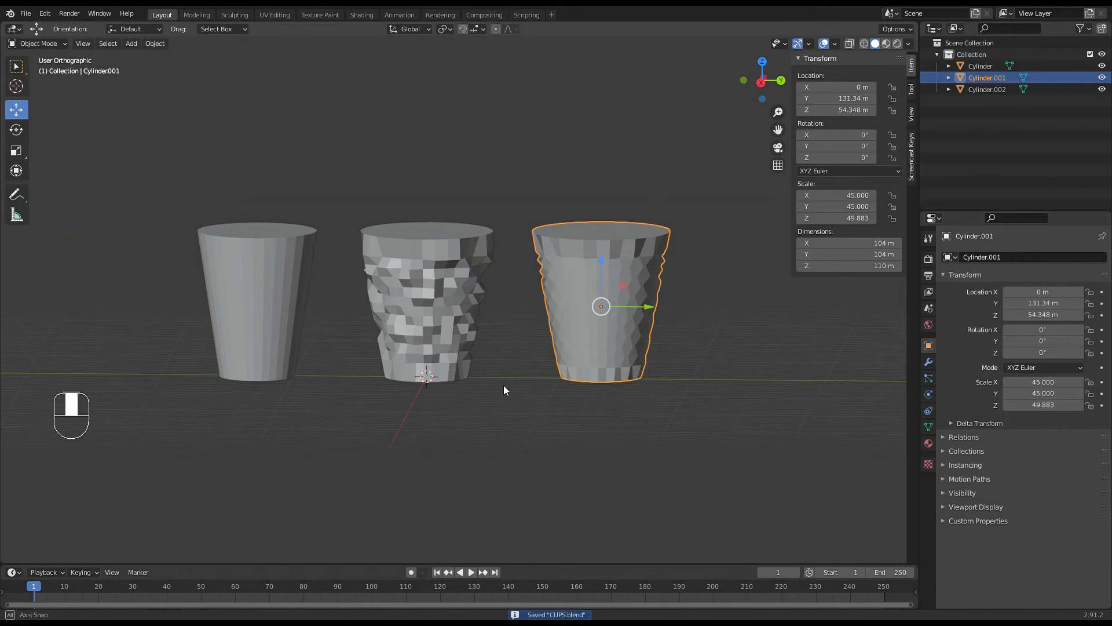
Step: Select the middle faceted cup and export it in STL format
middle_click_drag(503, 390, 510, 405)
middle_click_drag(440, 310, 444, 293)
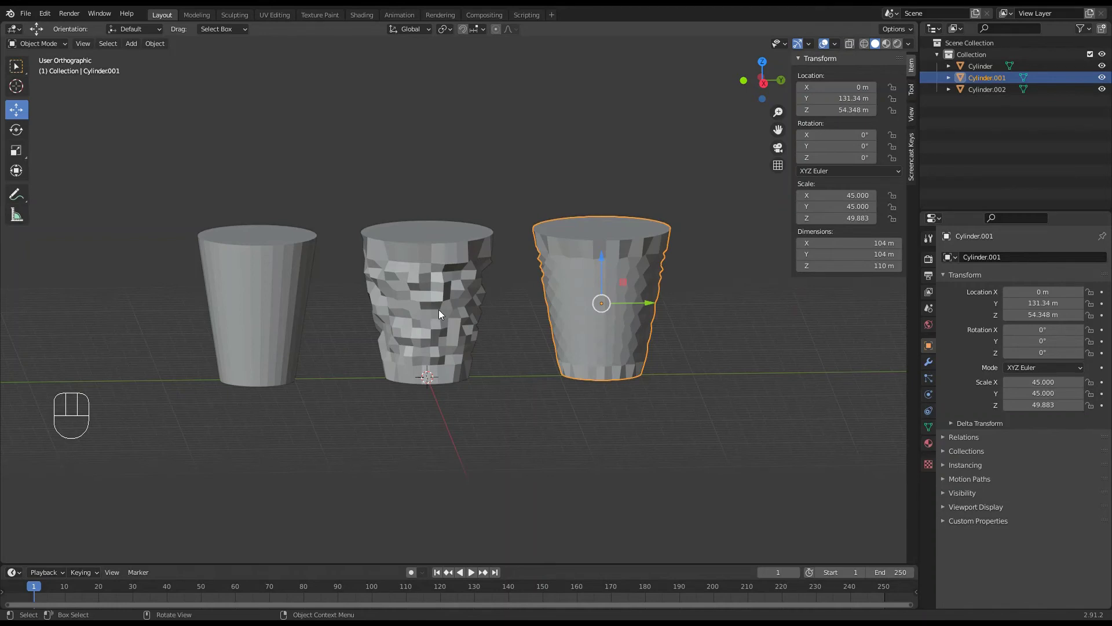
mouse_move(438, 328)
middle_mouse_down()
mouse_move(457, 325)
mouse_move(440, 328)
middle_mouse_up()
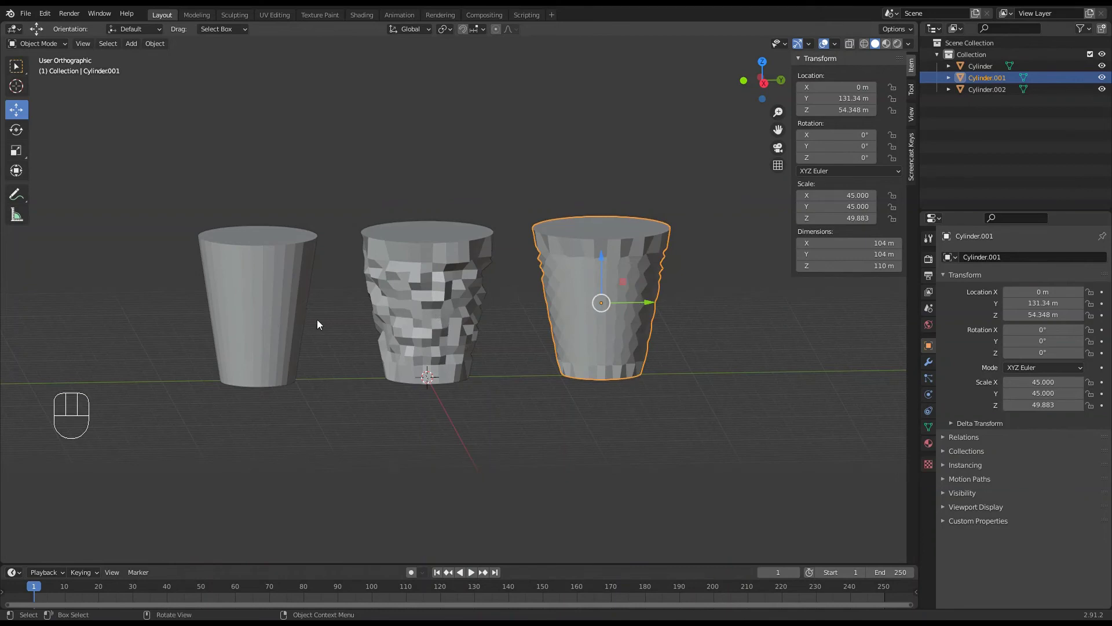
left_click(421, 313)
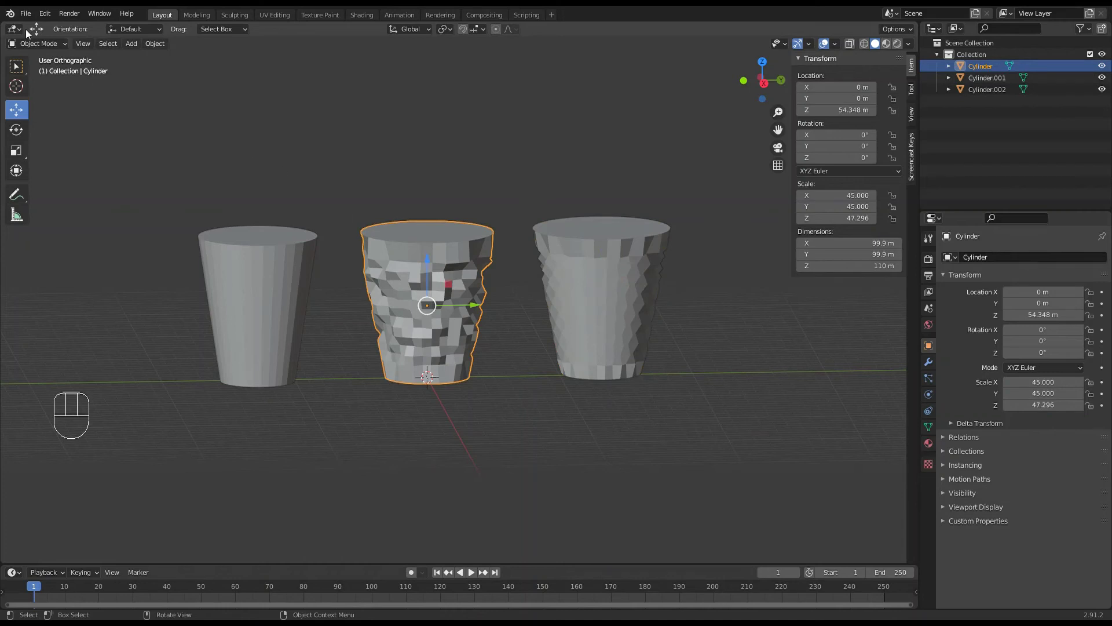
left_click(25, 13)
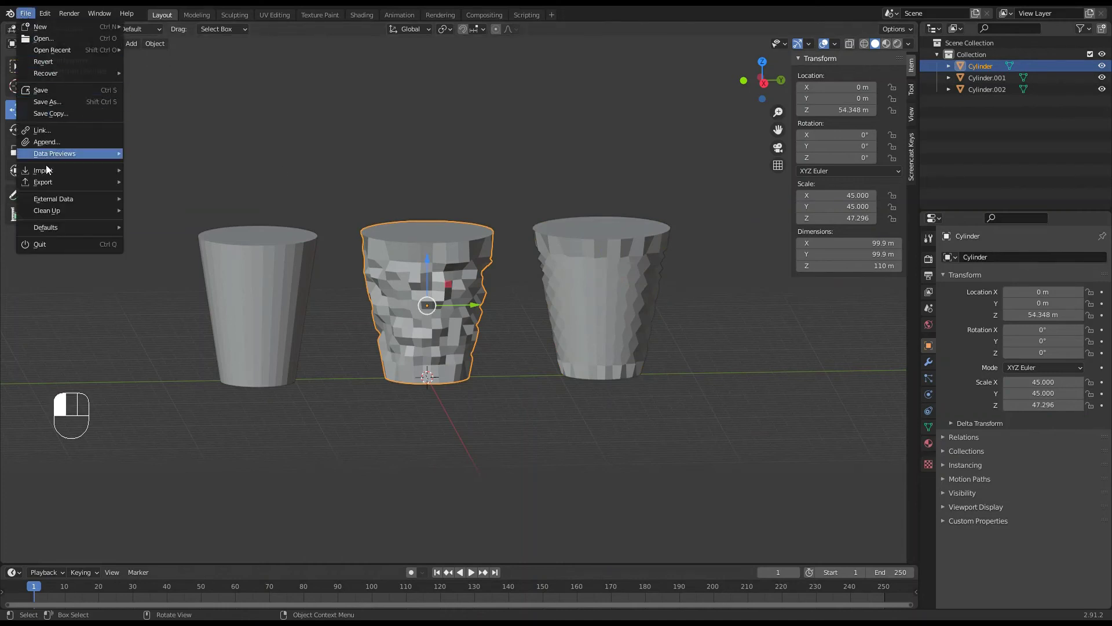
mouse_move(49, 179)
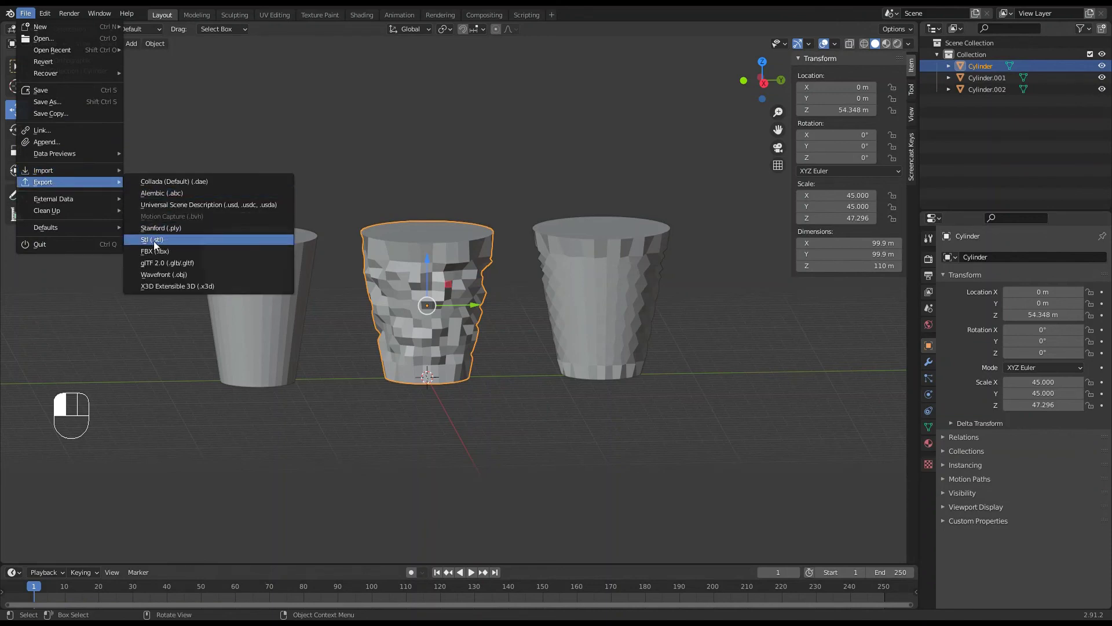
left_click(154, 242)
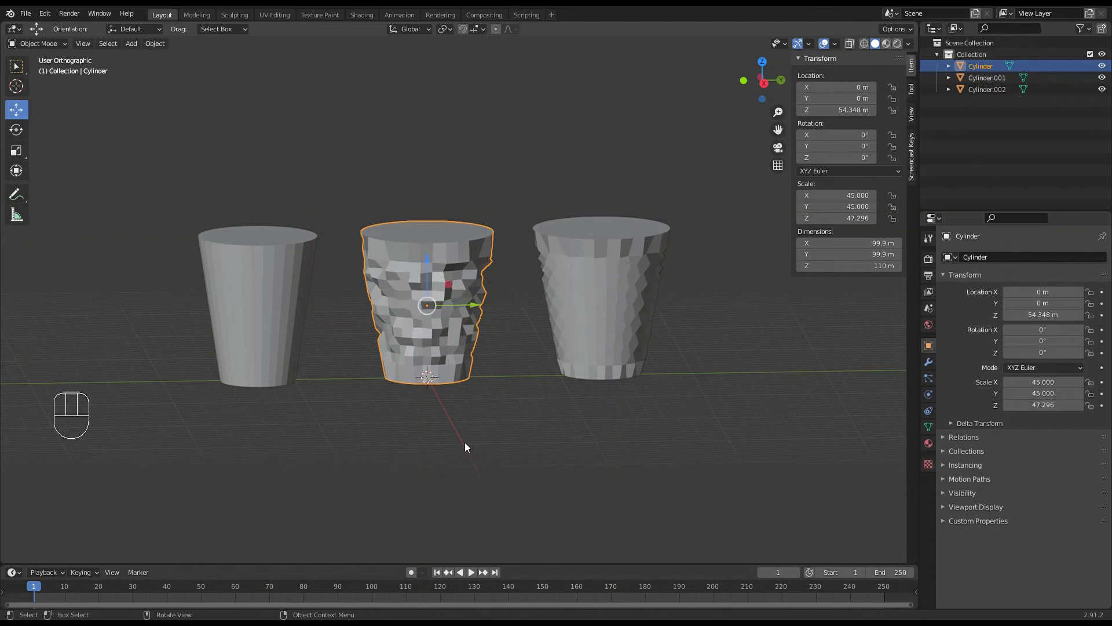
Step: Select the checker-patterned cup and set its Y location to 0 m
middle_click_drag(460, 394, 458, 399)
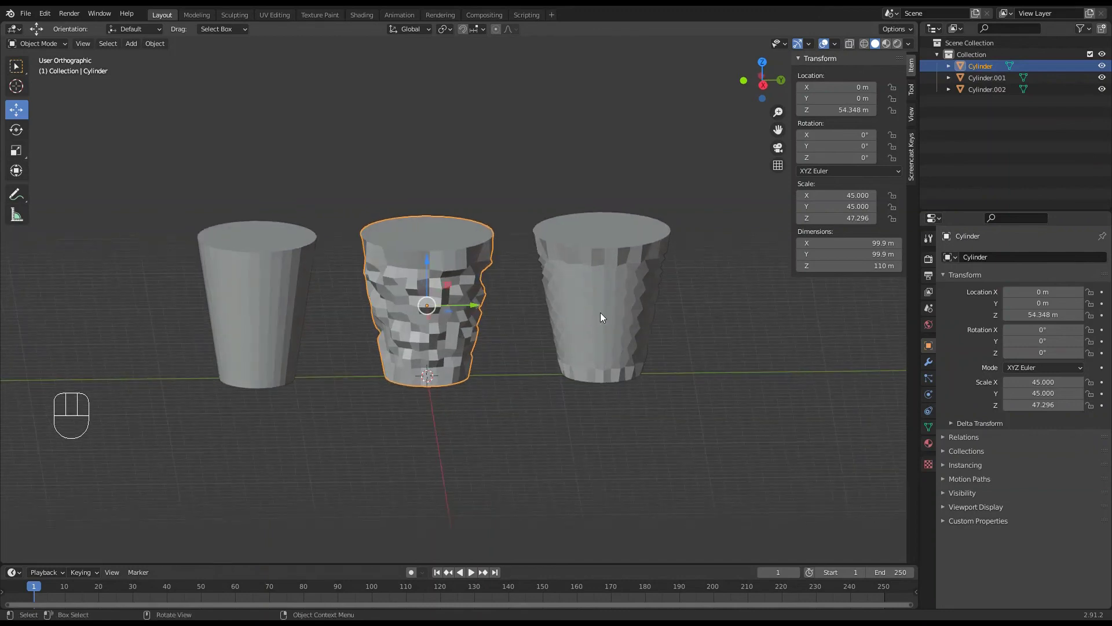
left_click(600, 317)
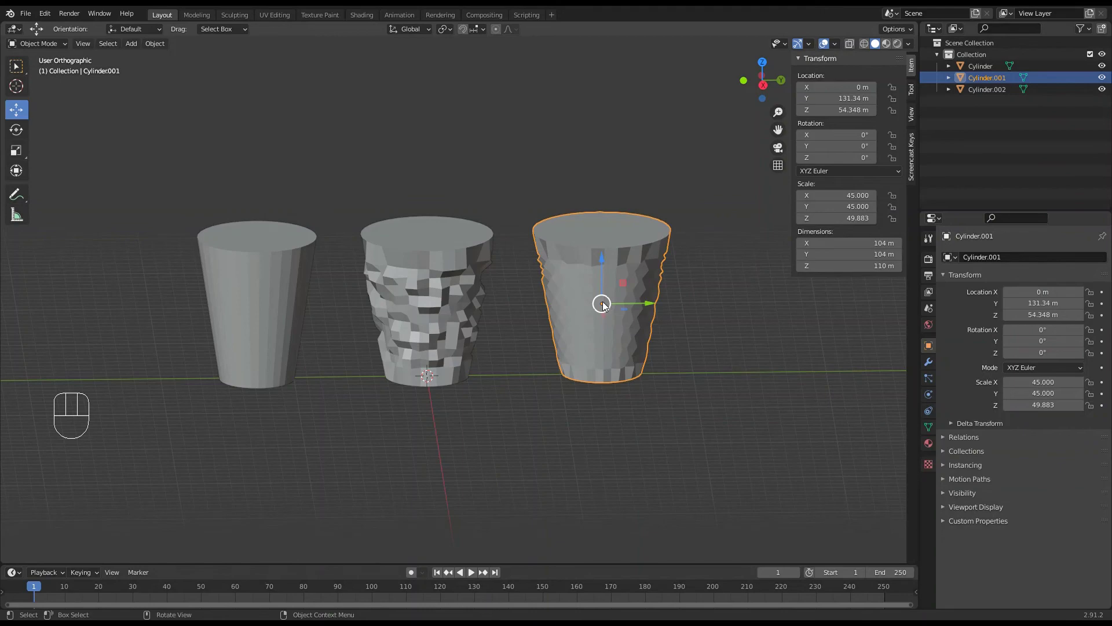
middle_click_drag(604, 289, 596, 262)
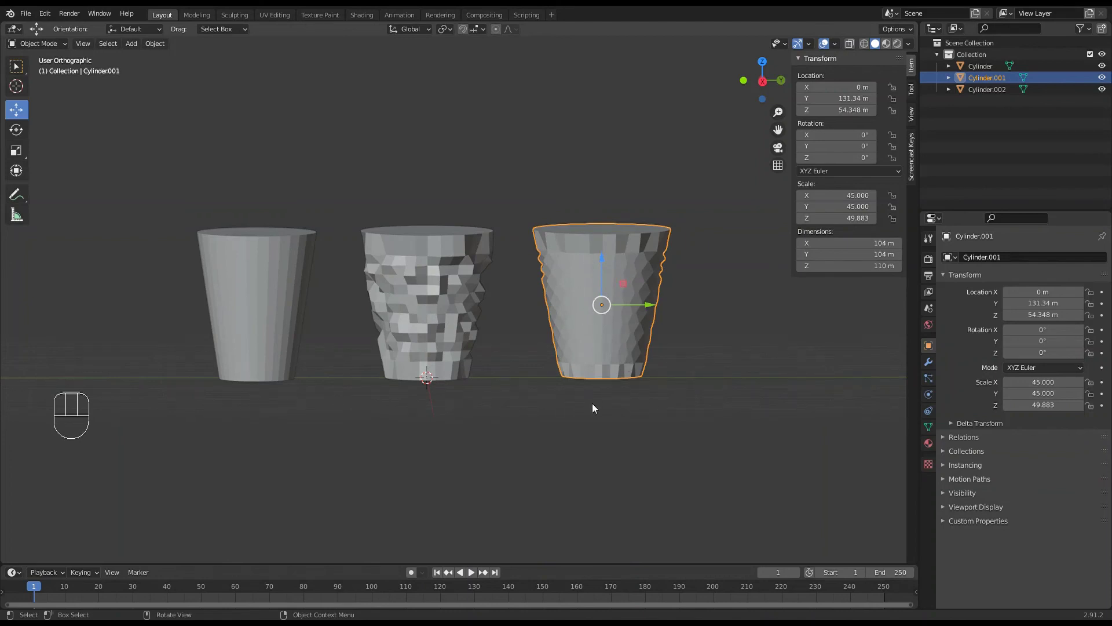
middle_click_drag(562, 427, 561, 453)
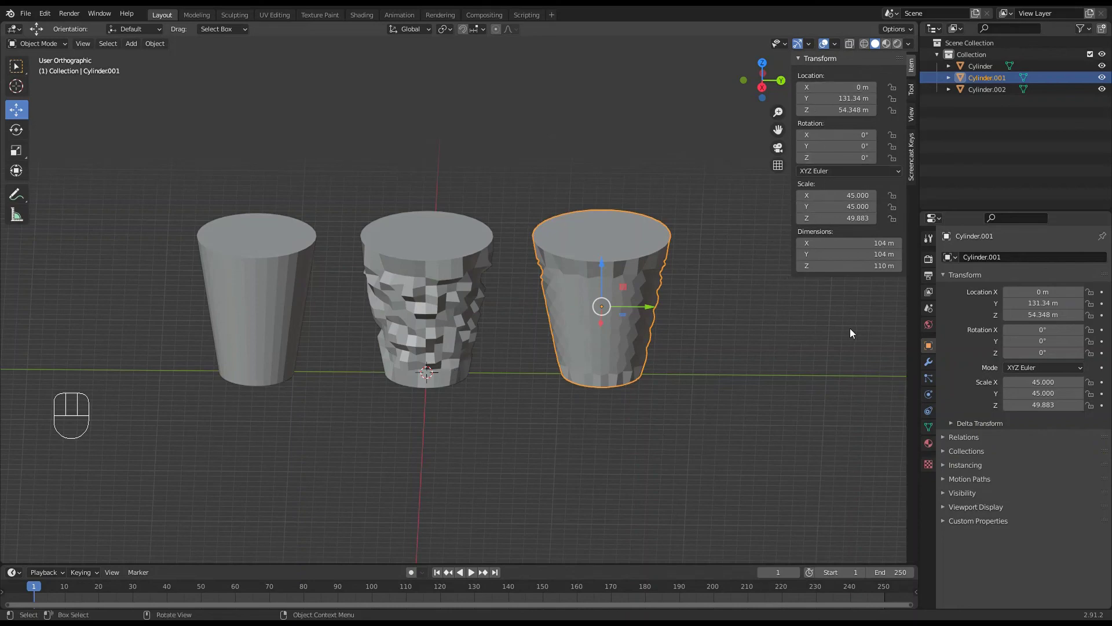
key("n")
key("n")
left_click(858, 100)
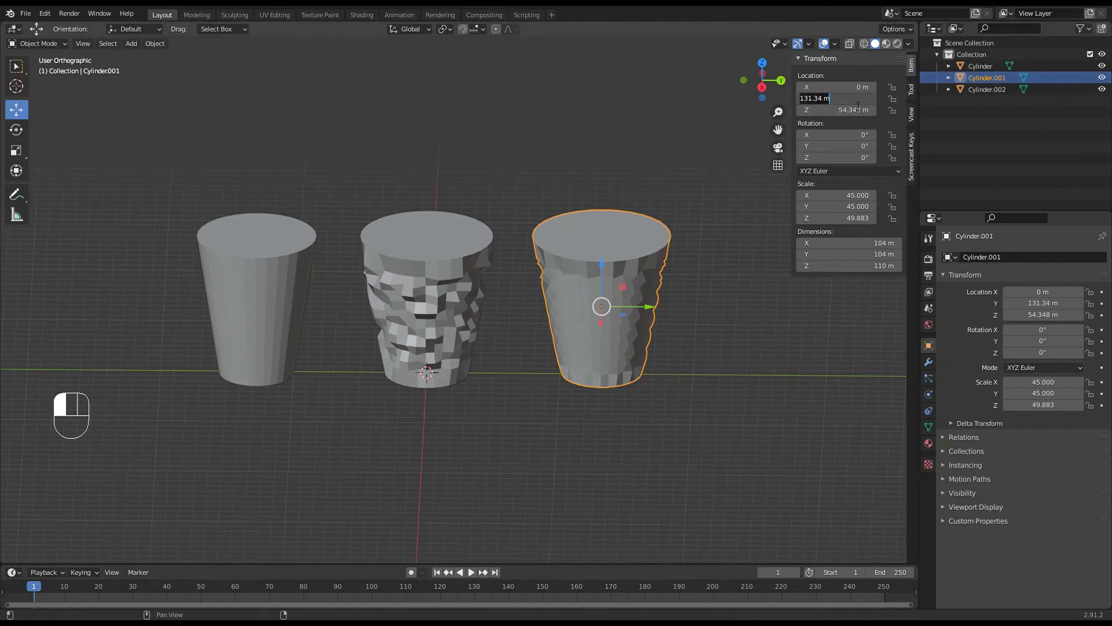
type("0")
key("Return")
Step: Hide the smooth cup Cylinder.002 and the checker-patterned cup Cylinder.001 in the viewport
mouse_move(540, 306)
middle_mouse_down()
mouse_move(551, 290)
mouse_move(539, 287)
middle_mouse_up()
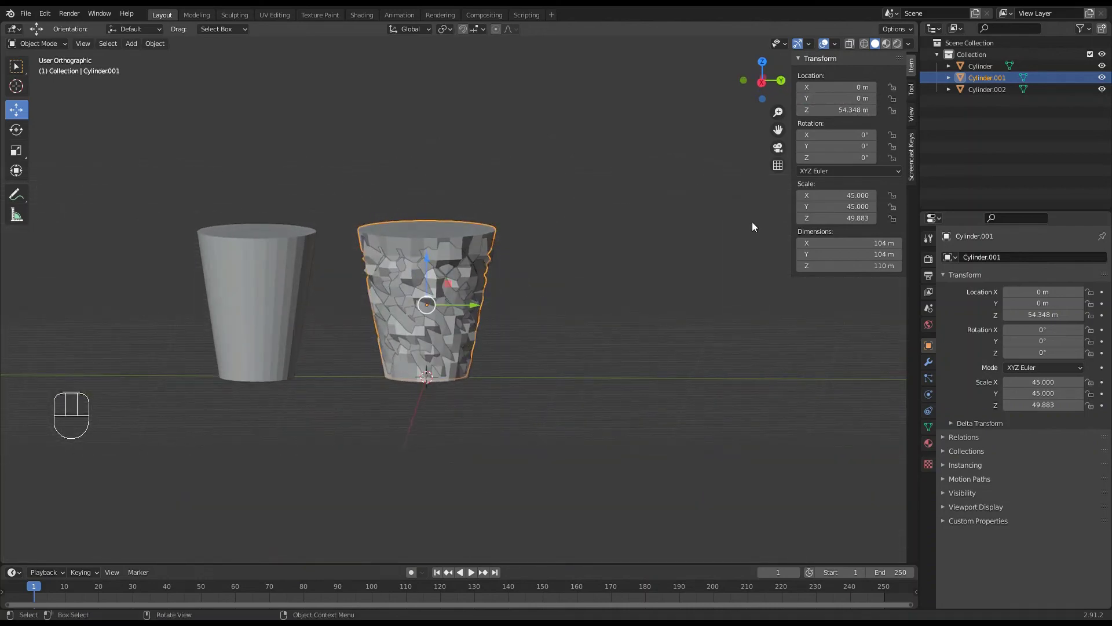
left_click(1103, 90)
left_click(1103, 77)
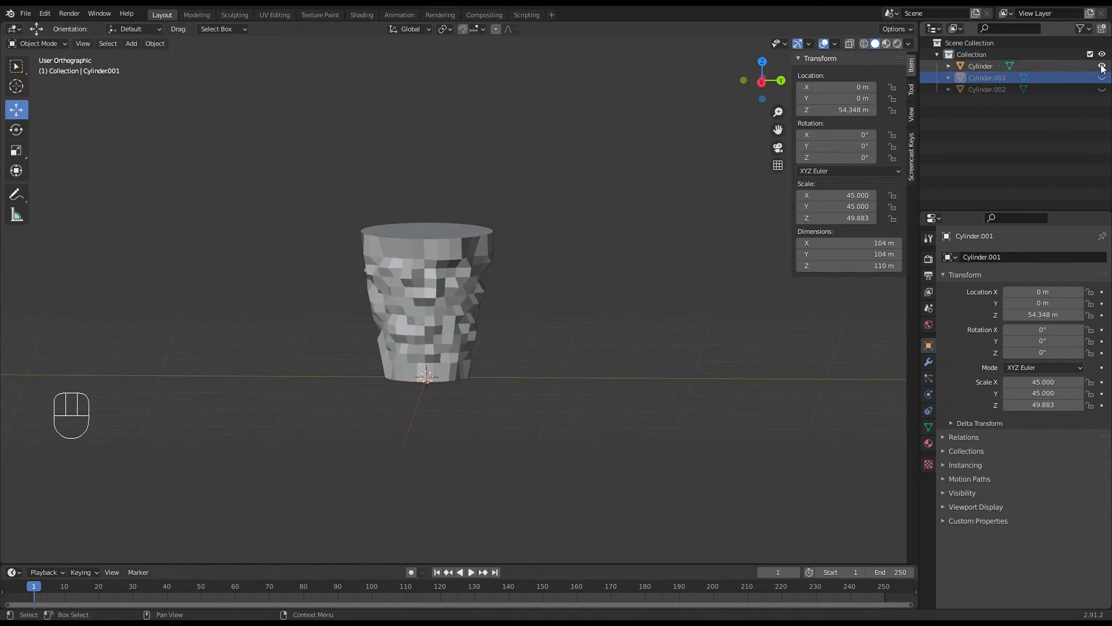
Step: Hide the faceted cup Cylinder in the viewport and make the checker-patterned cup Cylinder.001 visible
left_click(1102, 66)
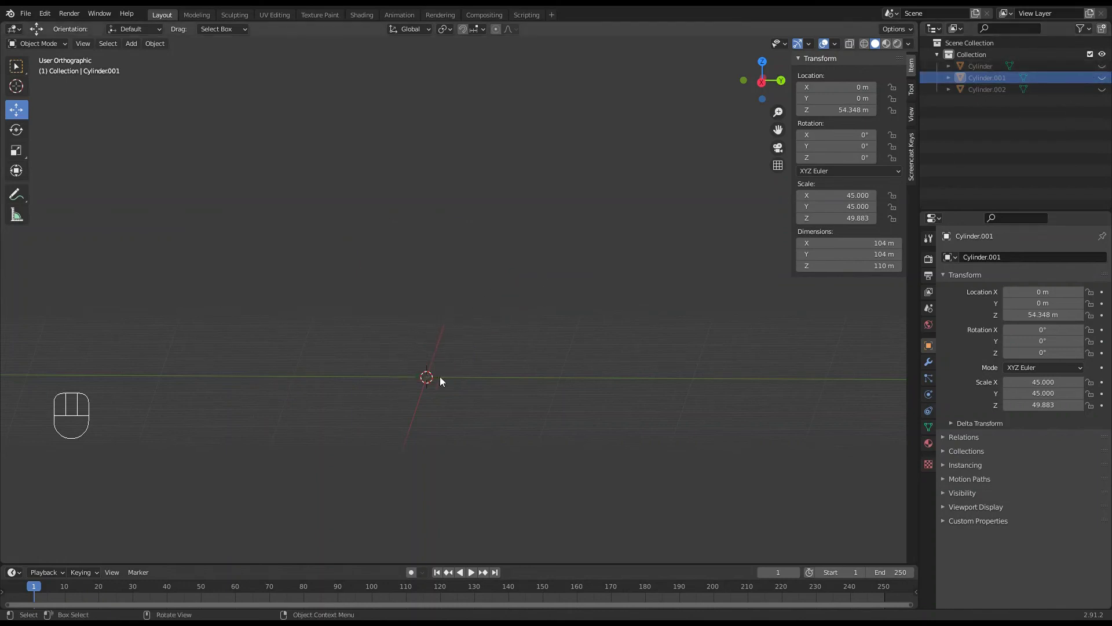
left_click(1103, 90)
left_click(1103, 90)
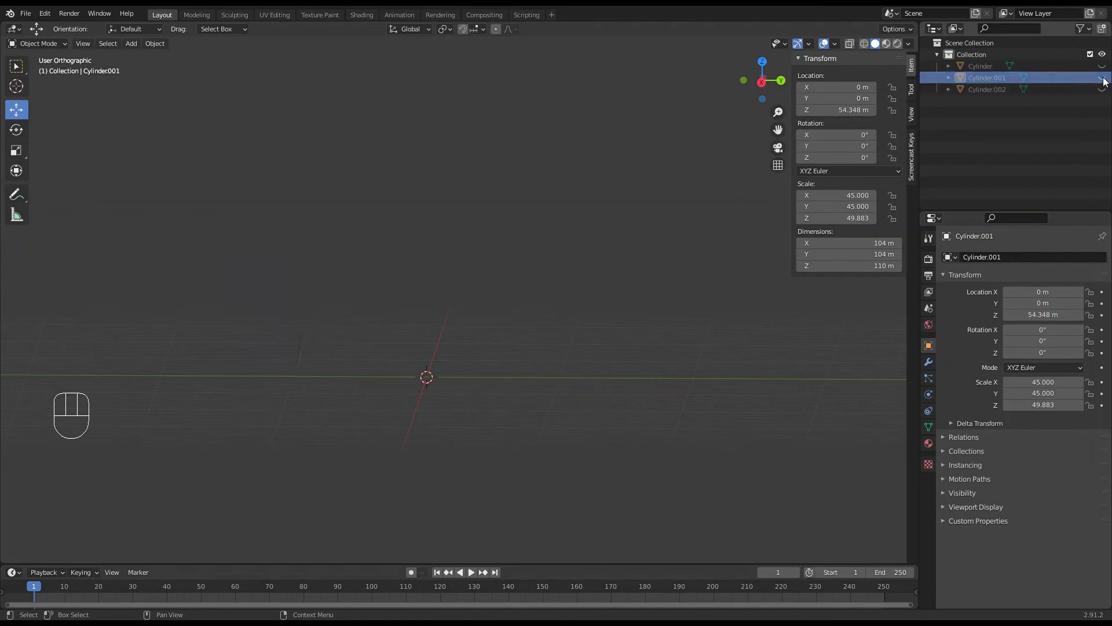
left_click(1102, 78)
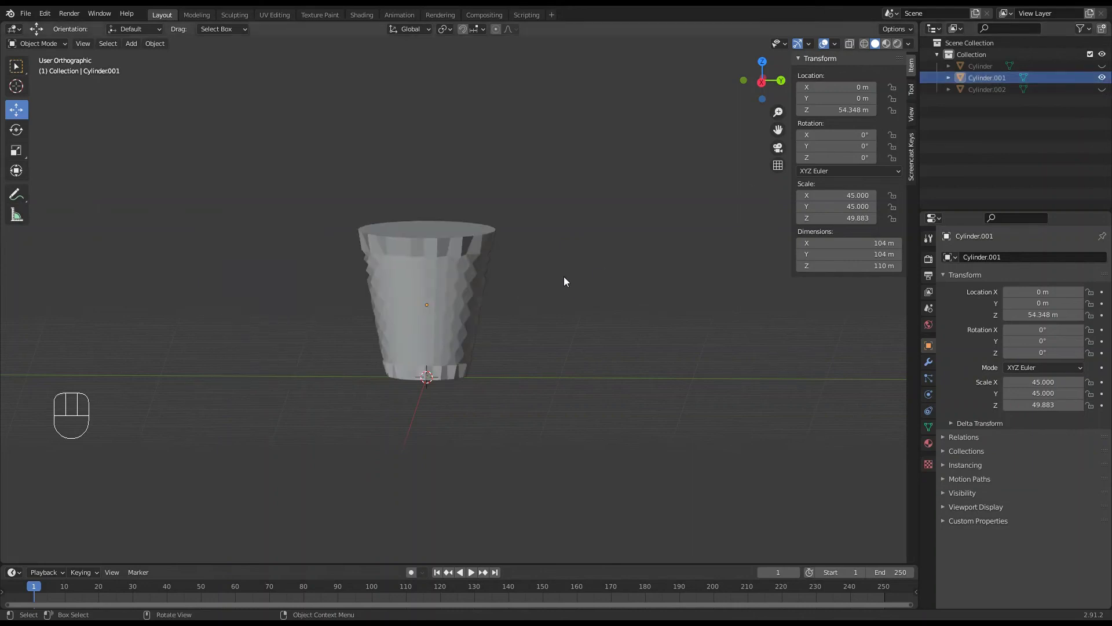
Step: Select the checker-patterned cup and export it in STL format to the Desktop as Cups_02.stl
scroll(566, 278, "up", 4)
left_click(419, 327)
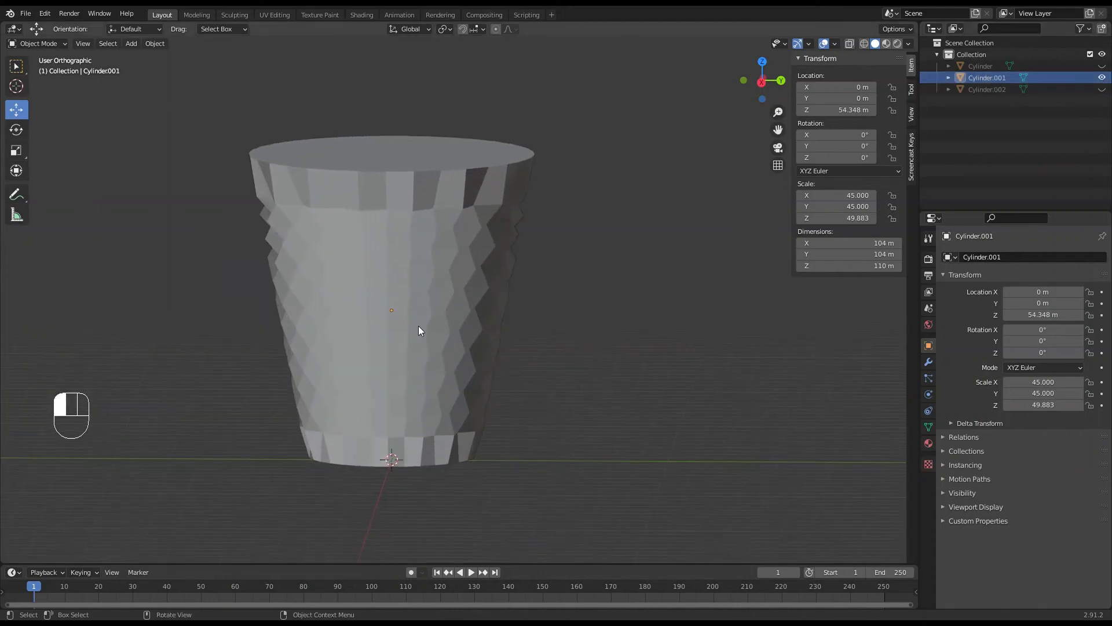
middle_click_drag(452, 272, 446, 320)
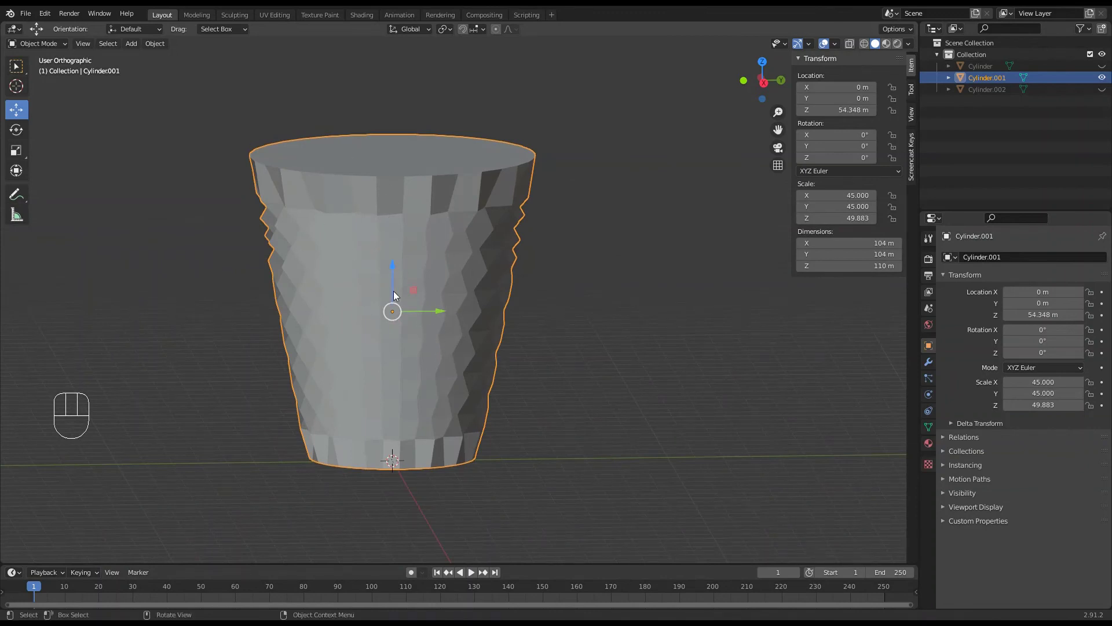
left_click(25, 13)
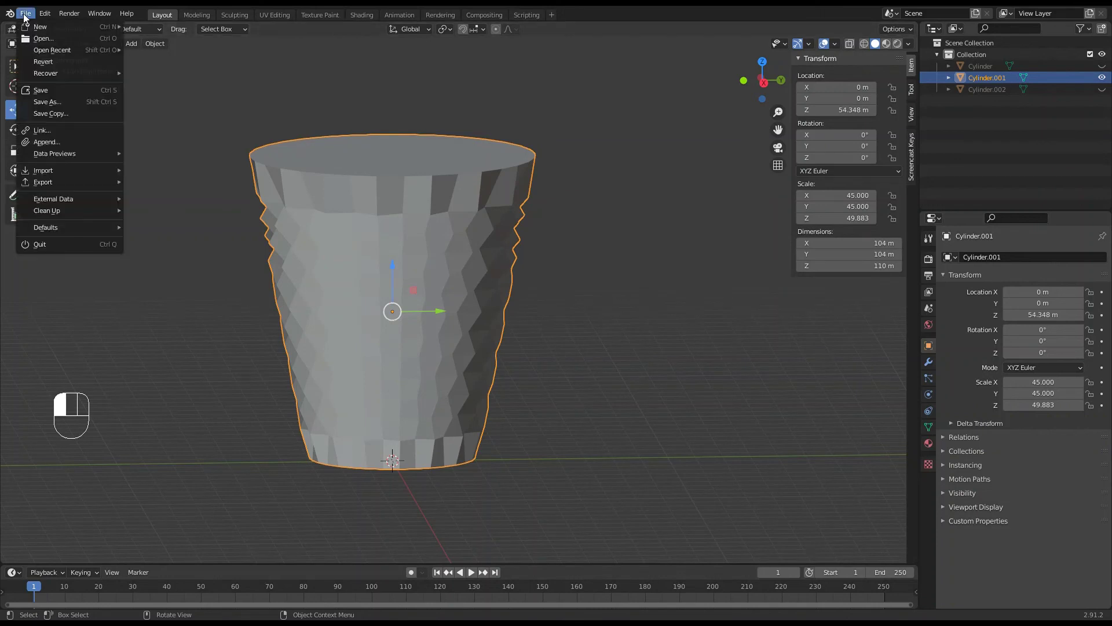
mouse_move(46, 181)
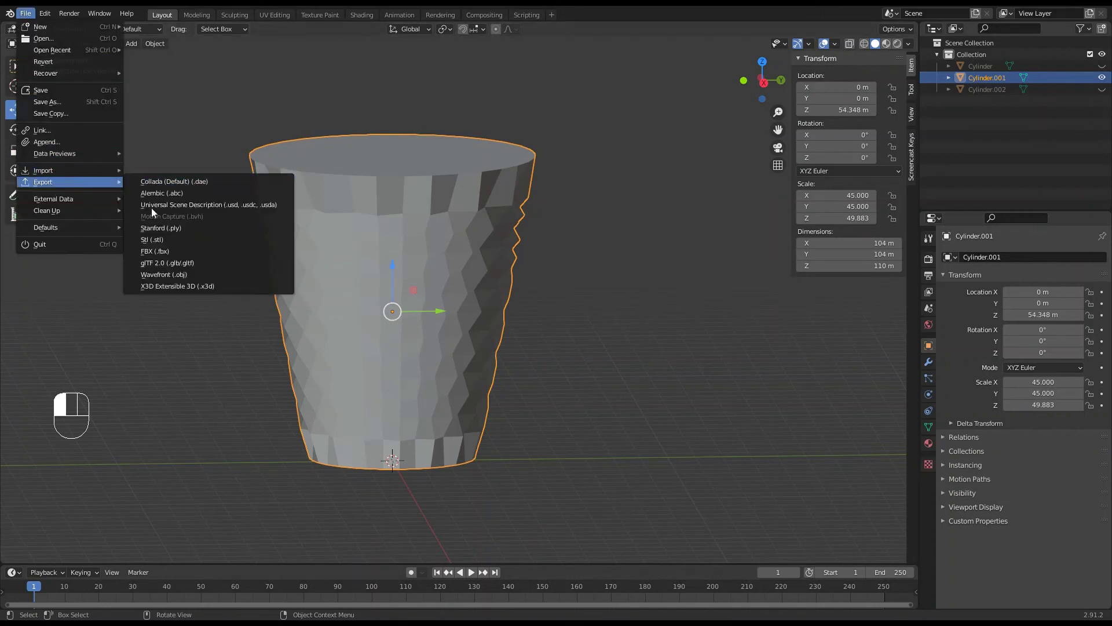
left_click(153, 249)
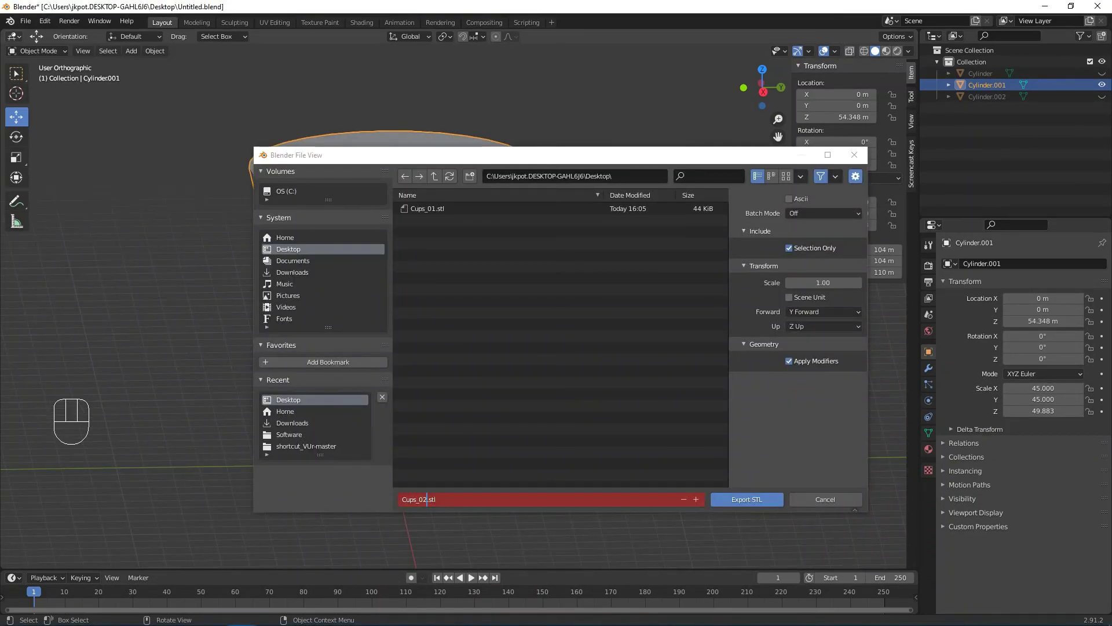
key("Return")
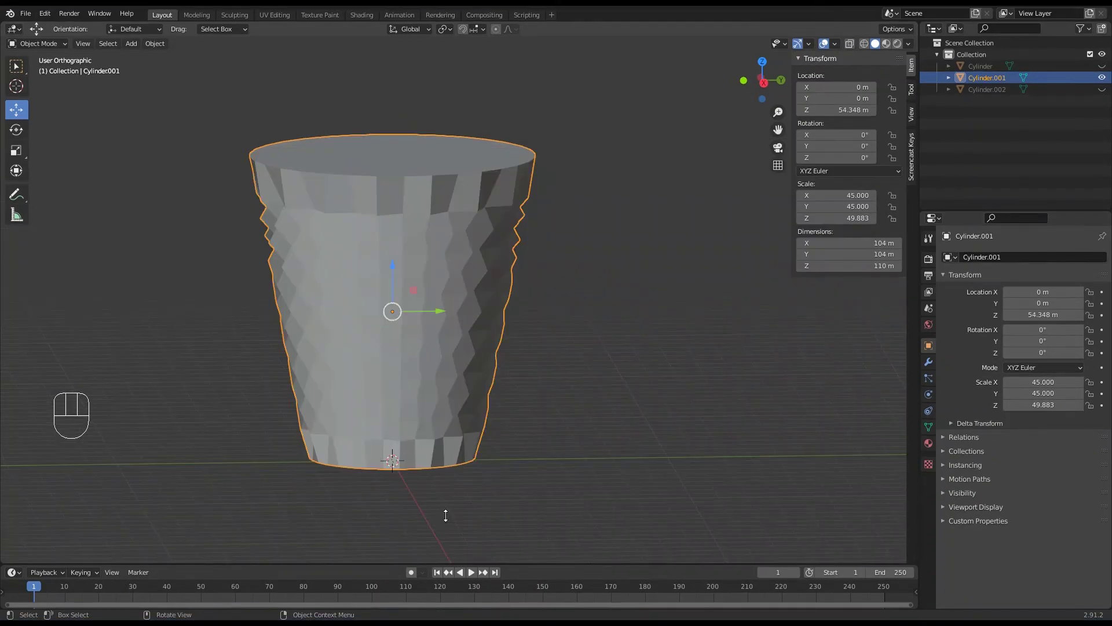